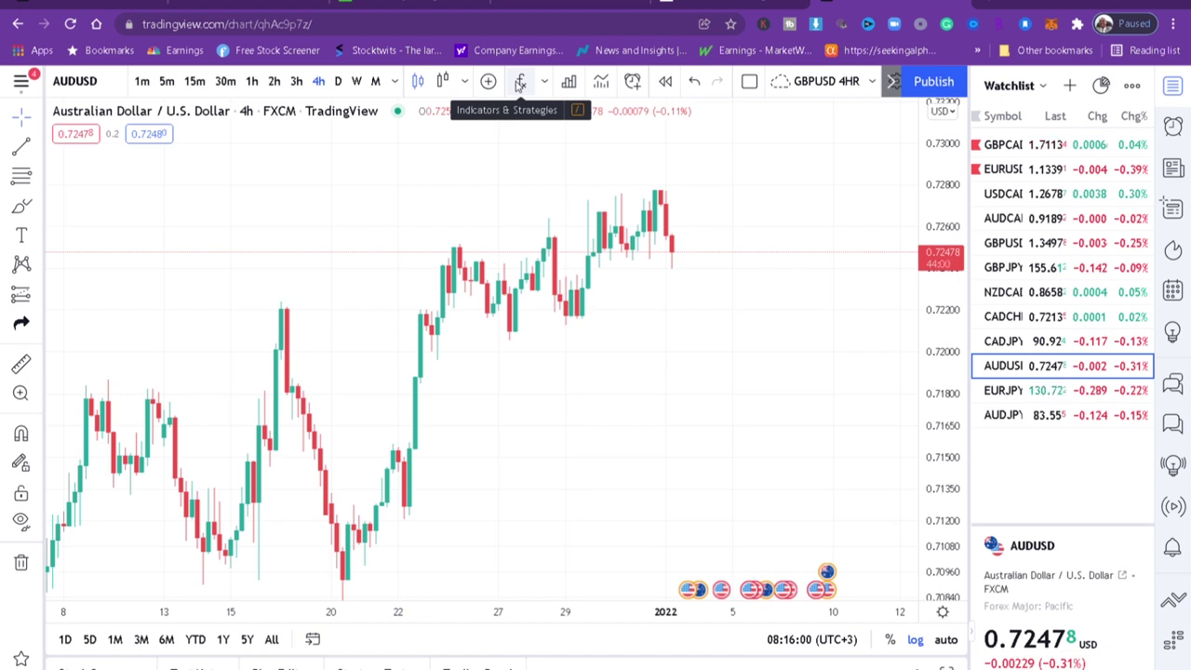
Add three Moving Average Exponential indicators to the AUDUSD chart, searching for EXP.
click(520, 84)
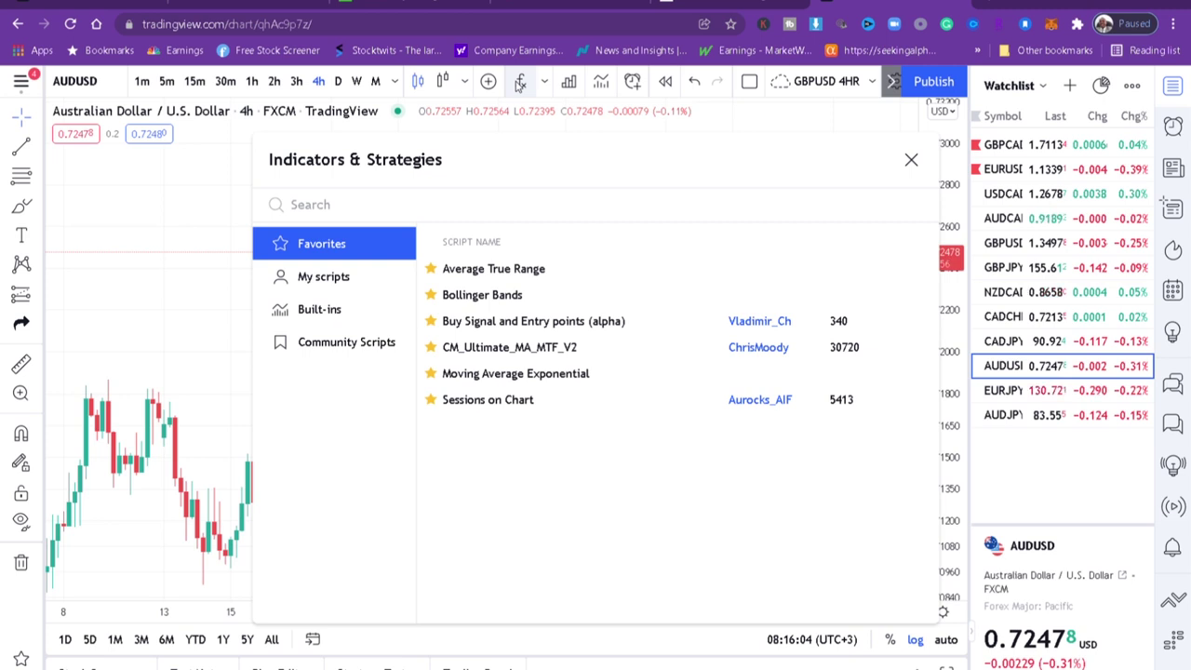
text(EXP)
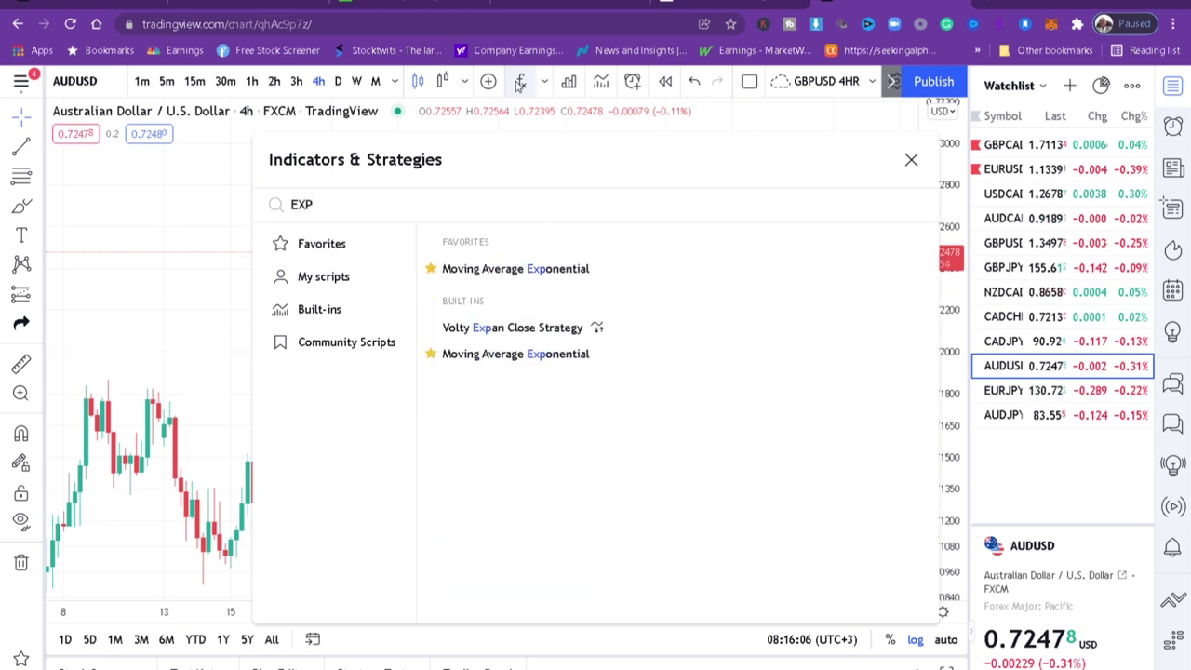
click(520, 278)
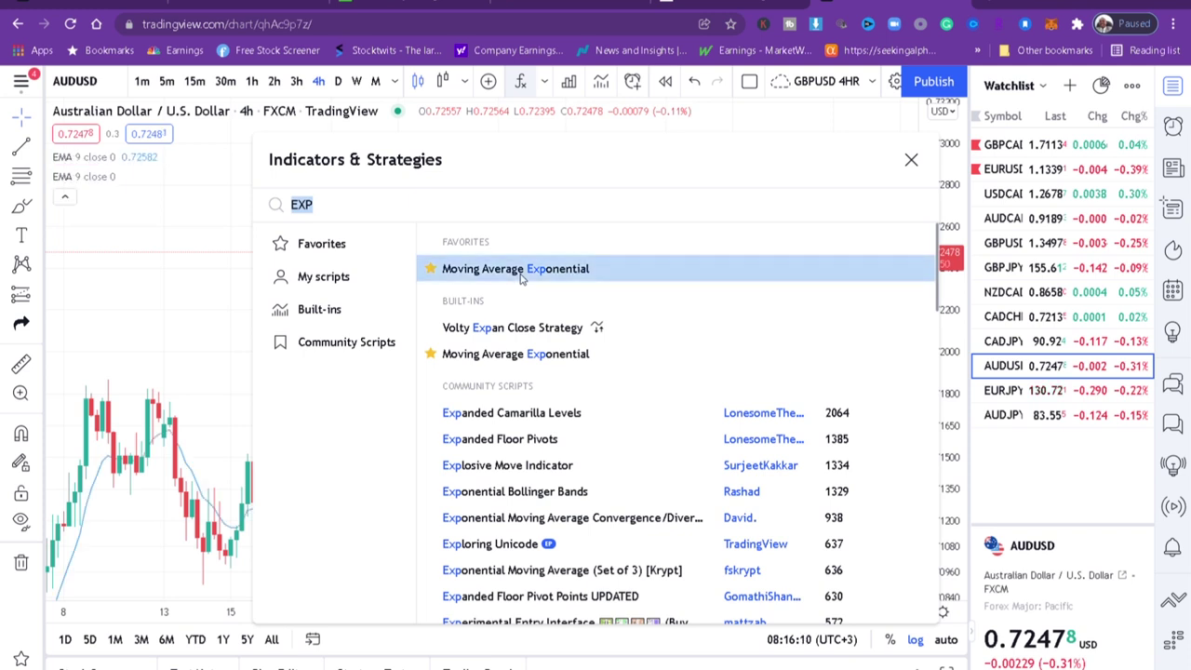
click(521, 279)
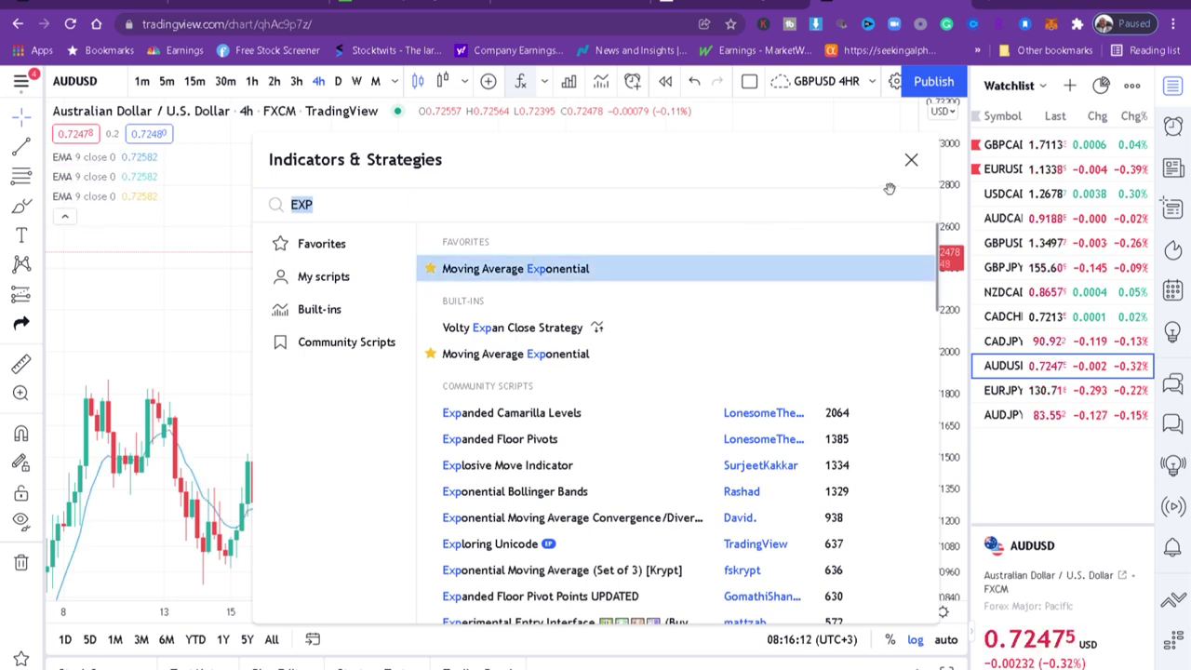
click(911, 160)
Set the first EMA's length to 20 and style its line red with the third thickness option.
mouse_move(107, 182)
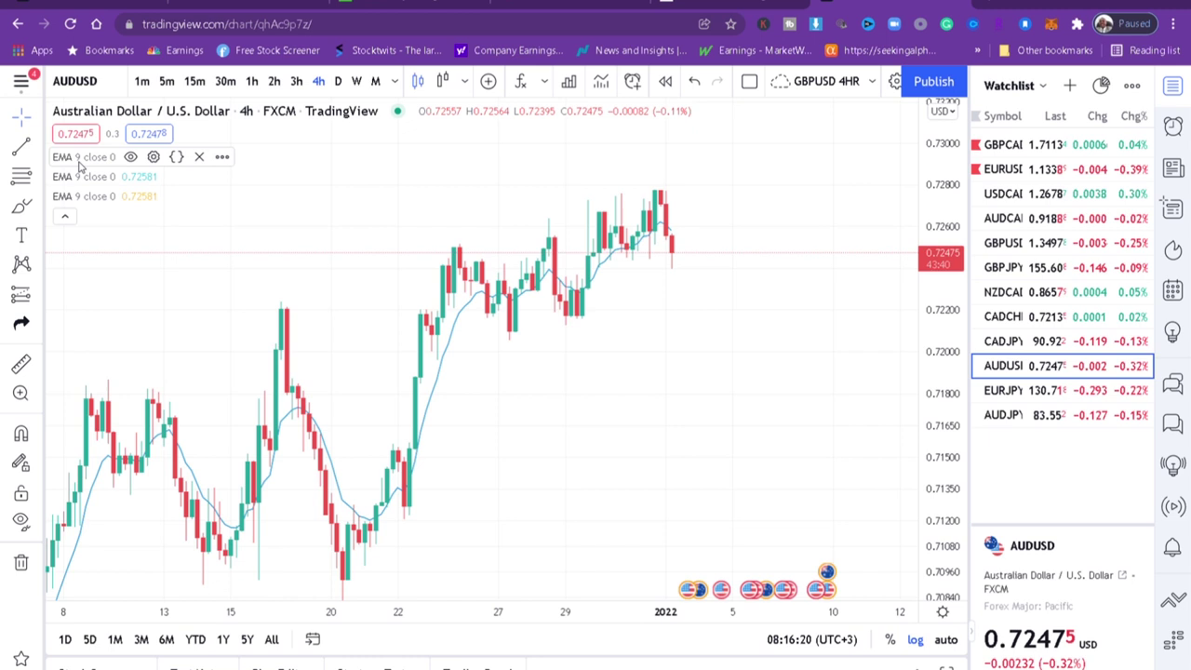
click(153, 158)
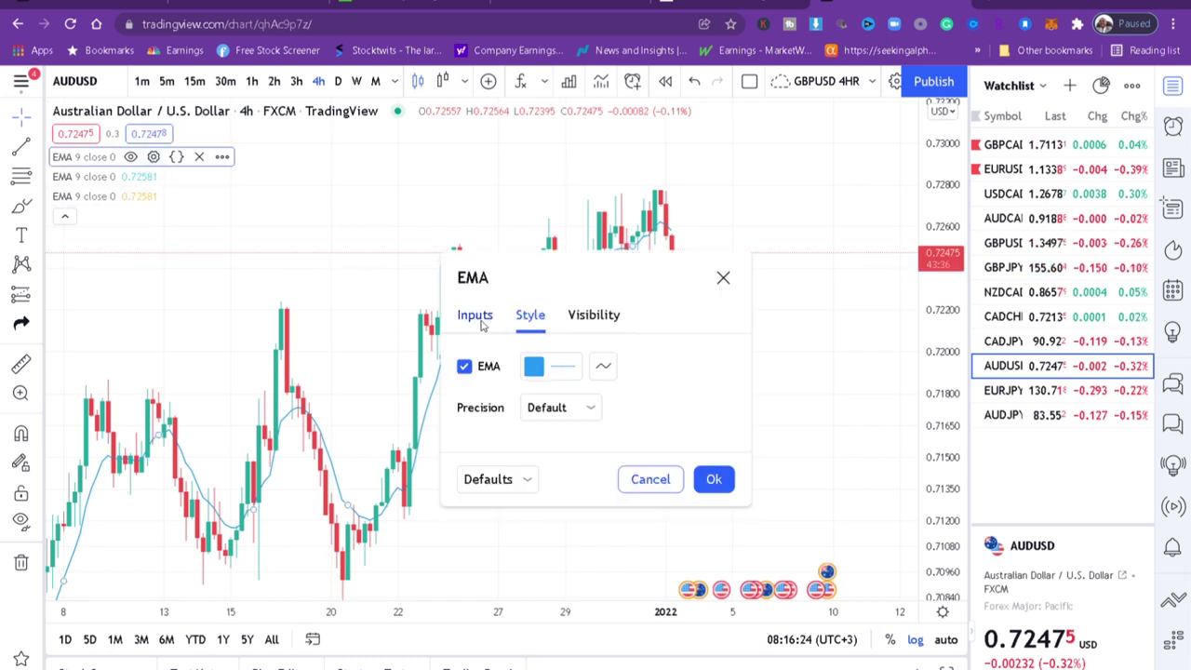
click(475, 315)
click(531, 419)
key(BackSpace)
text(20)
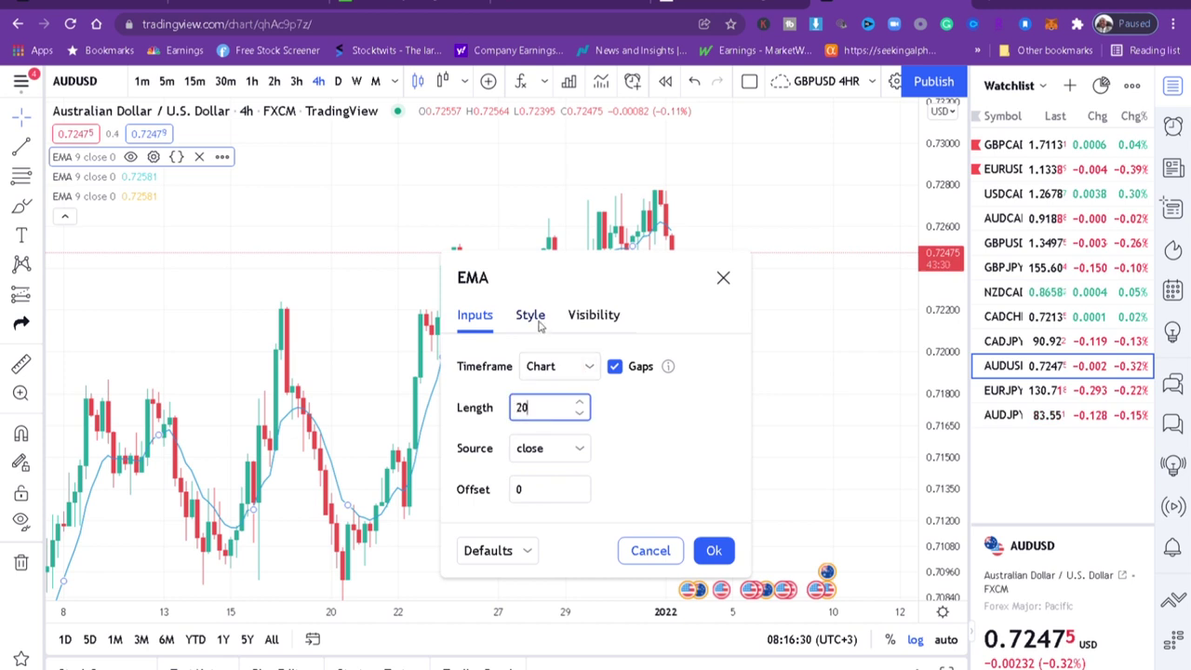
click(533, 317)
click(535, 368)
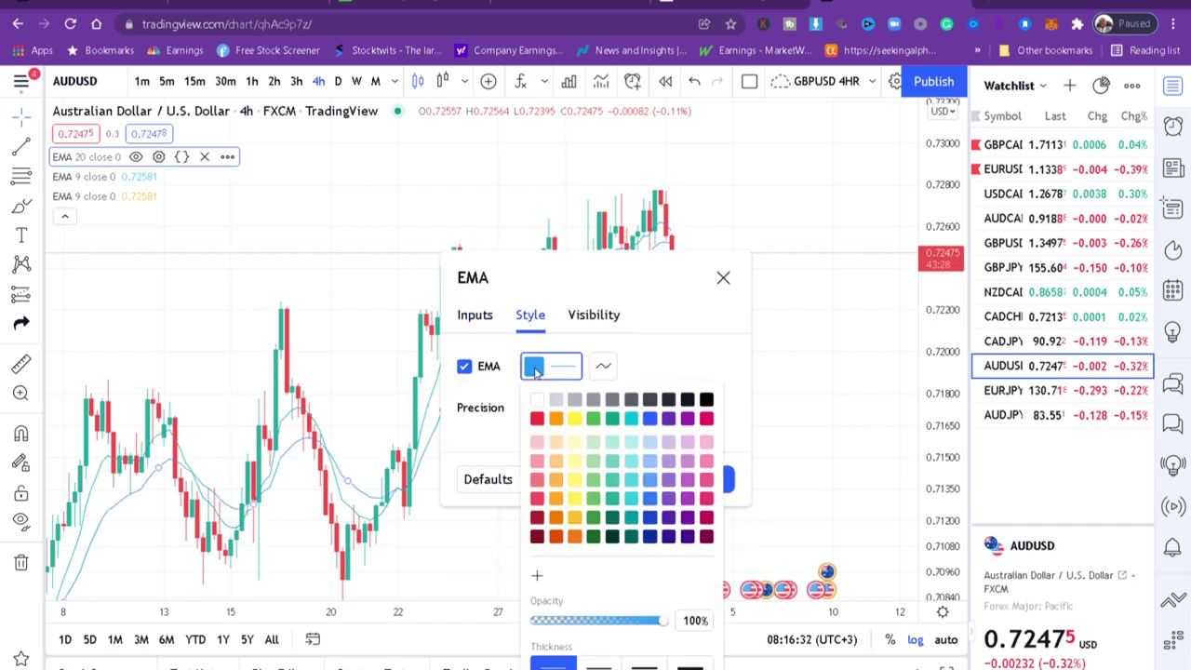
click(537, 417)
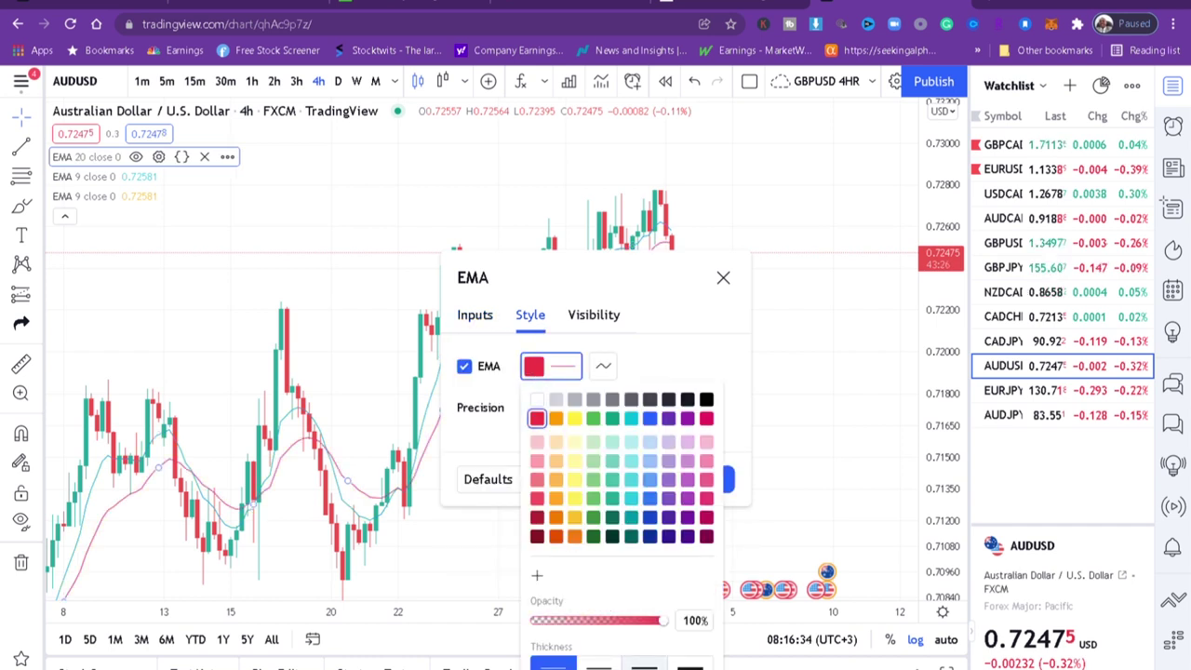
click(644, 663)
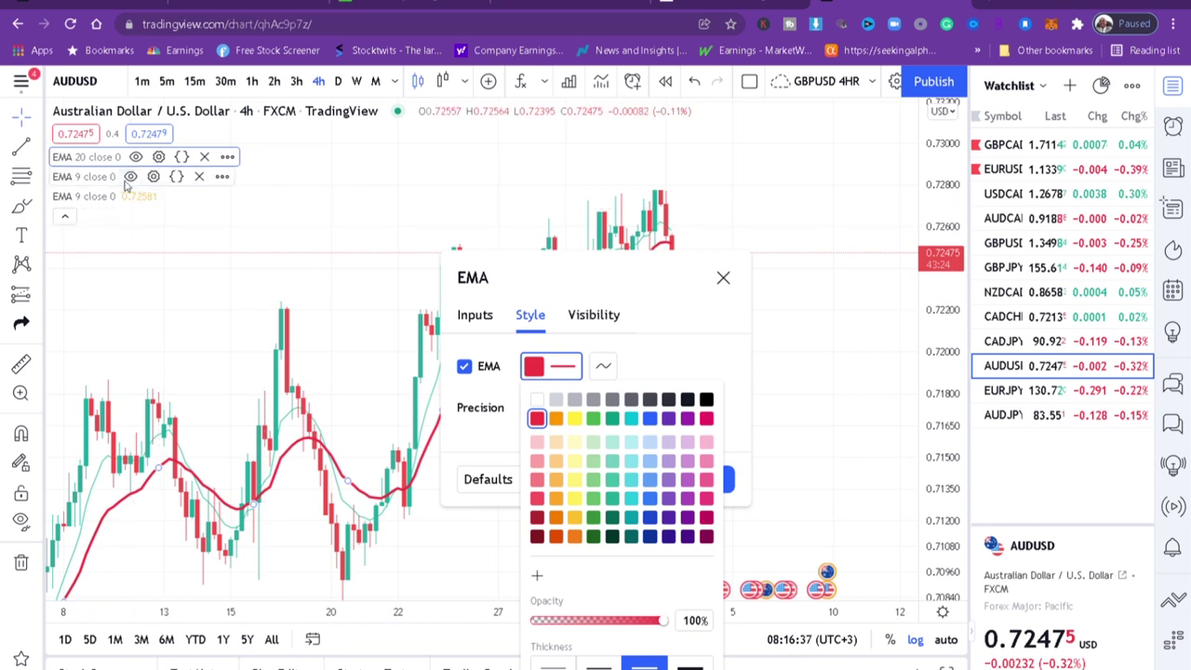
Set the second EMA's length to 50 and style its line black with the third thickness option.
click(154, 176)
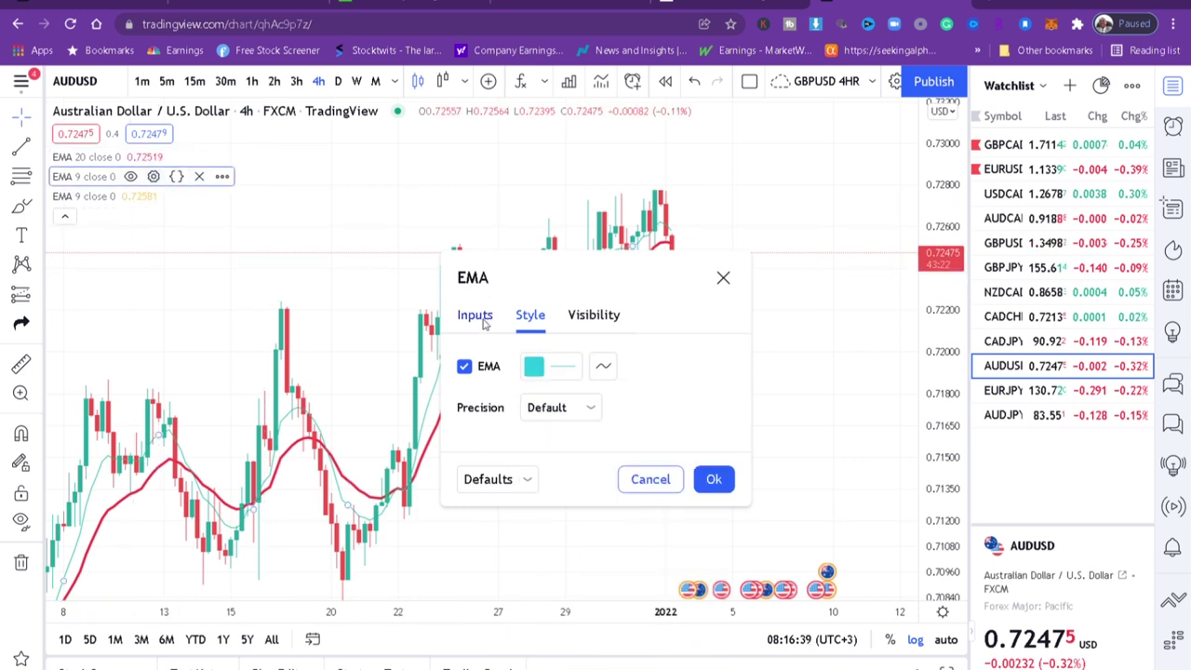
click(474, 315)
click(564, 413)
key(BackSpace)
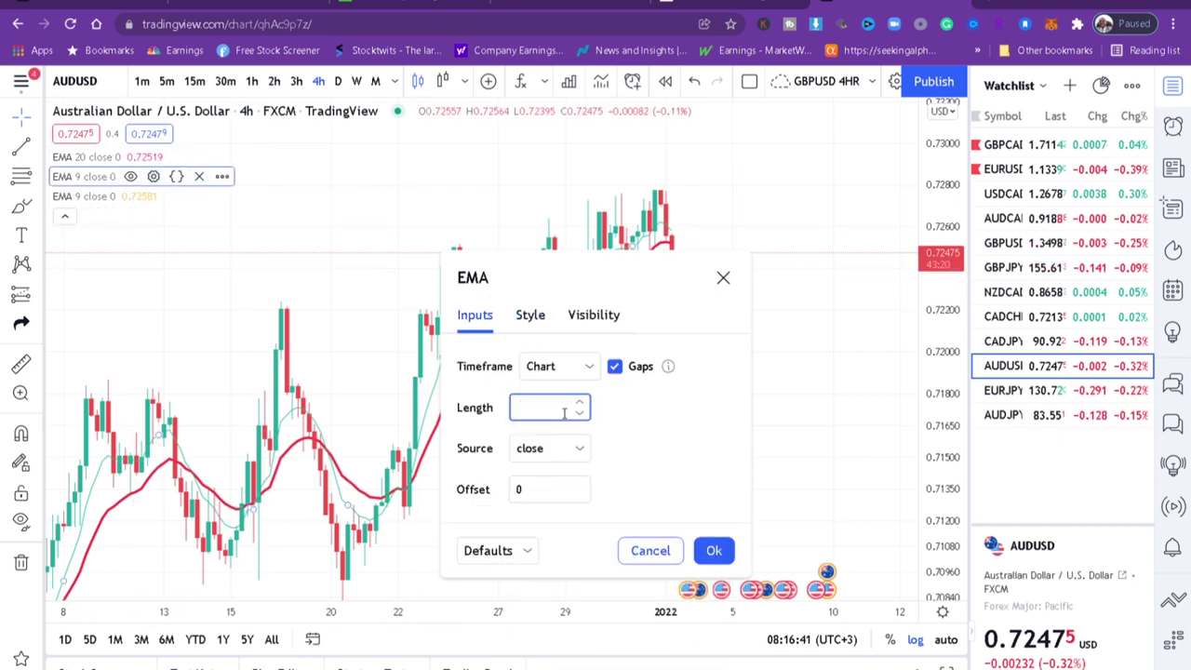
text(50)
click(536, 316)
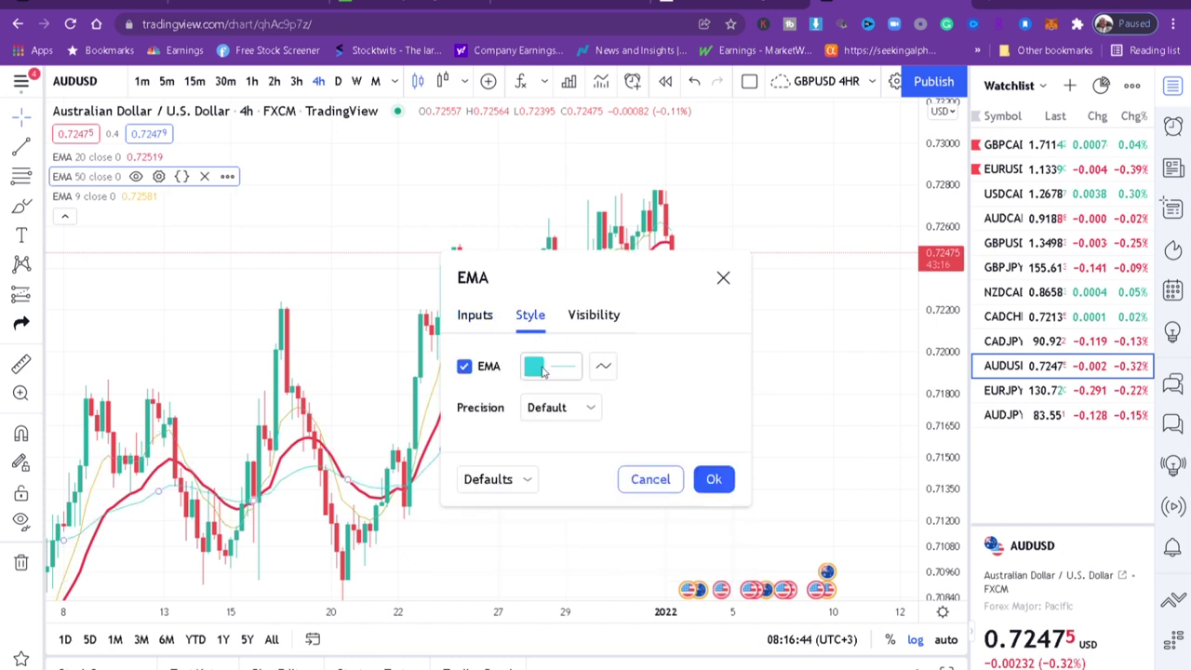
click(544, 369)
click(707, 399)
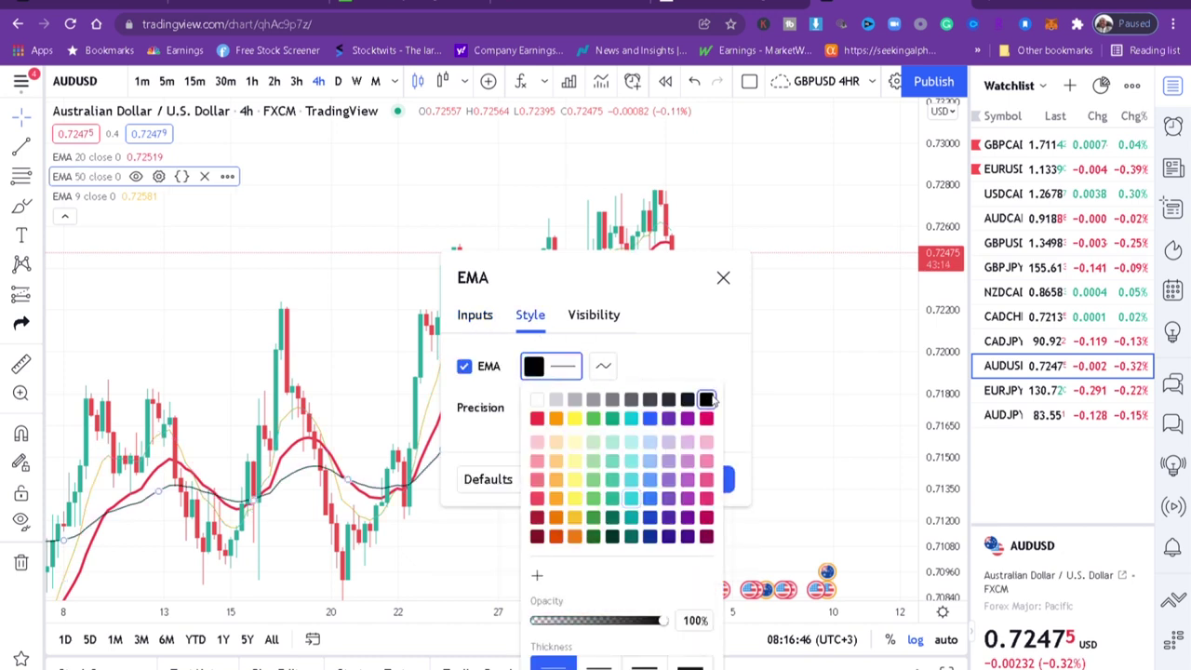
click(646, 664)
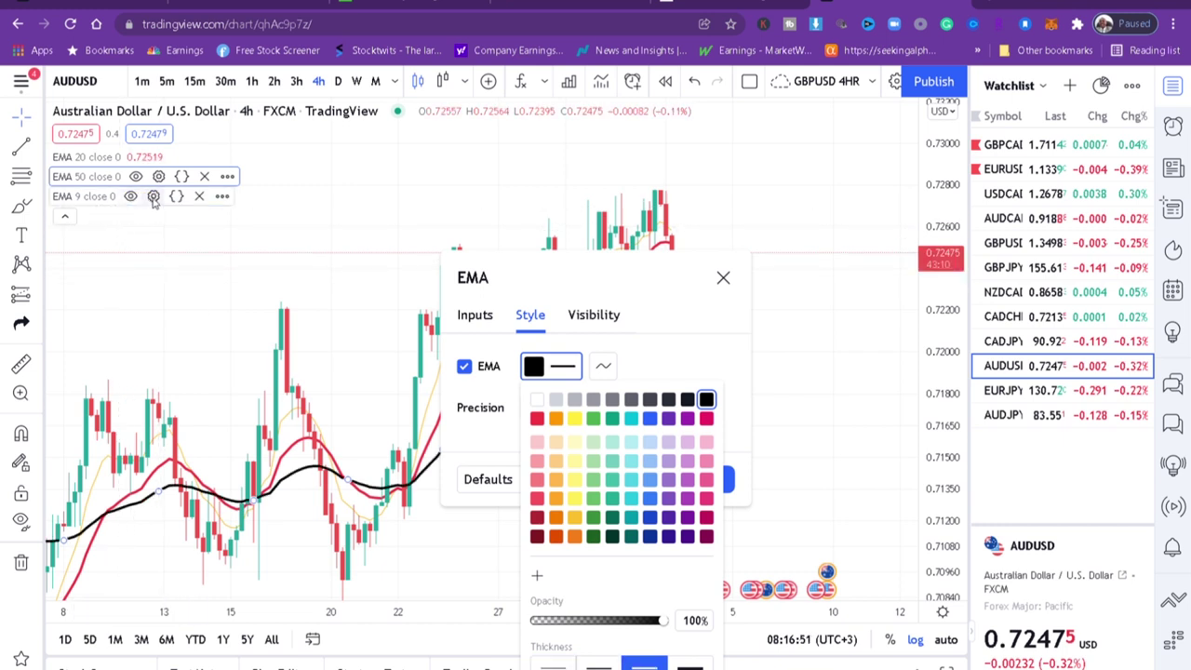
Set the third EMA's length to 200, style its line orange with the third thickness option, and close the settings.
click(153, 196)
click(473, 315)
click(545, 413)
key(BackSpace)
text(200)
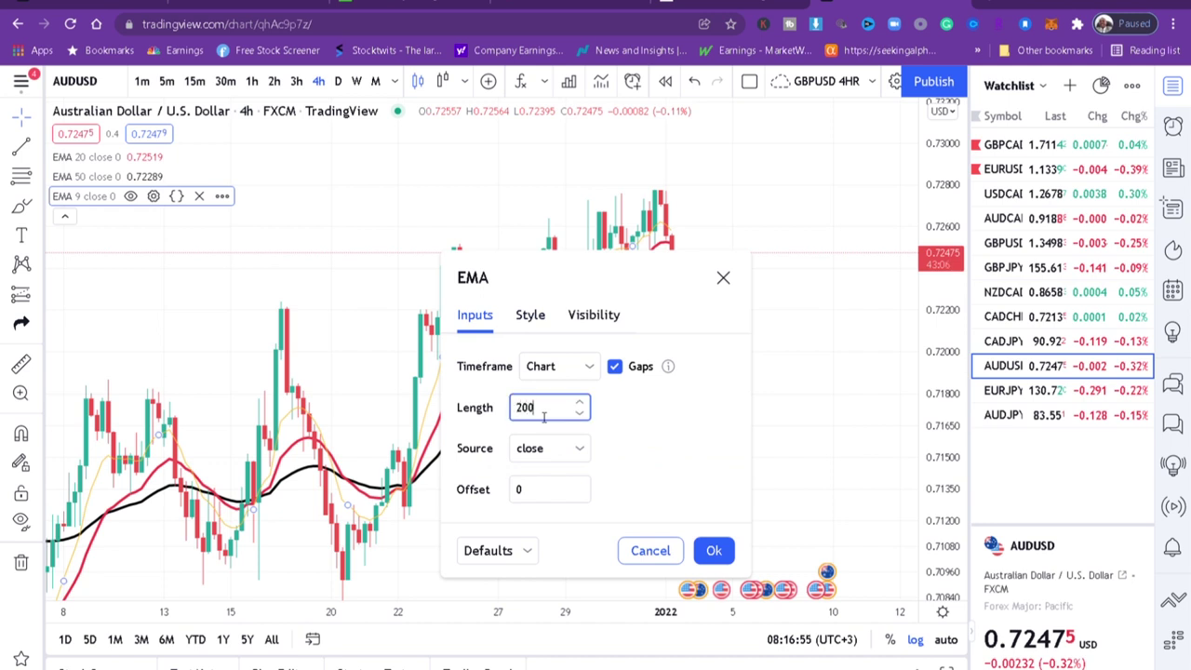
click(531, 314)
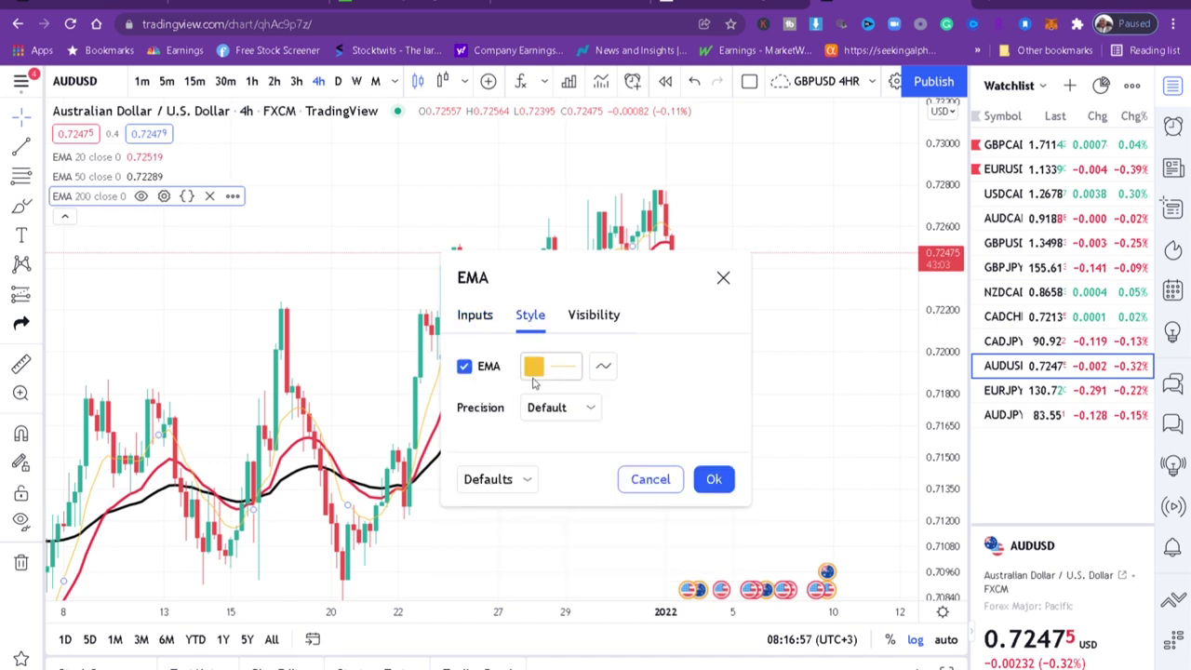
click(535, 372)
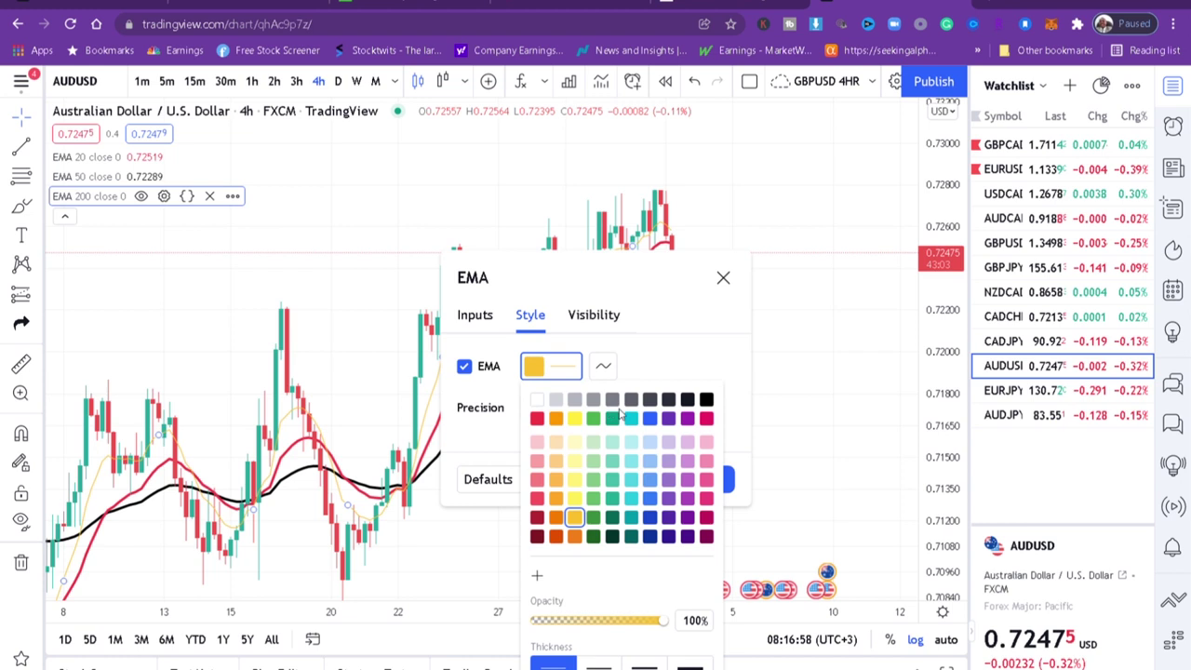
click(557, 419)
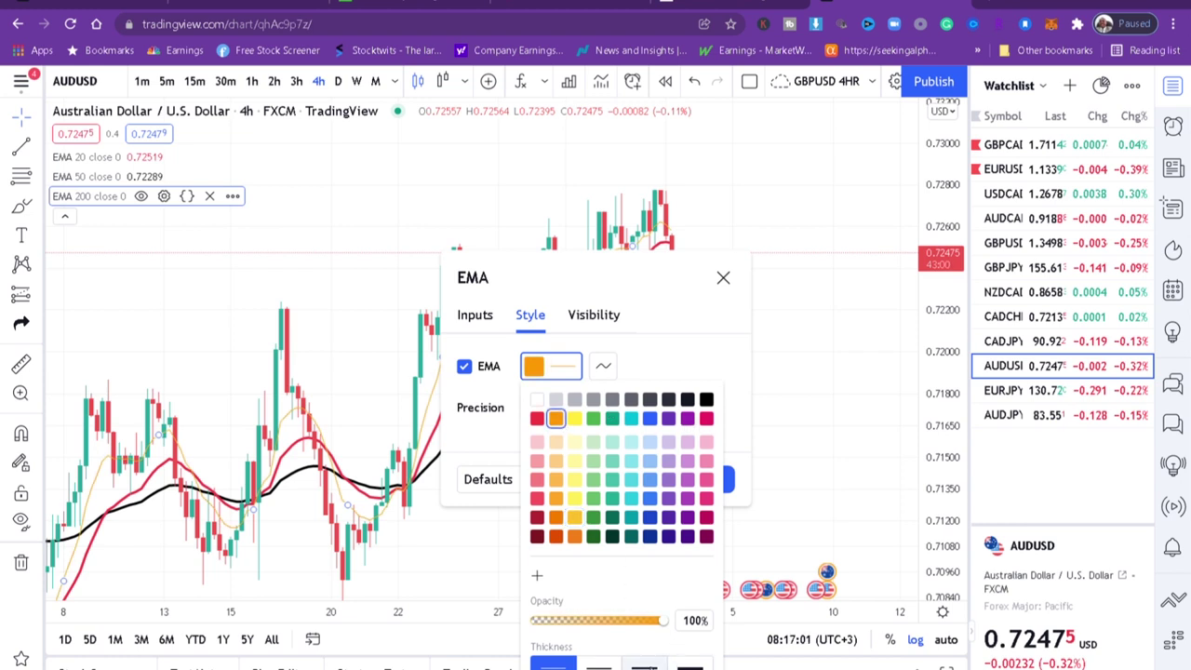
click(644, 664)
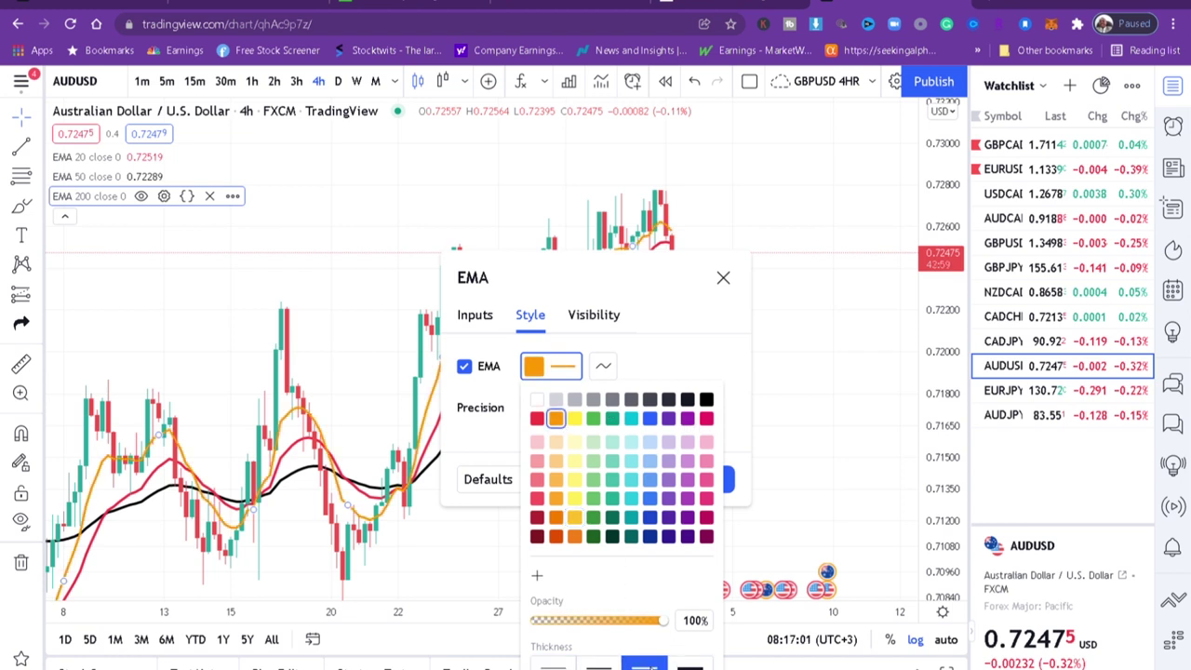
click(723, 279)
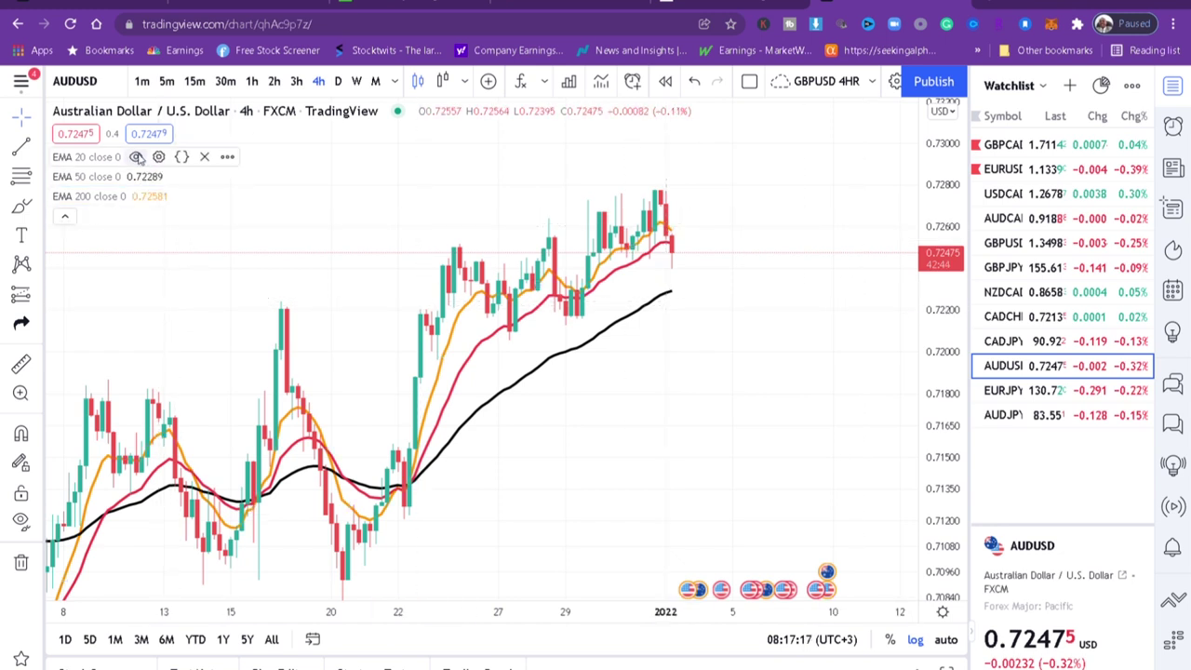
Hide the 20, 50 and 200 EMAs on the chart.
click(137, 156)
click(137, 177)
click(140, 197)
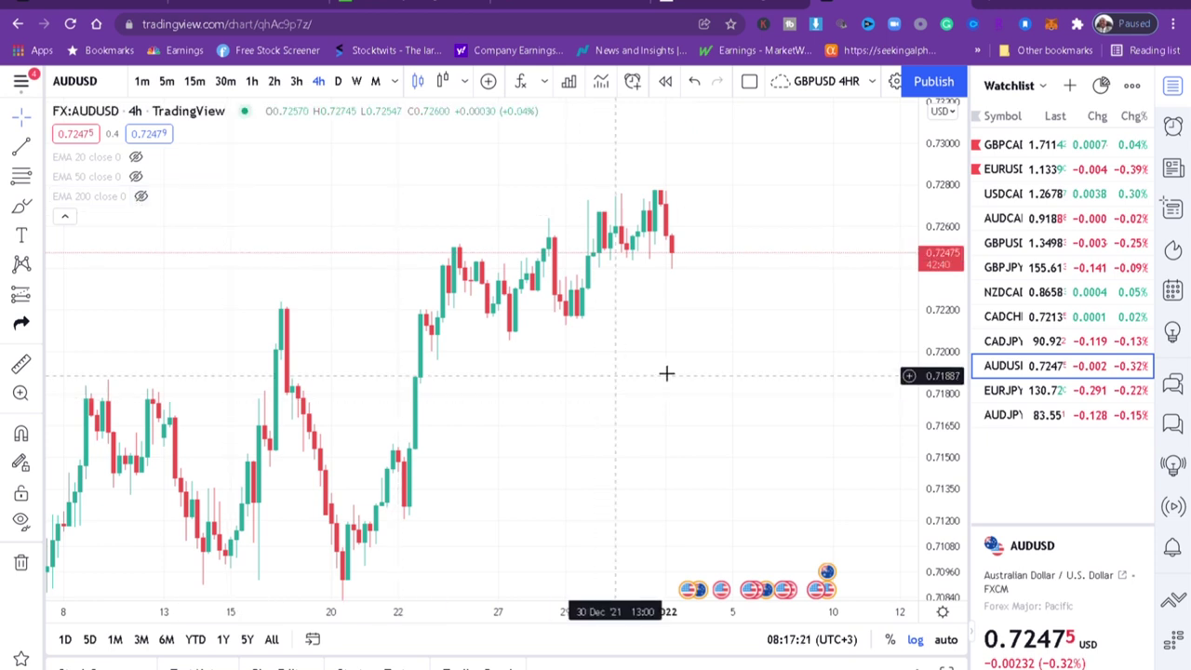
Delete the sloping trend line that runs from 8 Dec to 30 Dec on the chart.
scroll(667, 373, up, 2)
scroll(667, 373, down, 2)
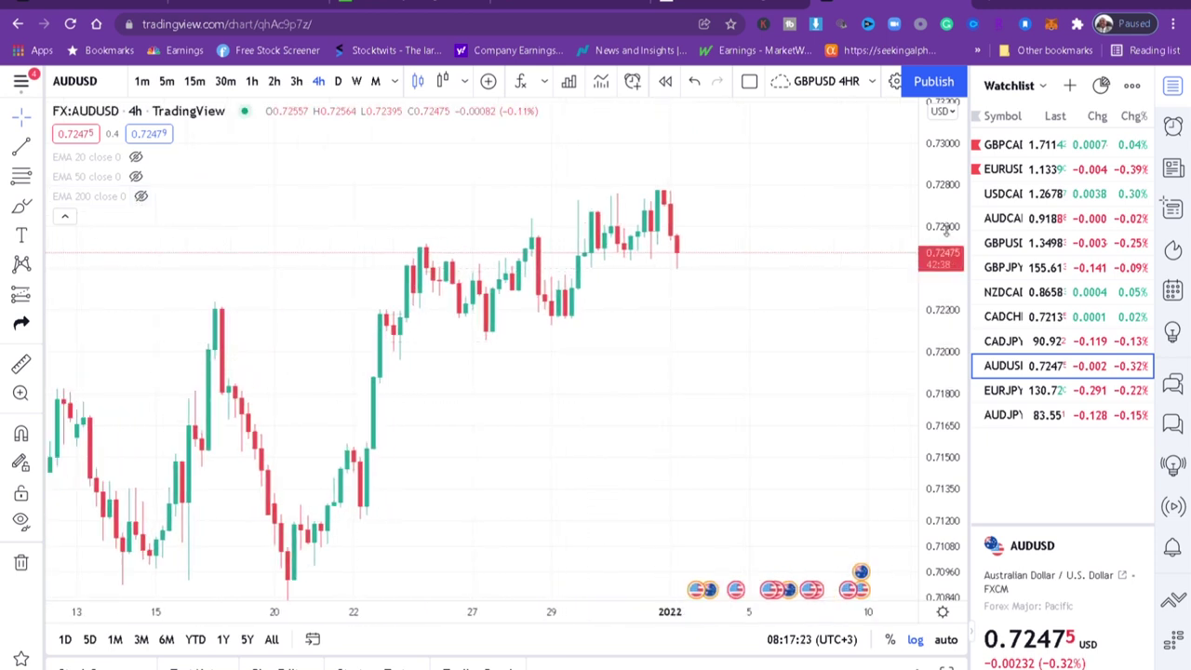
scroll(550, 353, down, 2)
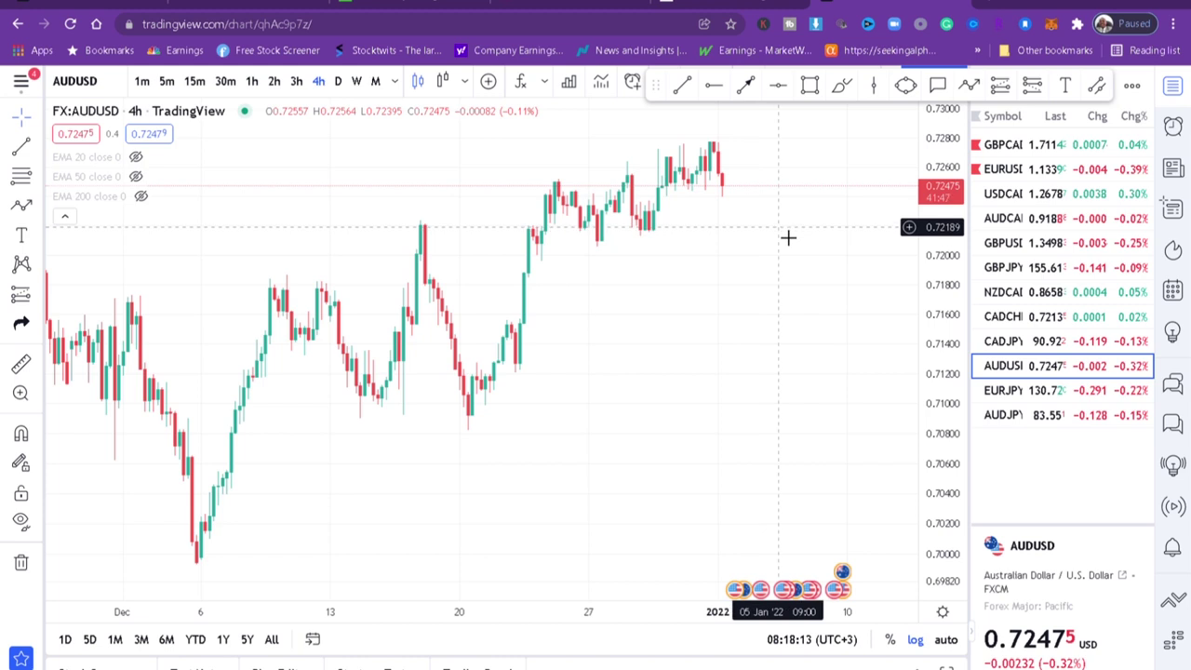
drag(765, 248, 757, 252)
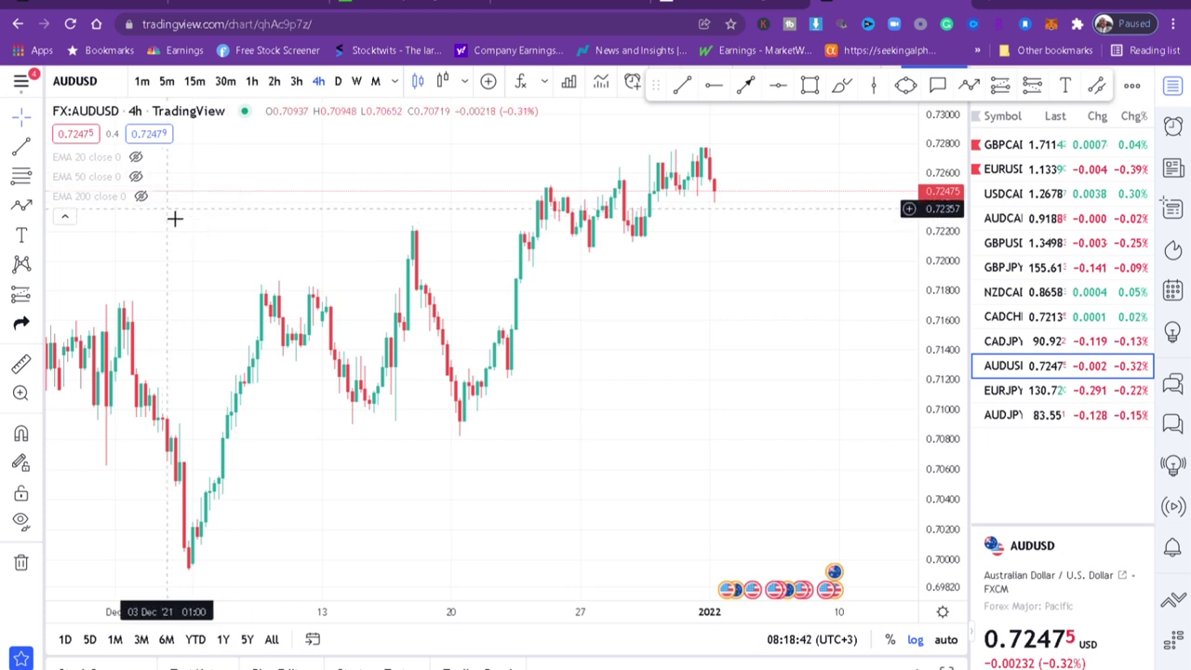
scroll(47, 354, down, 2)
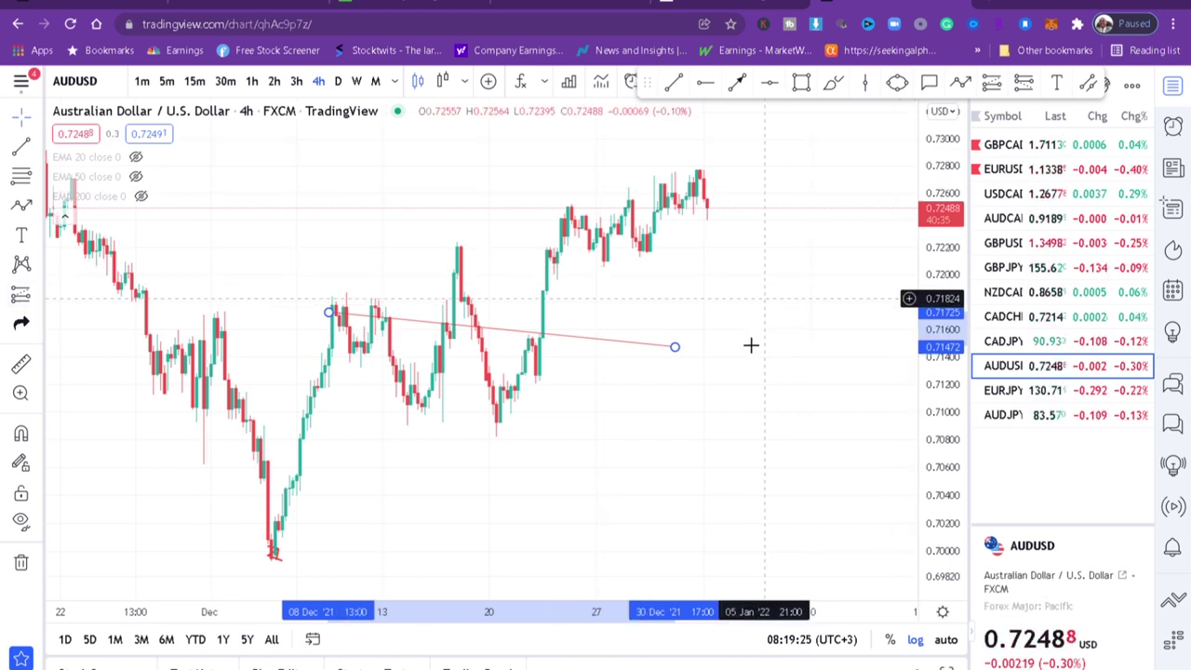
key(Delete)
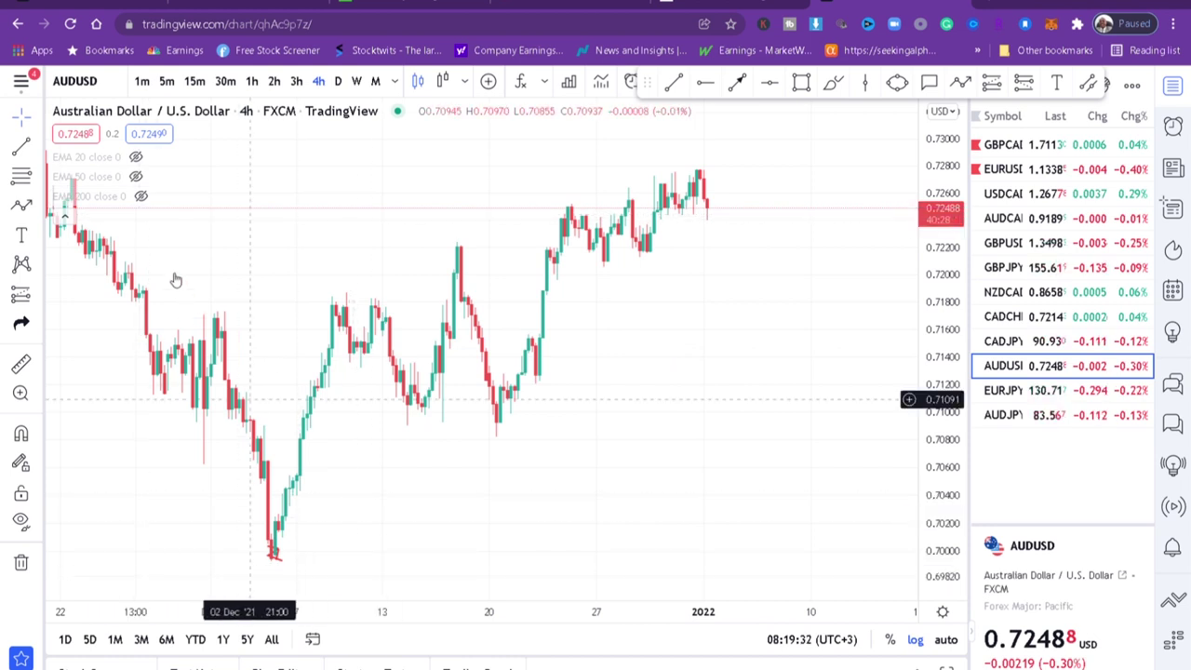
Show the 200 EMA on the chart again, with the December price action enlarged.
click(141, 197)
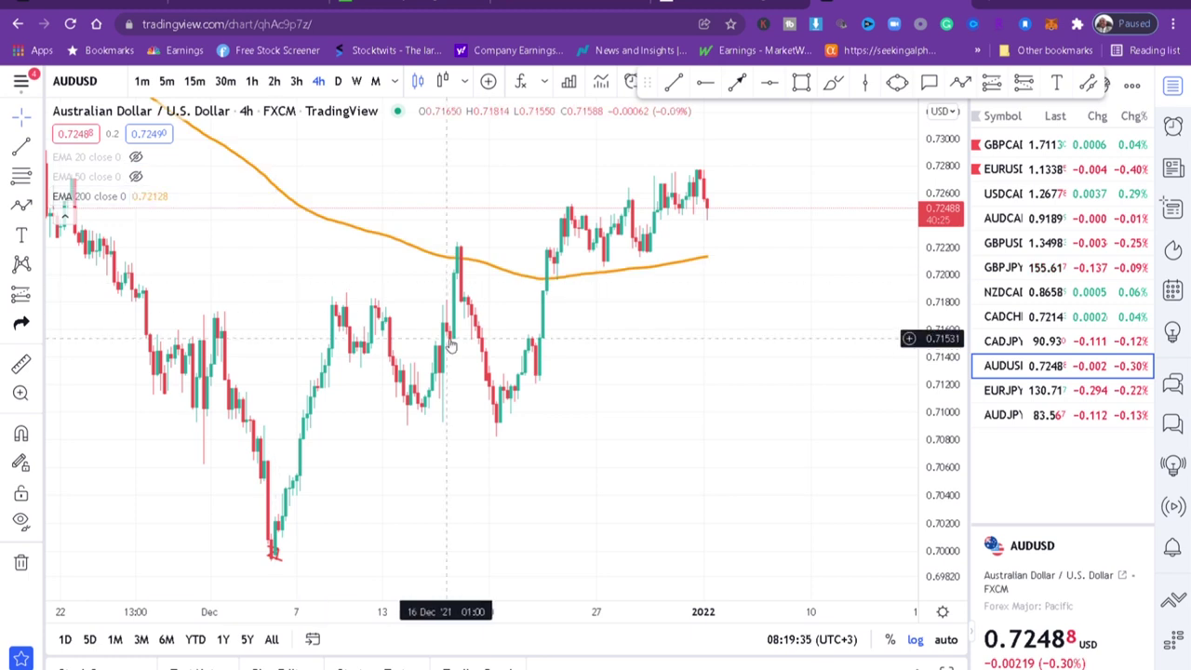
scroll(449, 344, up, 2)
scroll(449, 344, up, 3)
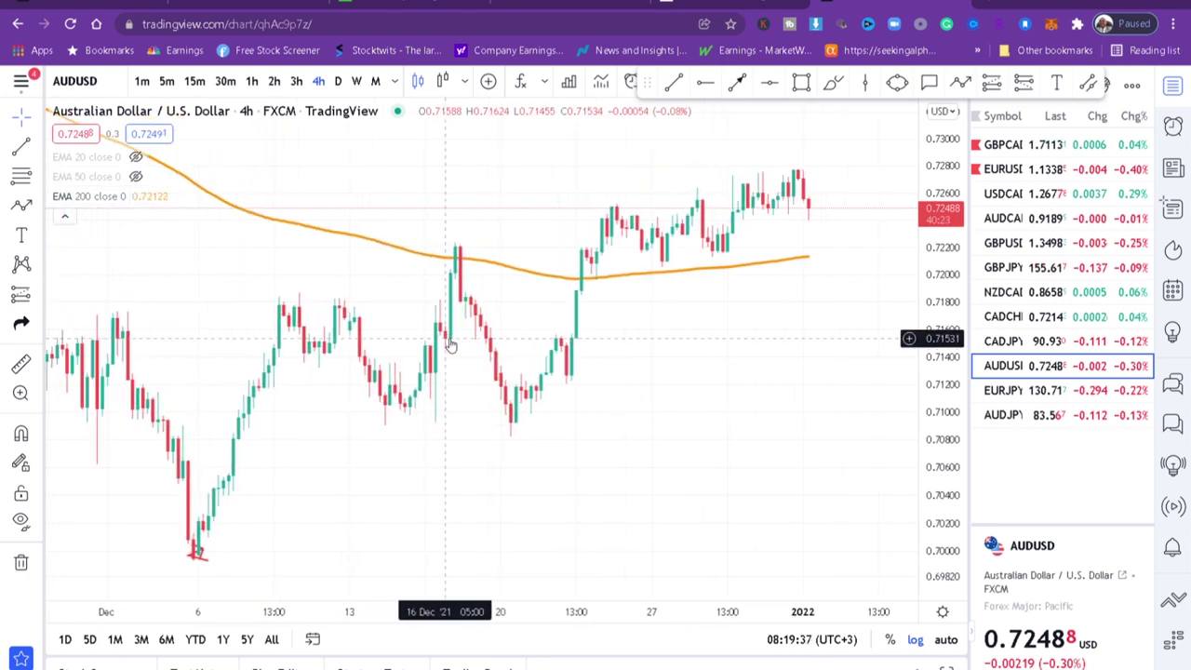
Circle the point around 22 Dec where price crosses above the 200 EMA with a purple Brush stroke, keeping its options clear of the drawing.
click(833, 81)
mouse_move(561, 229)
mouse_down()
mouse_move(633, 279)
mouse_move(568, 216)
mouse_up()
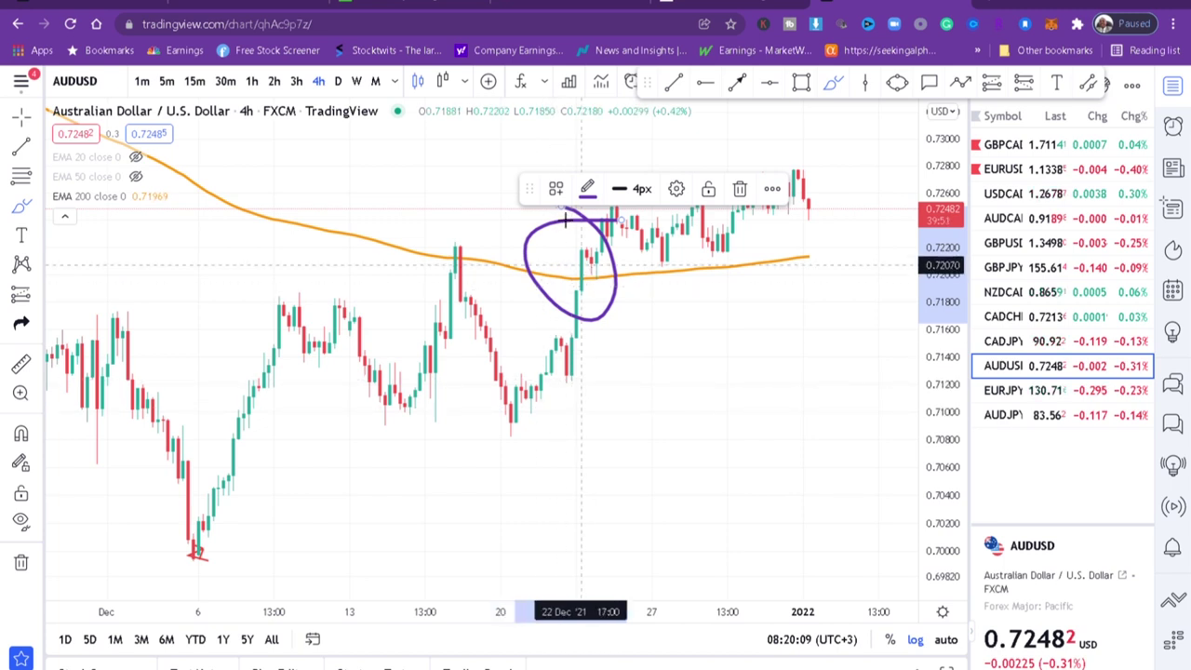
drag(538, 202, 412, 119)
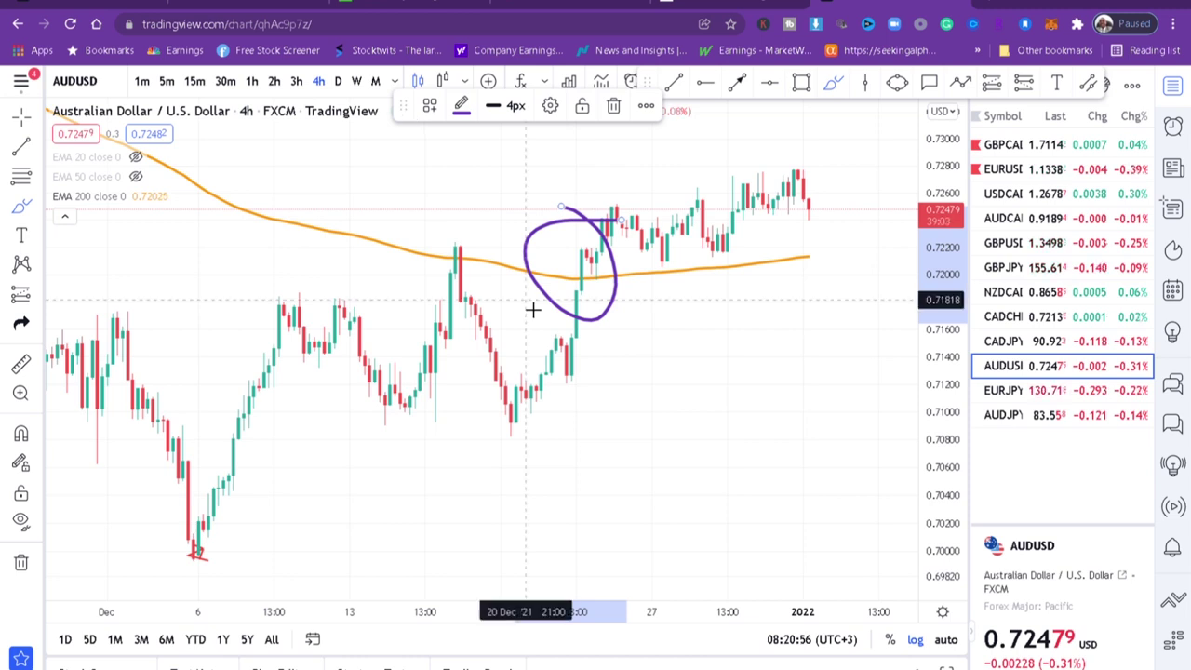
Show the 20 EMA and circle the three price pullbacks to it, from late December to the start of 2022, with the Brush.
mouse_move(135, 163)
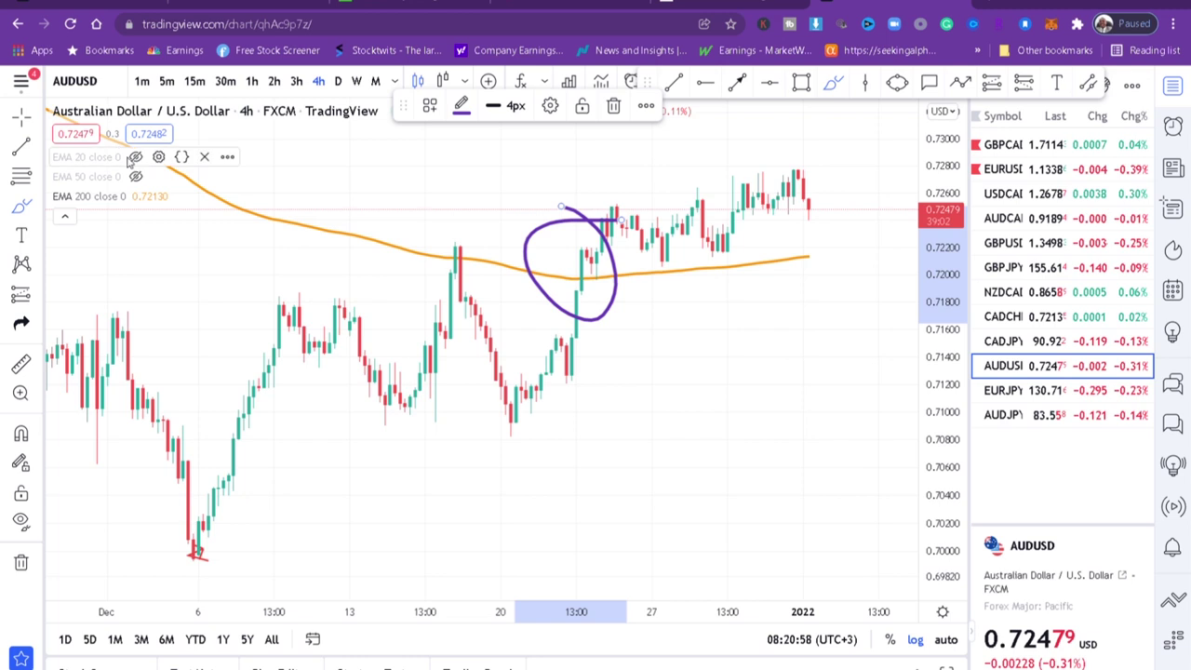
click(135, 157)
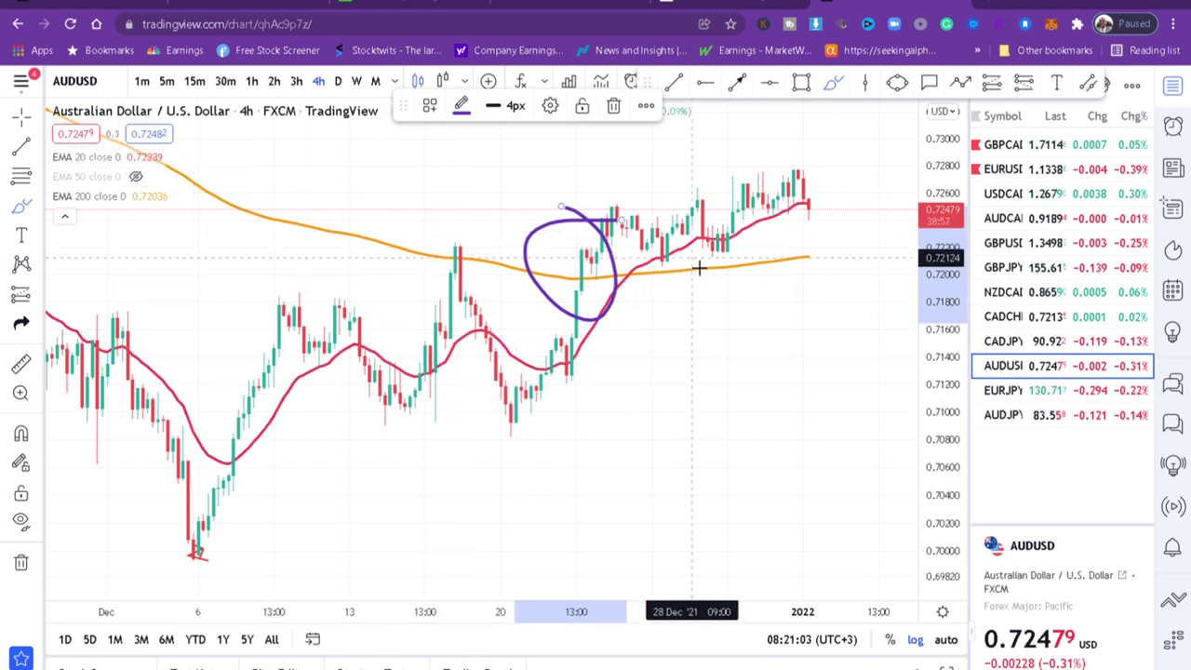
mouse_move(684, 249)
mouse_down()
mouse_move(652, 266)
mouse_move(742, 245)
mouse_up()
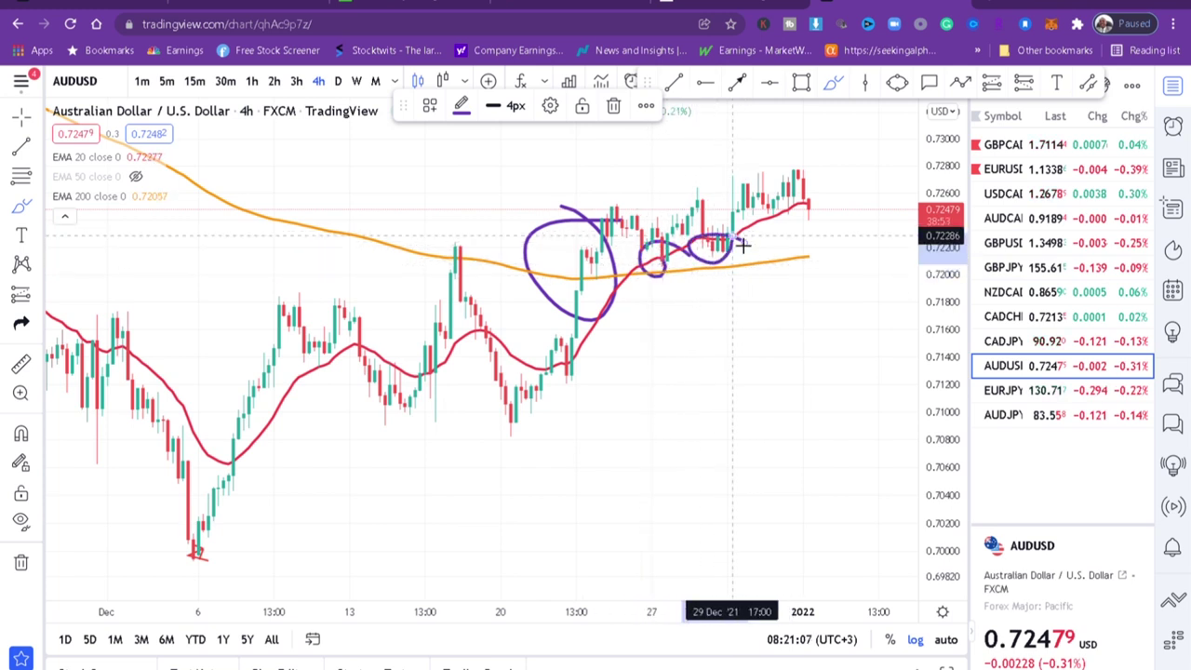
mouse_move(840, 198)
mouse_down()
mouse_move(802, 203)
mouse_move(828, 221)
mouse_move(835, 213)
mouse_up()
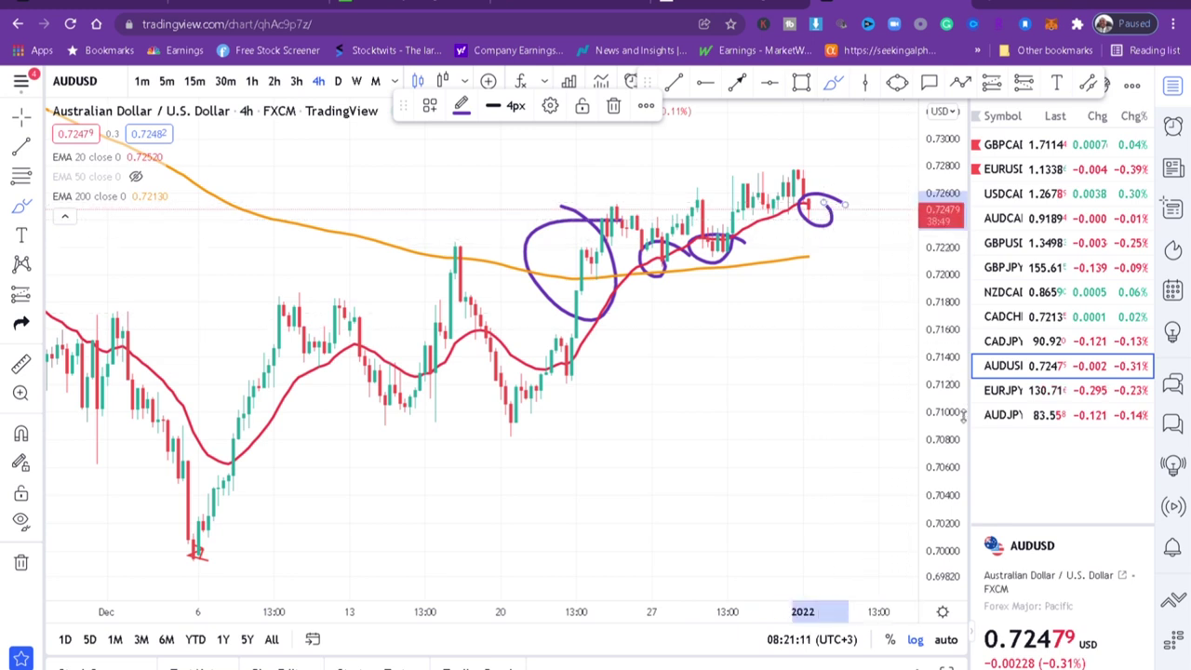
Place a horizontal ray below price, starting at 29 Dec 2021 at about 0.7137.
drag(964, 416, 959, 262)
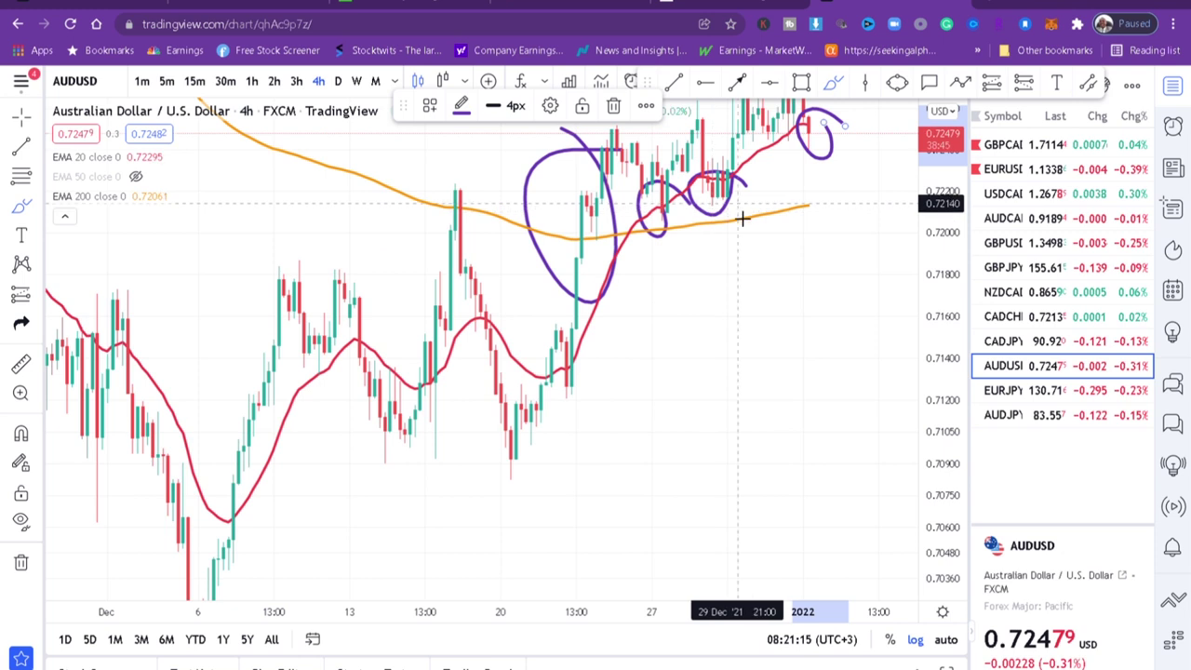
key(alt+j)
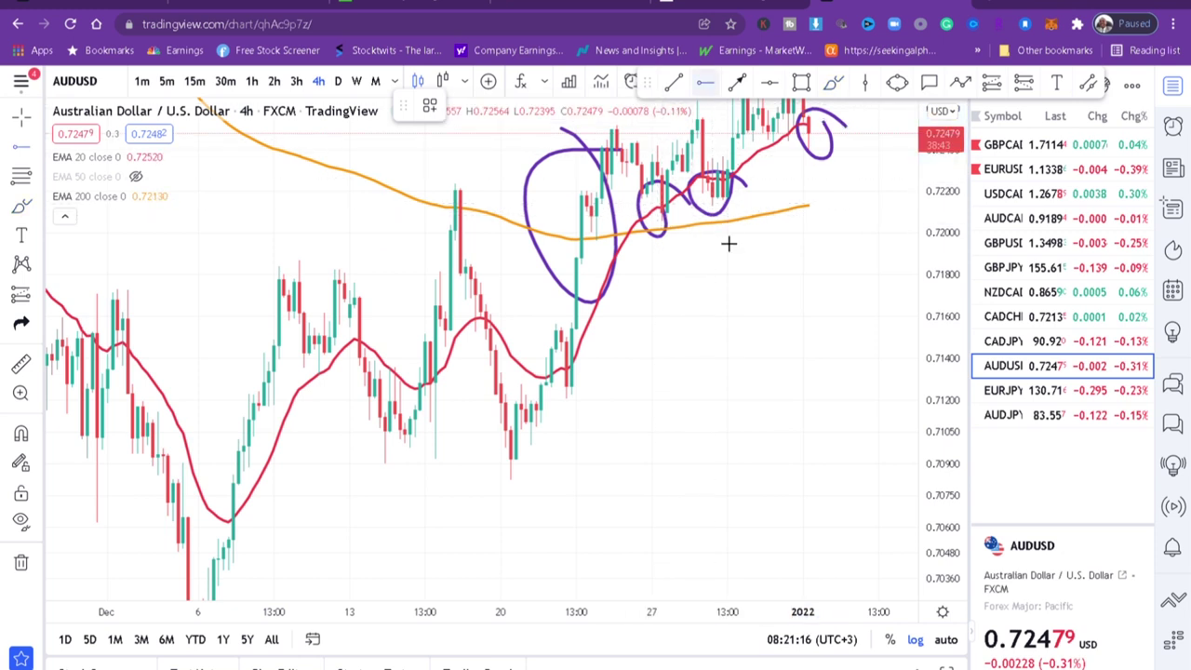
click(713, 365)
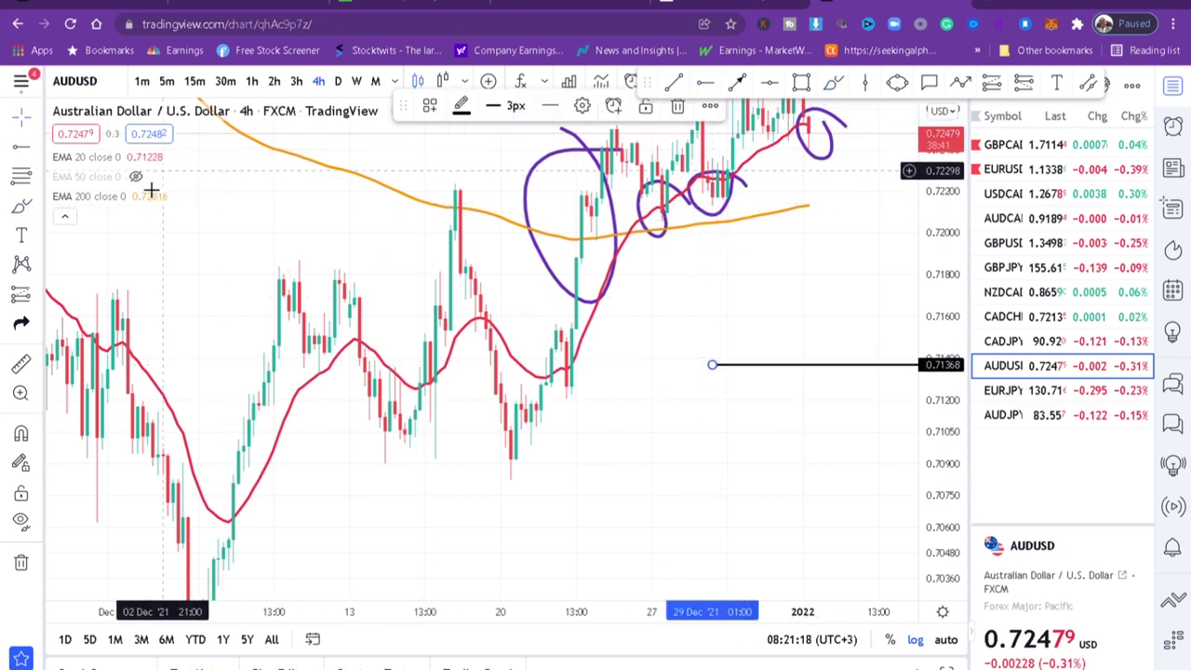
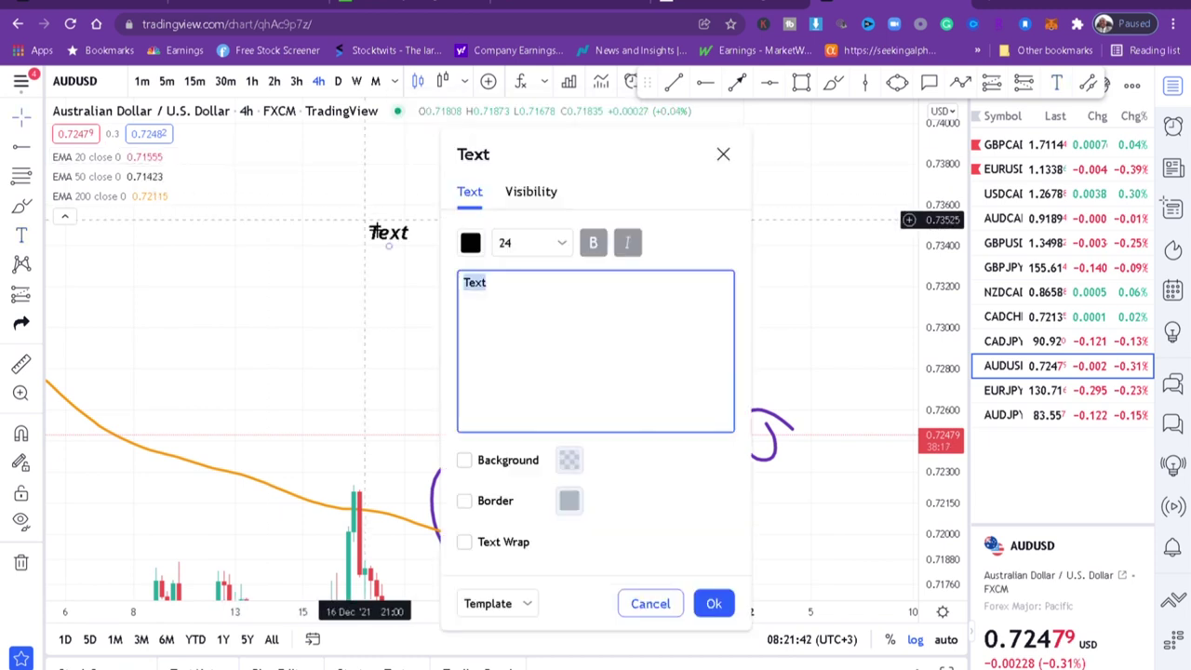
Write "200 EMA = DIRECTION" and, after a blank line, "20 EMA = ENTRY (STRENGTH)" in the text note.
text(200 EM)
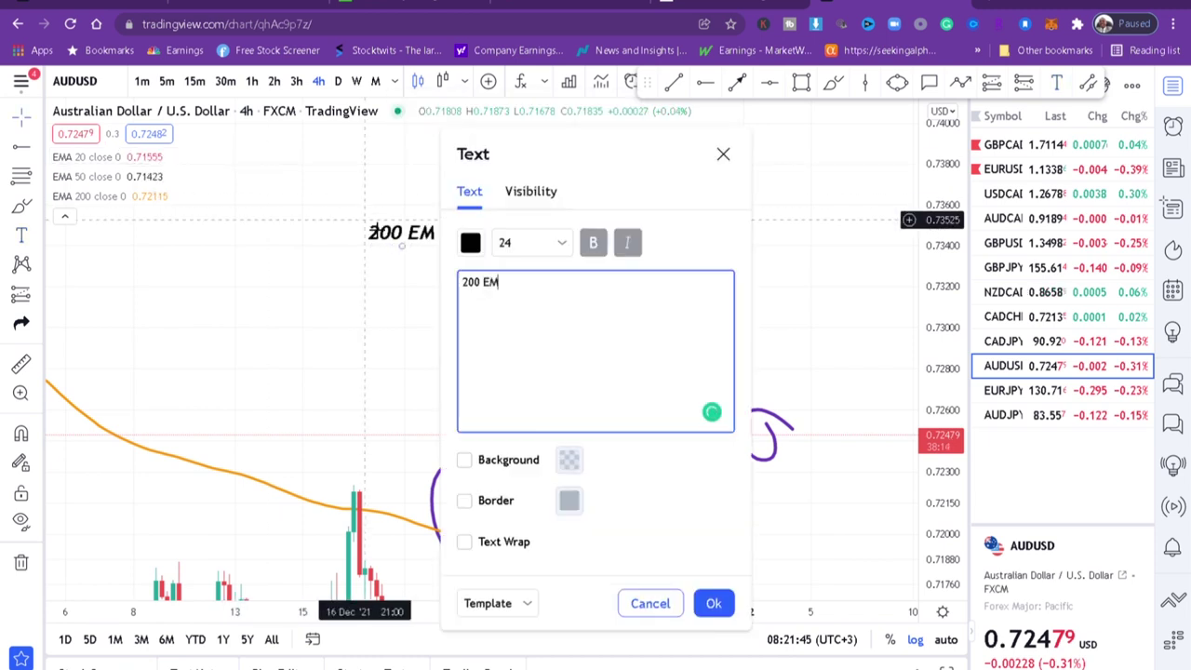
text(A = DIRECTIO)
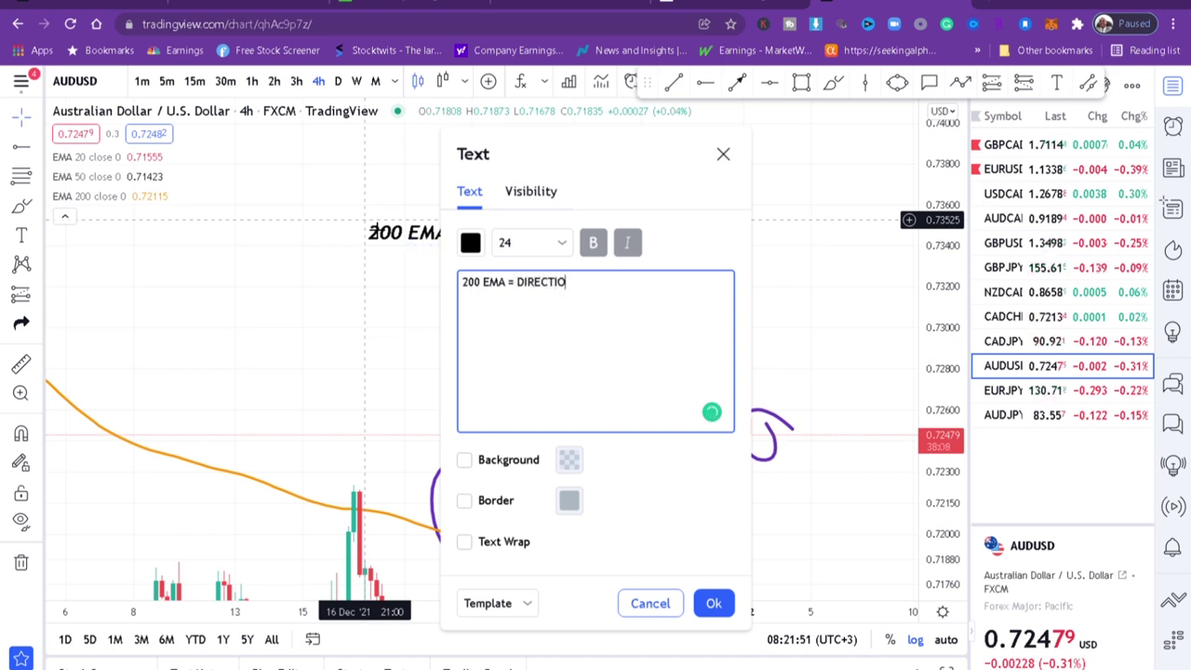
text(N)
key(Return)
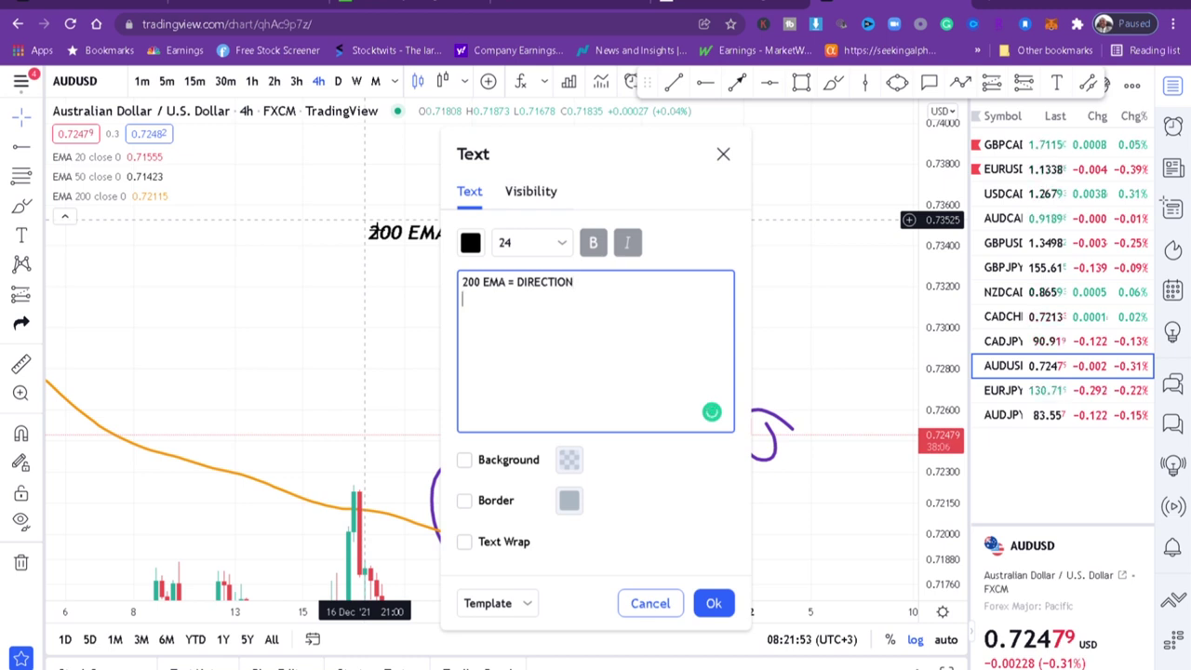
text(20 EMA)
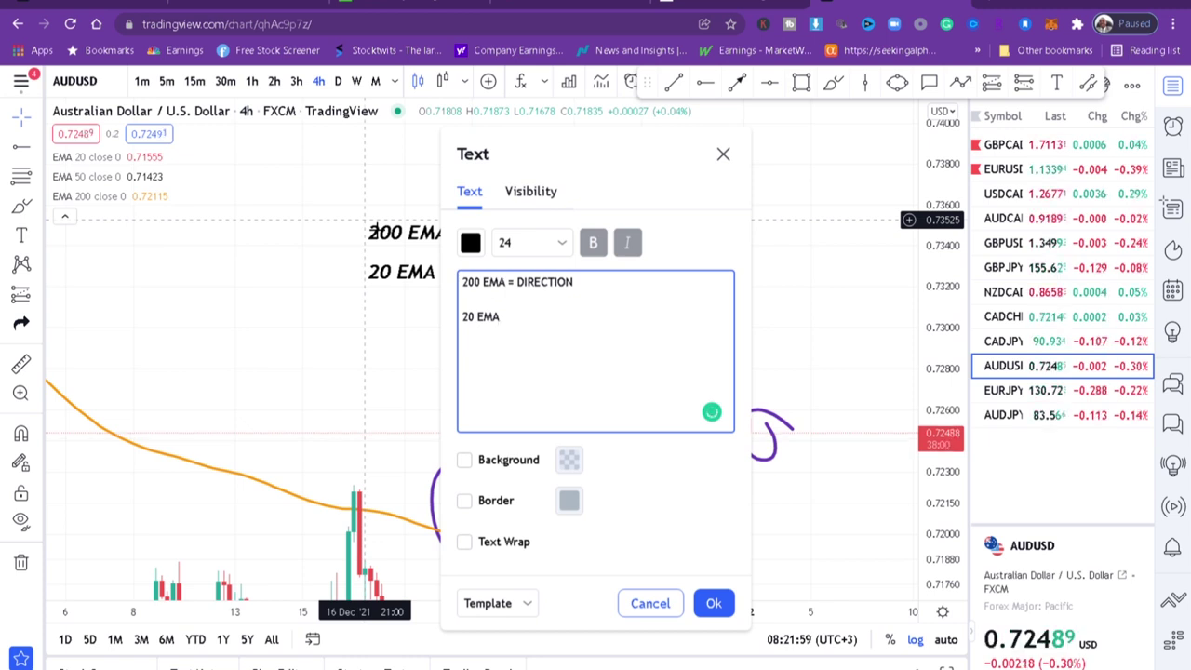
text(  = )
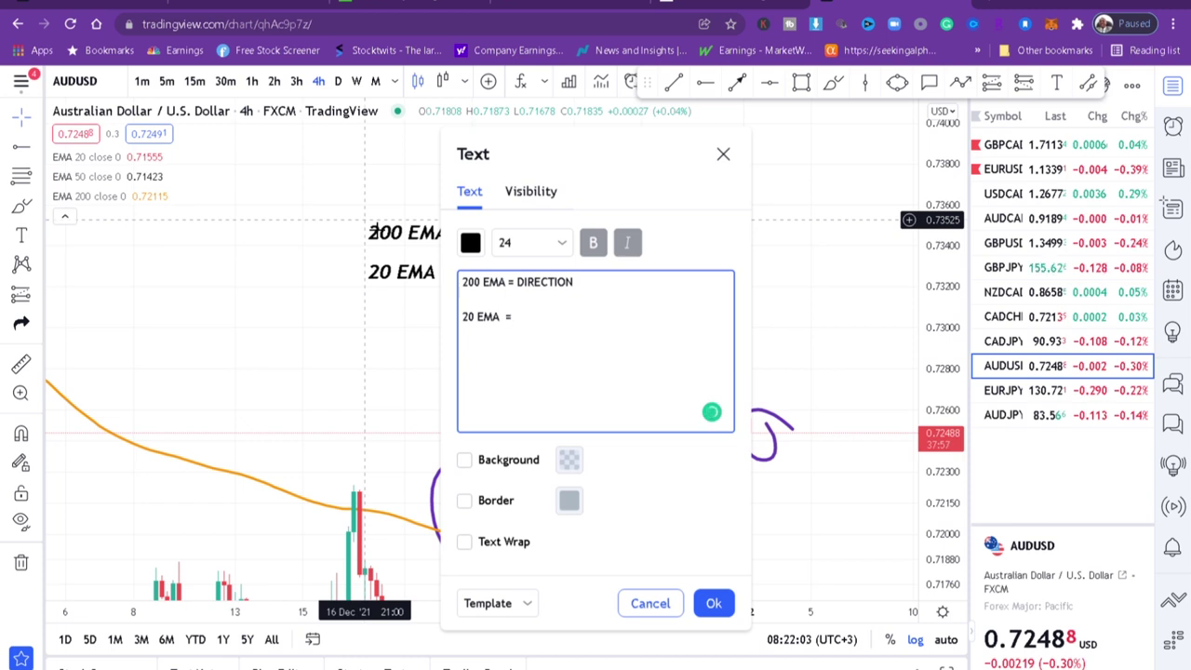
text(ENTRY (STRENGTH)
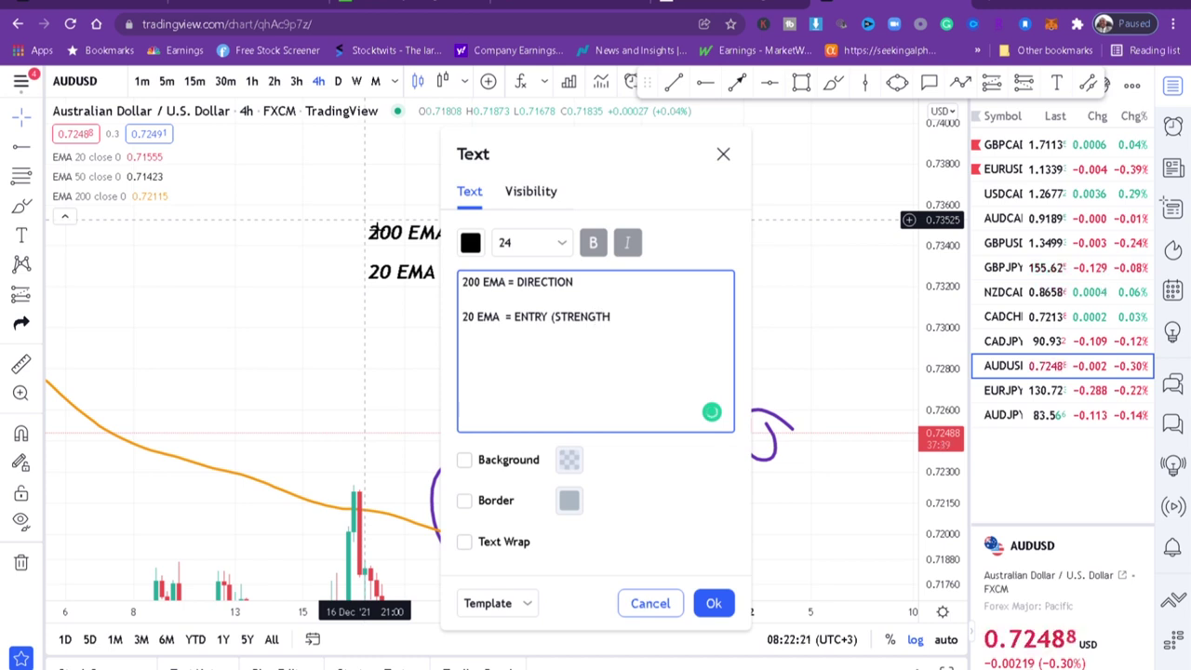
text())
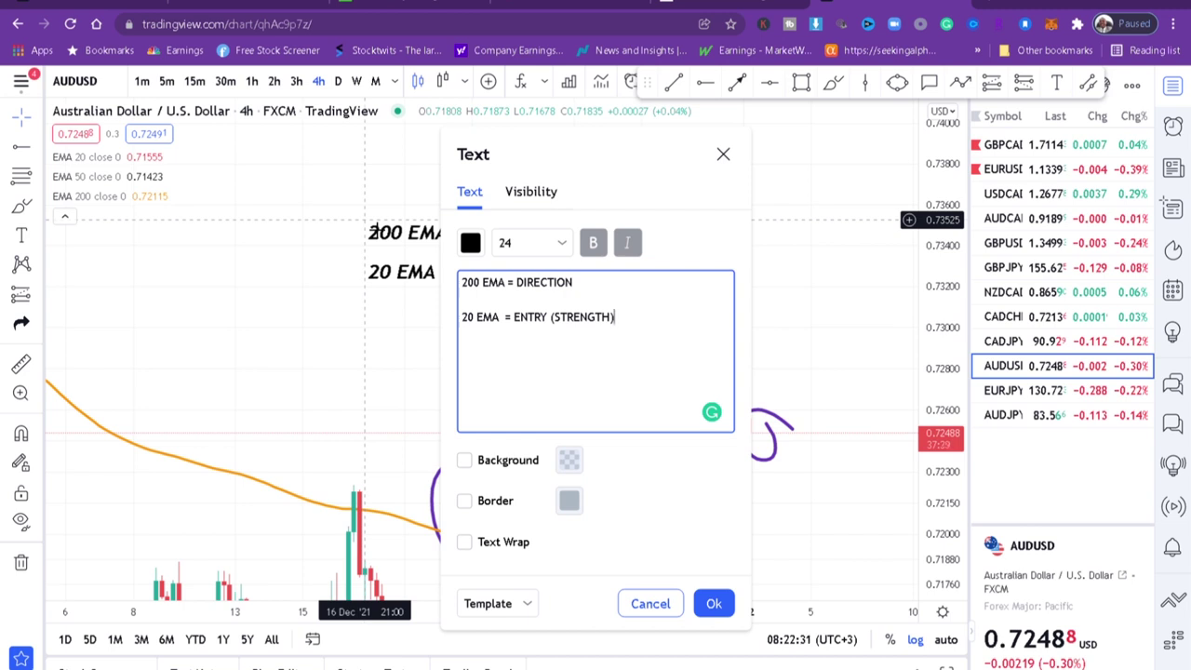
Add "50 EMA =" below a blank line as the note's third entry and accept the note.
key(Return)
key(Return)
text(5)
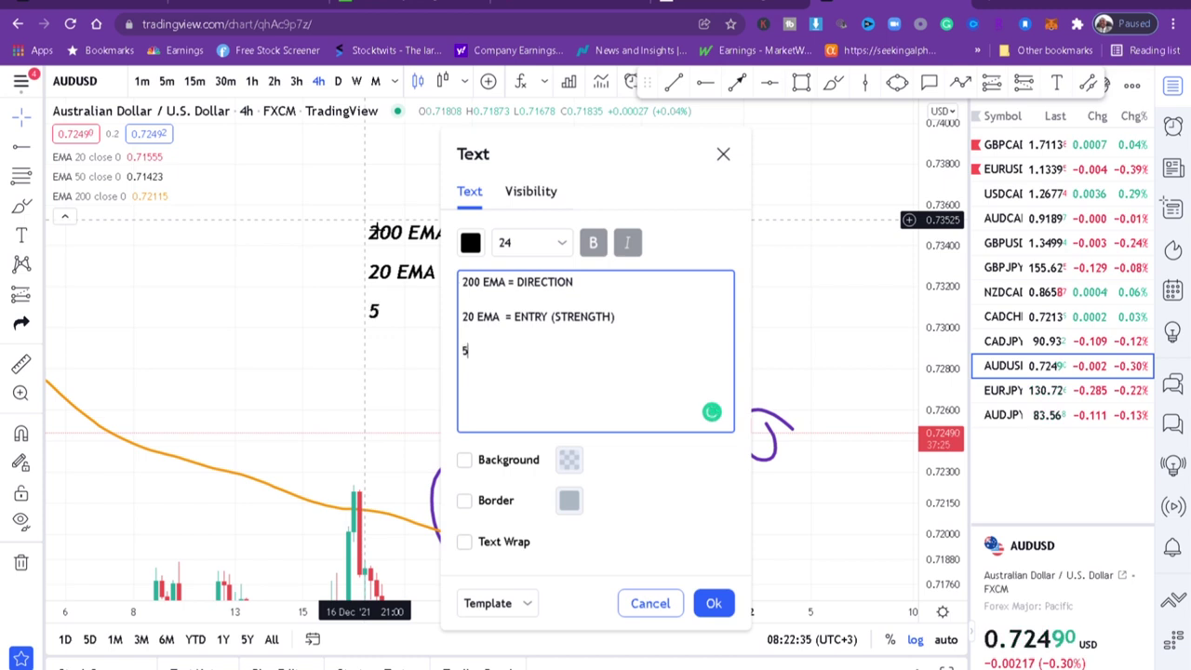
text(0 EMA =)
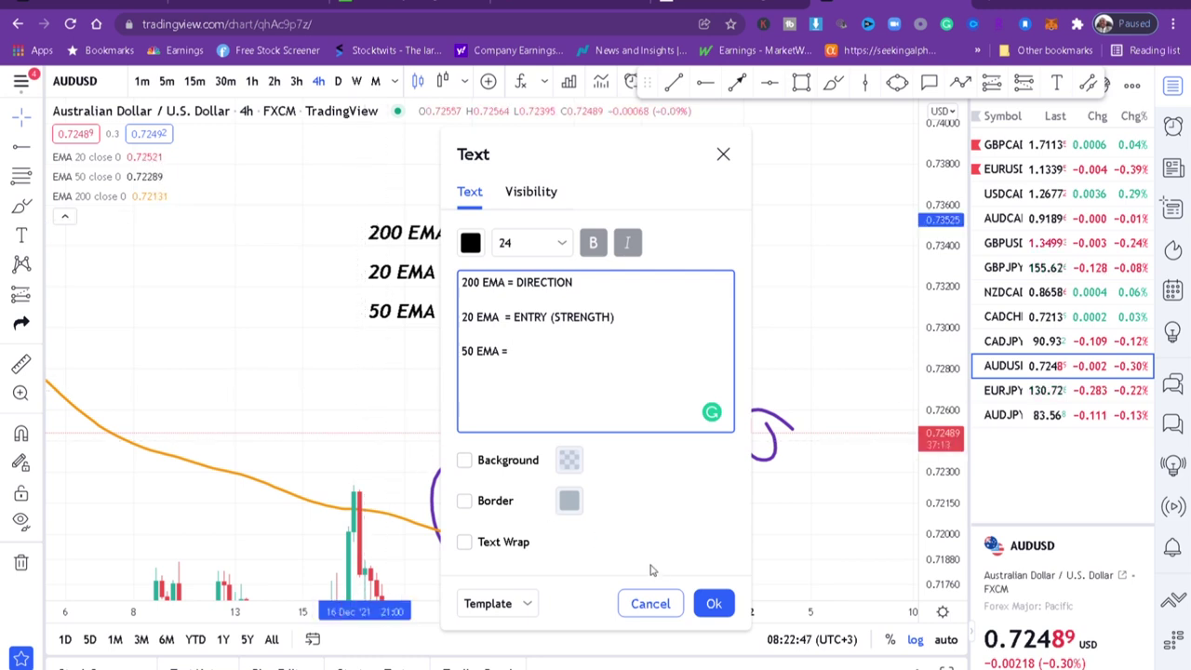
click(731, 607)
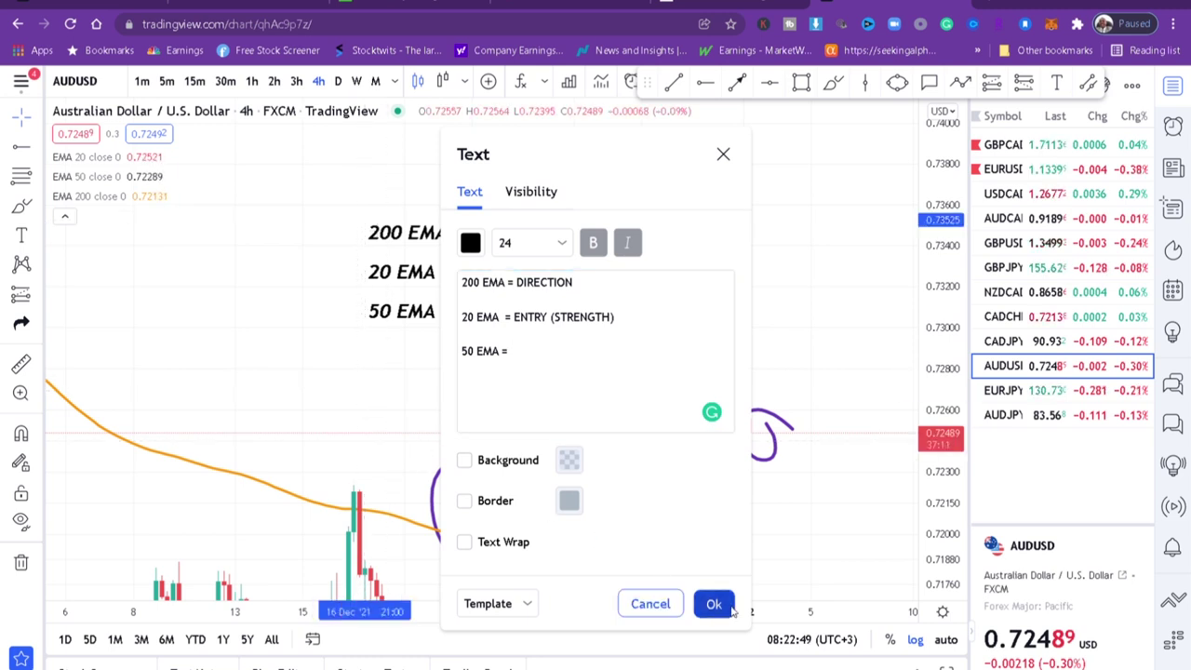
Remove all drawings from the chart, including the brush circles, horizontal ray and text note.
drag(824, 564, 848, 316)
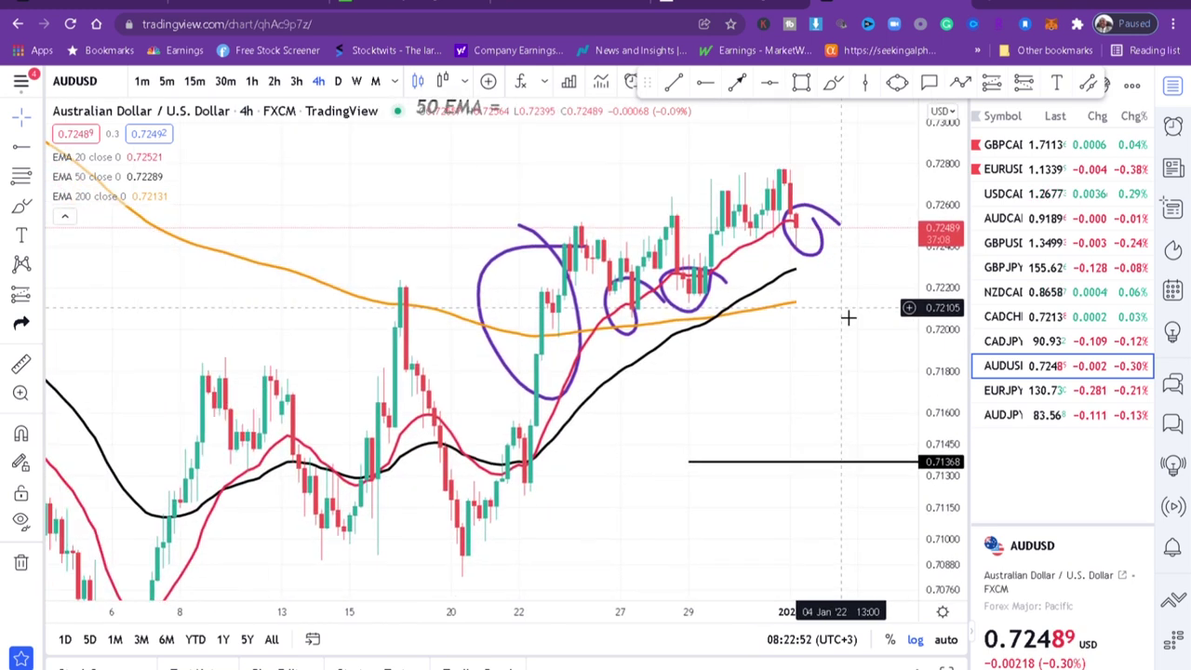
click(18, 565)
drag(266, 317, 554, 364)
drag(359, 296, 239, 247)
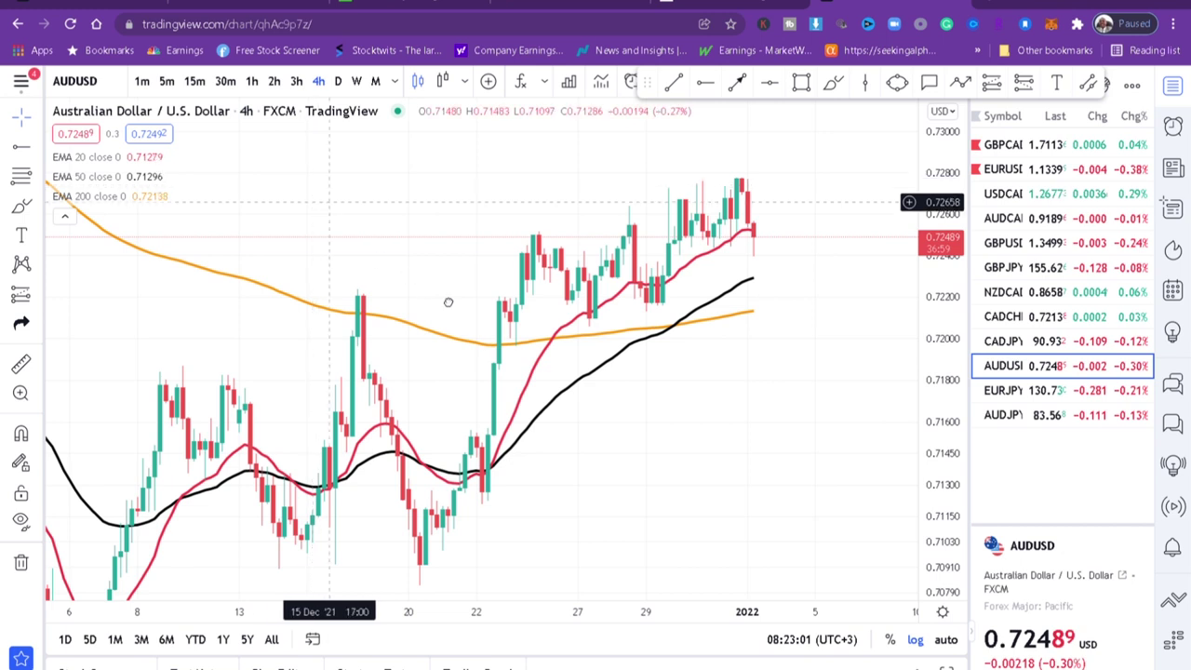
Examine how price and the 20, 50 and 200 EMAs cross in the history from December back to mid-September 2021.
drag(447, 300, 715, 441)
drag(399, 445, 628, 447)
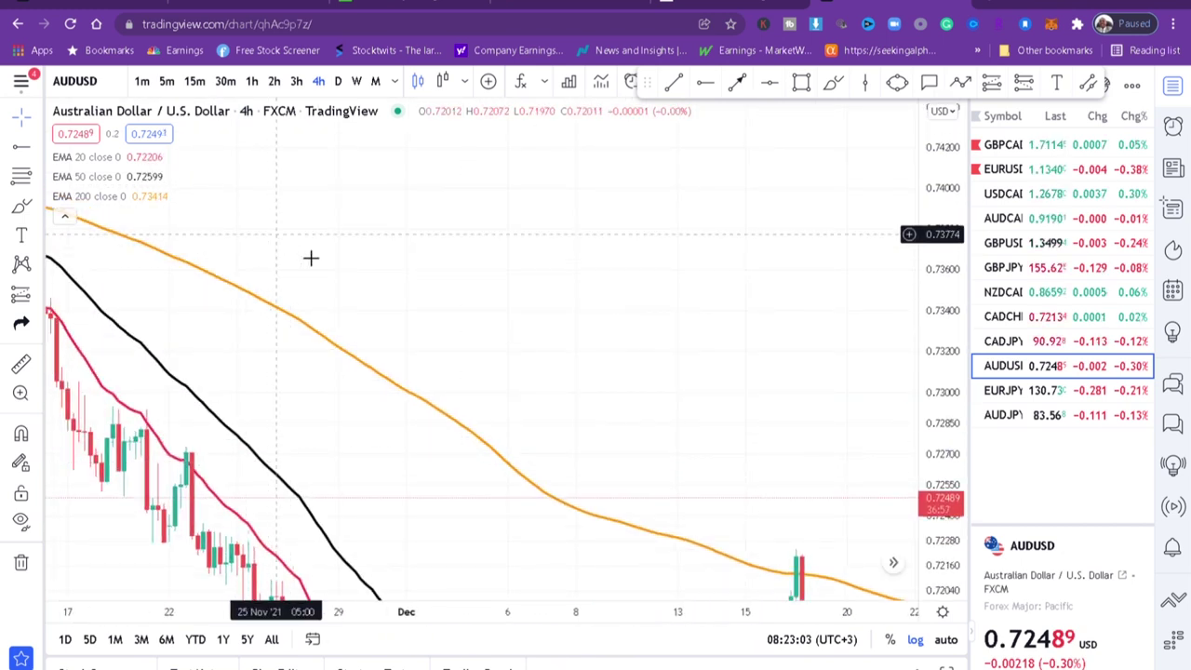
drag(310, 258, 769, 423)
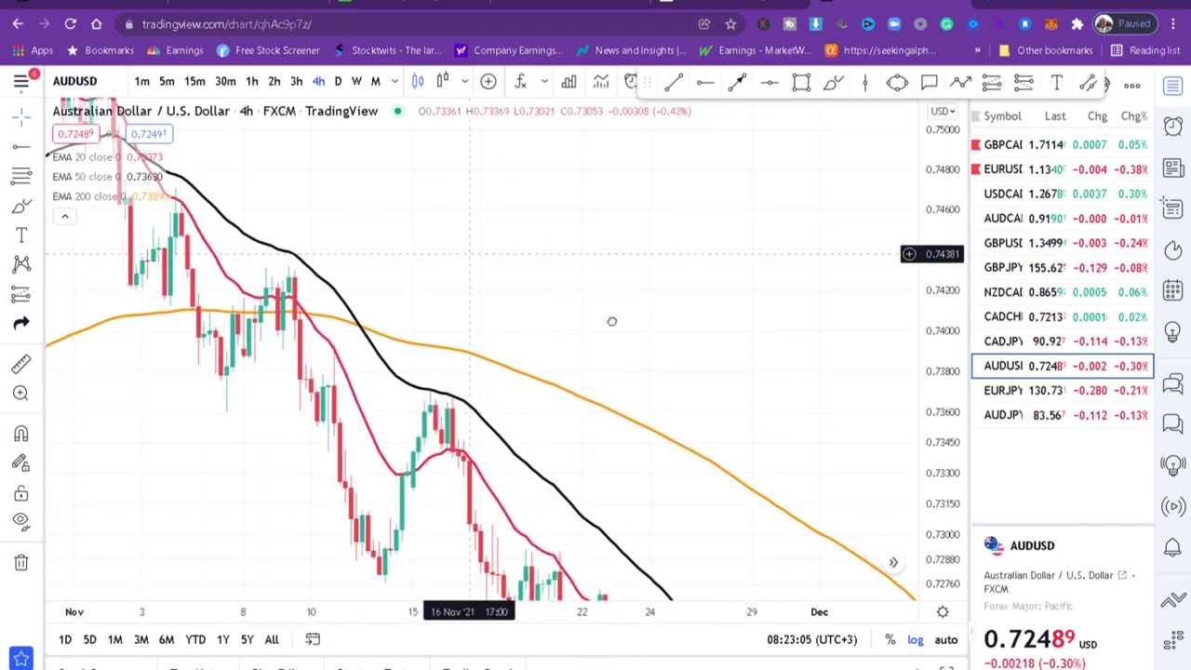
drag(596, 314, 727, 377)
drag(568, 378, 614, 404)
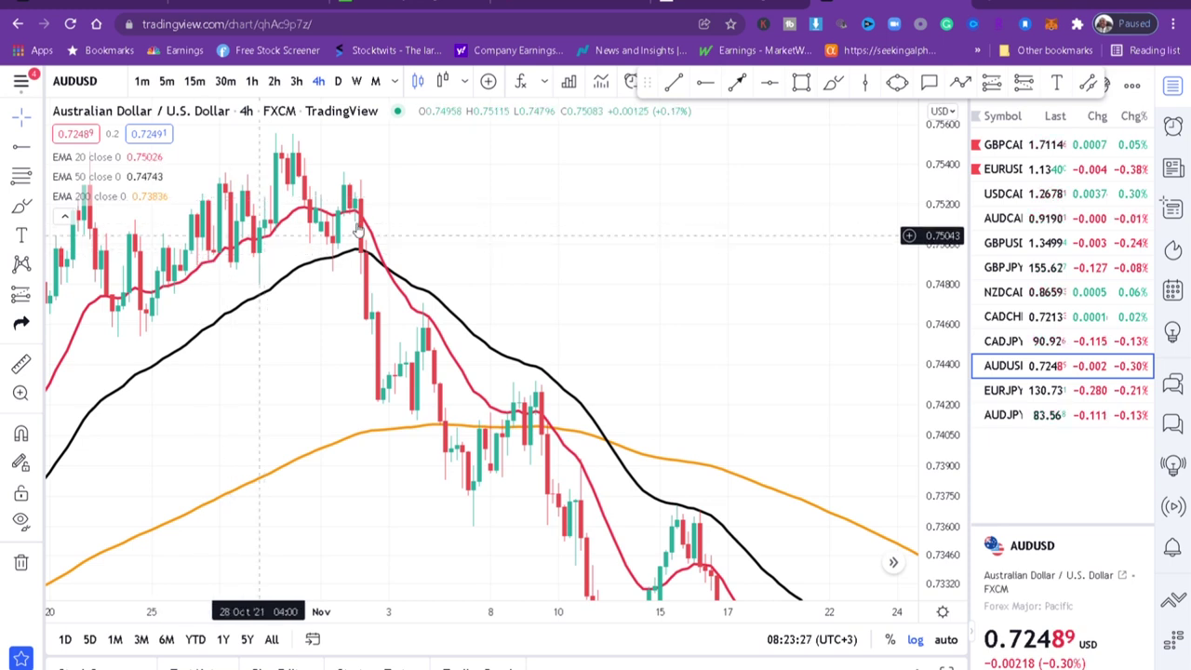
scroll(457, 237, down, 1)
scroll(457, 237, down, 4)
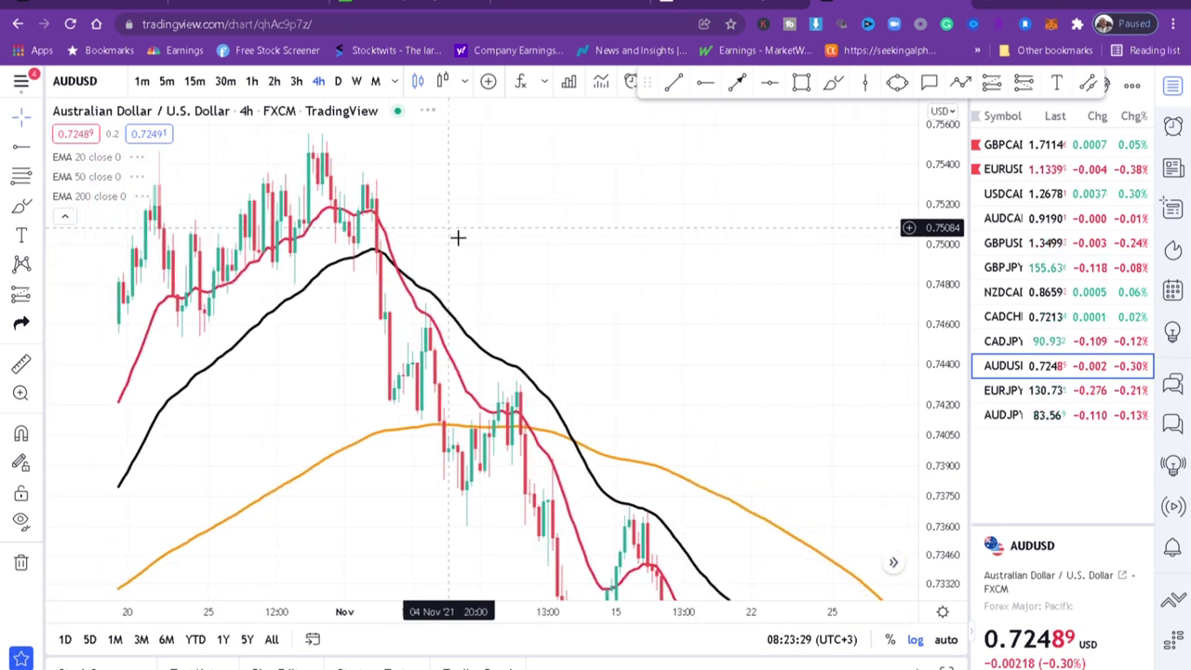
drag(349, 418, 766, 162)
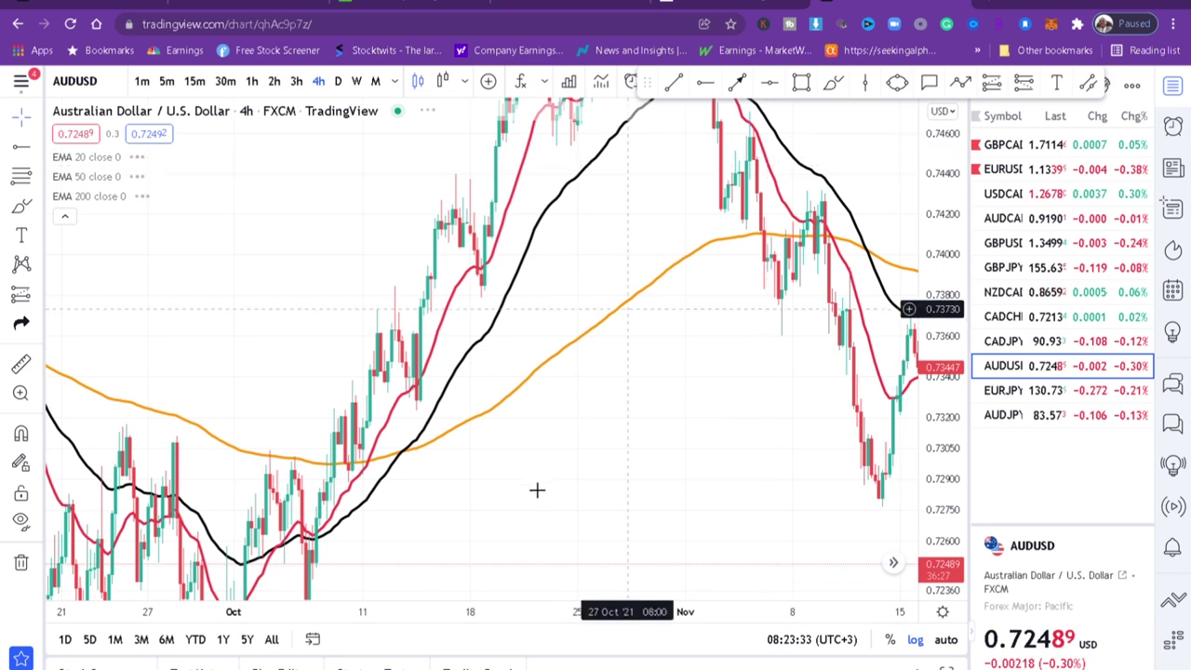
drag(526, 500, 658, 320)
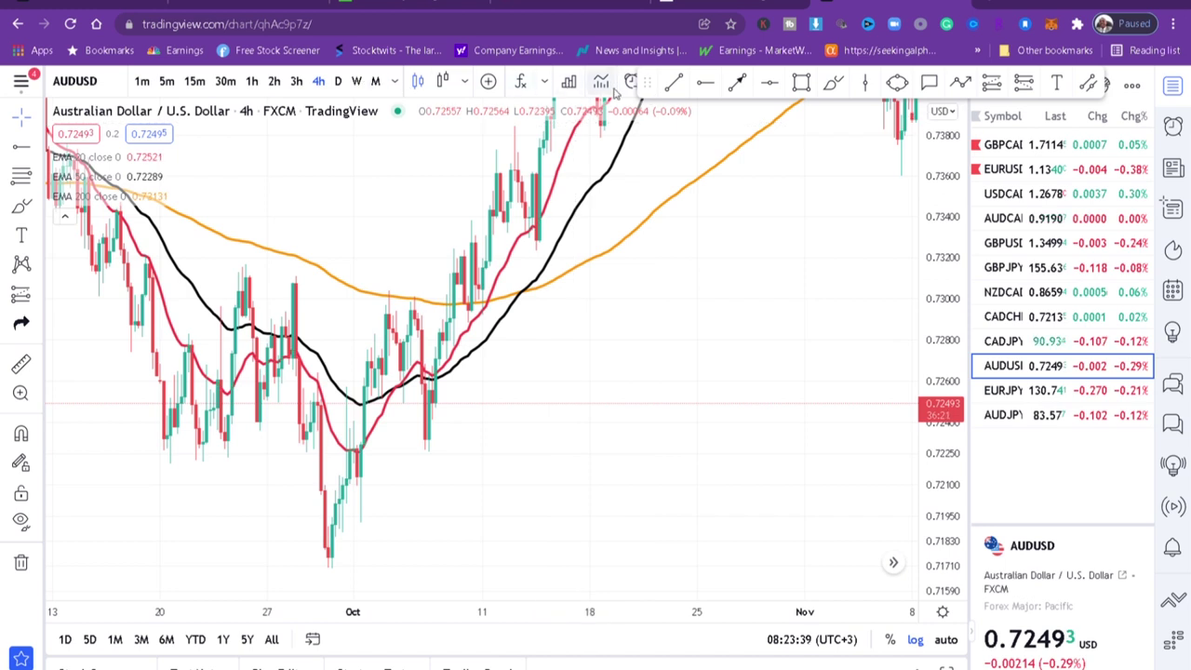
Start Bar Replay from around 30 Sep 2021, moving the floating drawing and replay controls out of the way.
drag(658, 87, 679, 126)
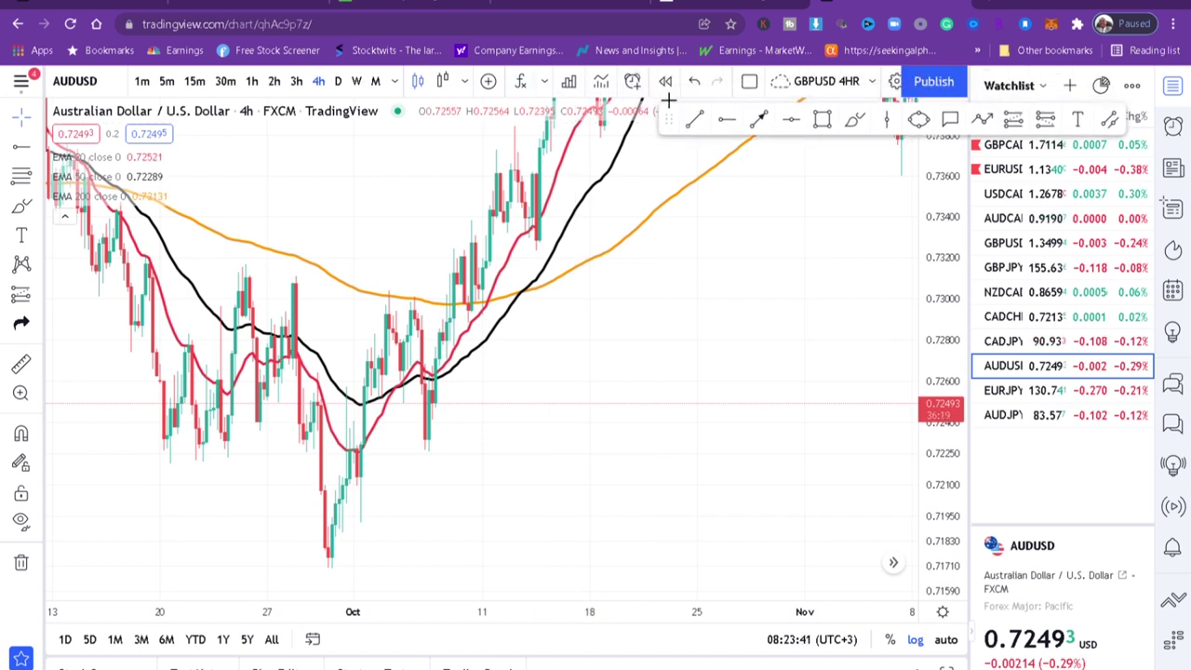
click(667, 84)
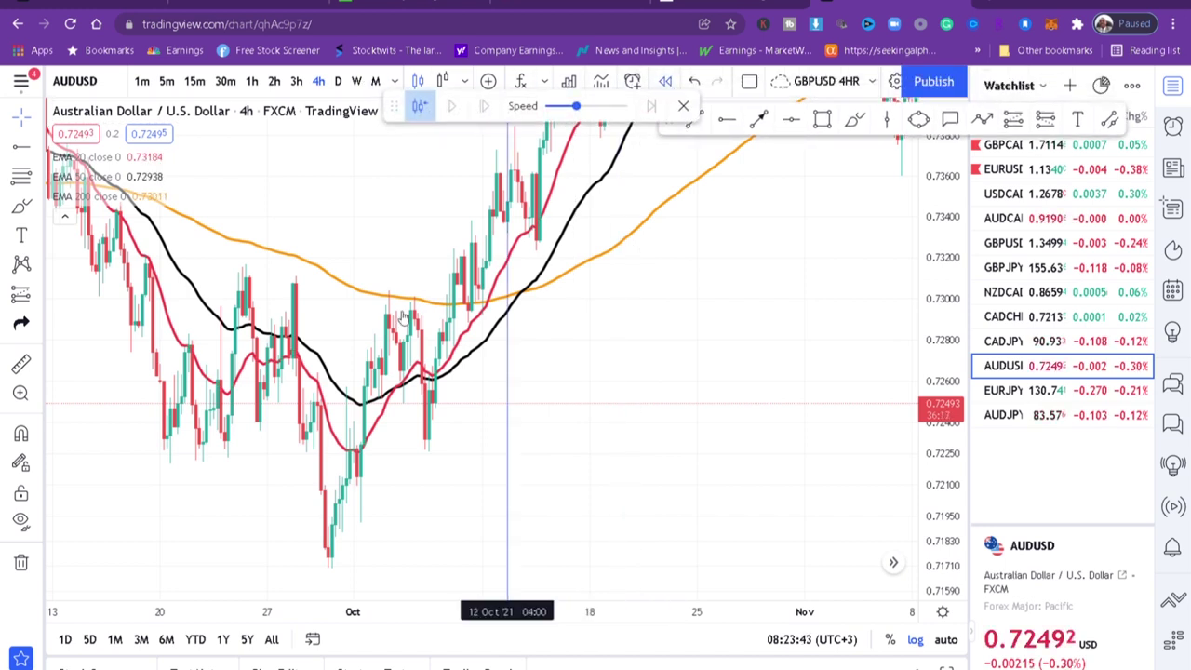
click(342, 377)
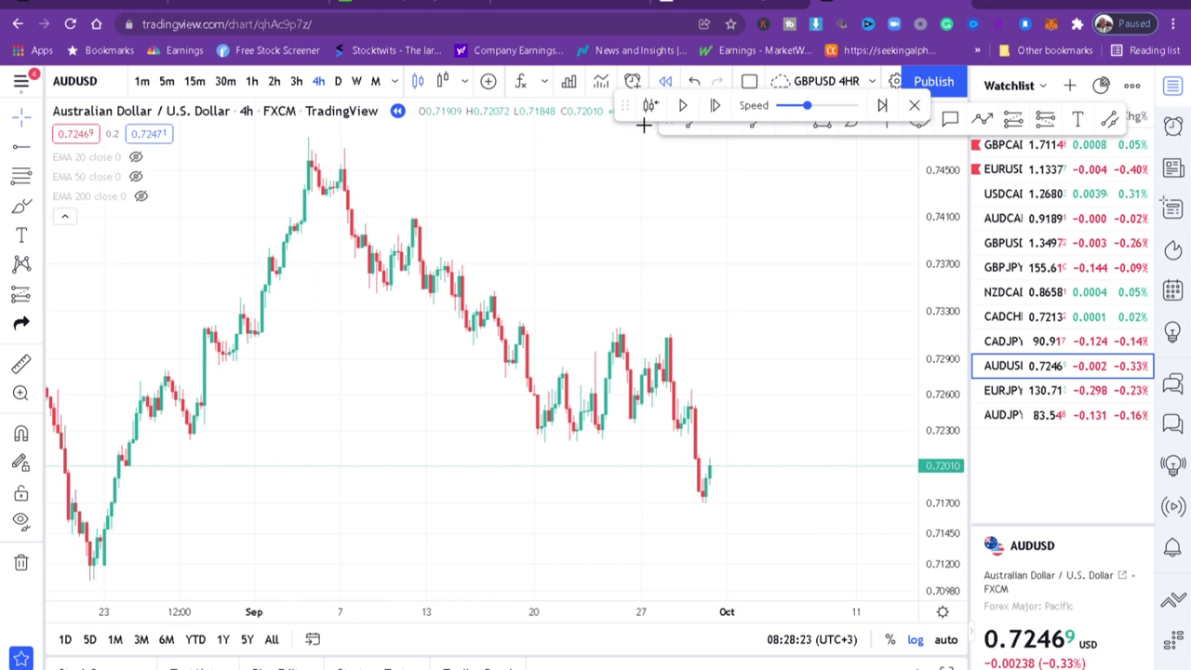
drag(641, 121, 333, 70)
Draw a thin rectangle beneath the price lows from 20 Aug to 7 Oct 2021, between about 0.7107 and 0.7115.
click(822, 119)
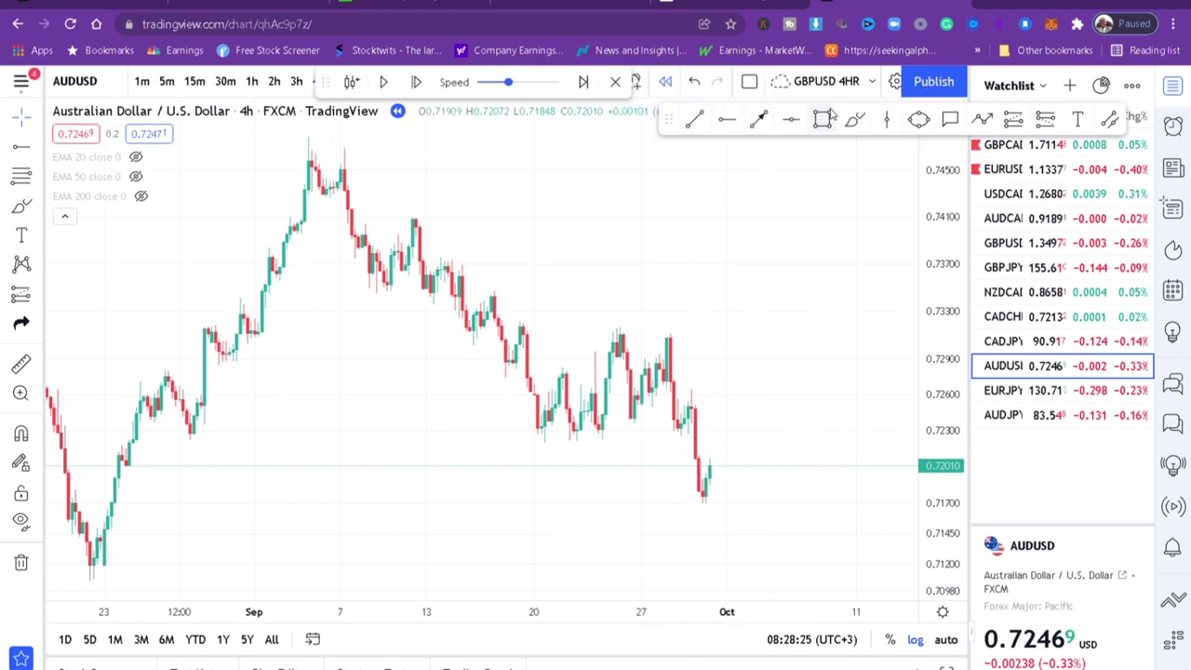
click(83, 567)
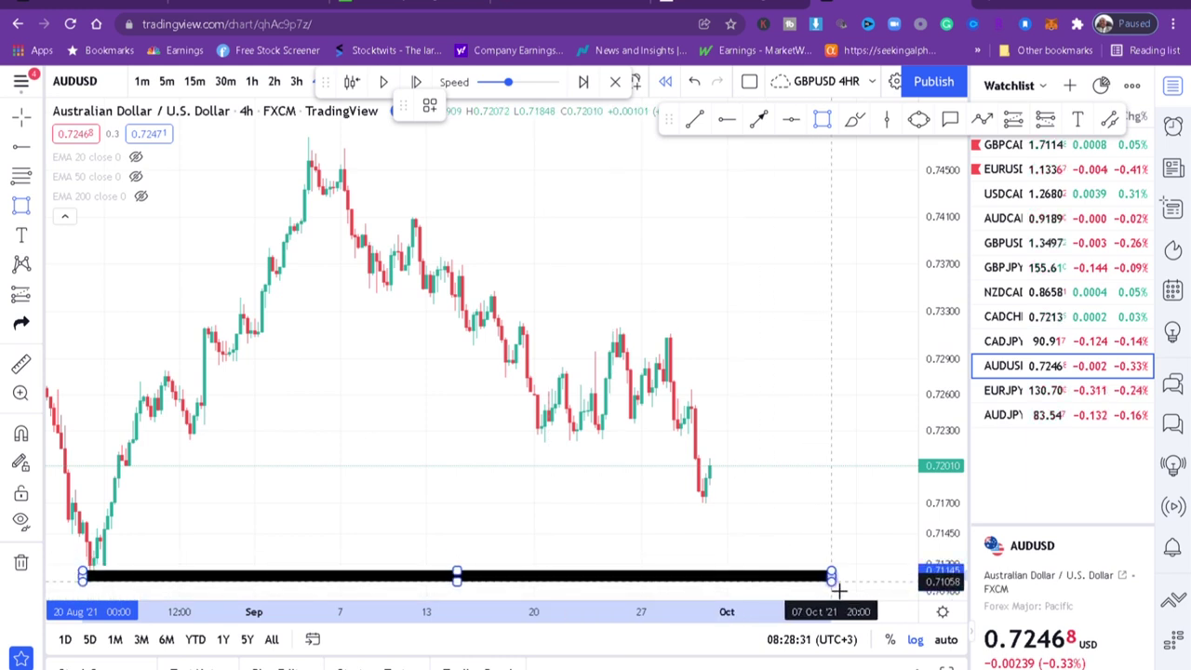
click(837, 585)
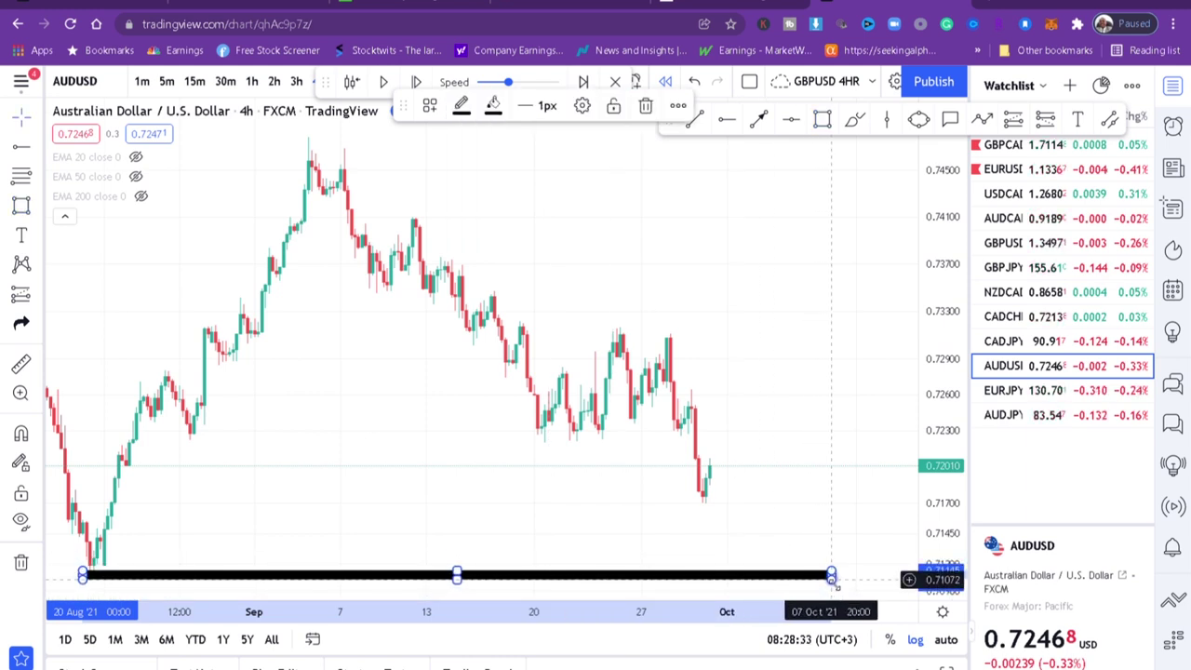
click(692, 372)
scroll(689, 373, right, 2)
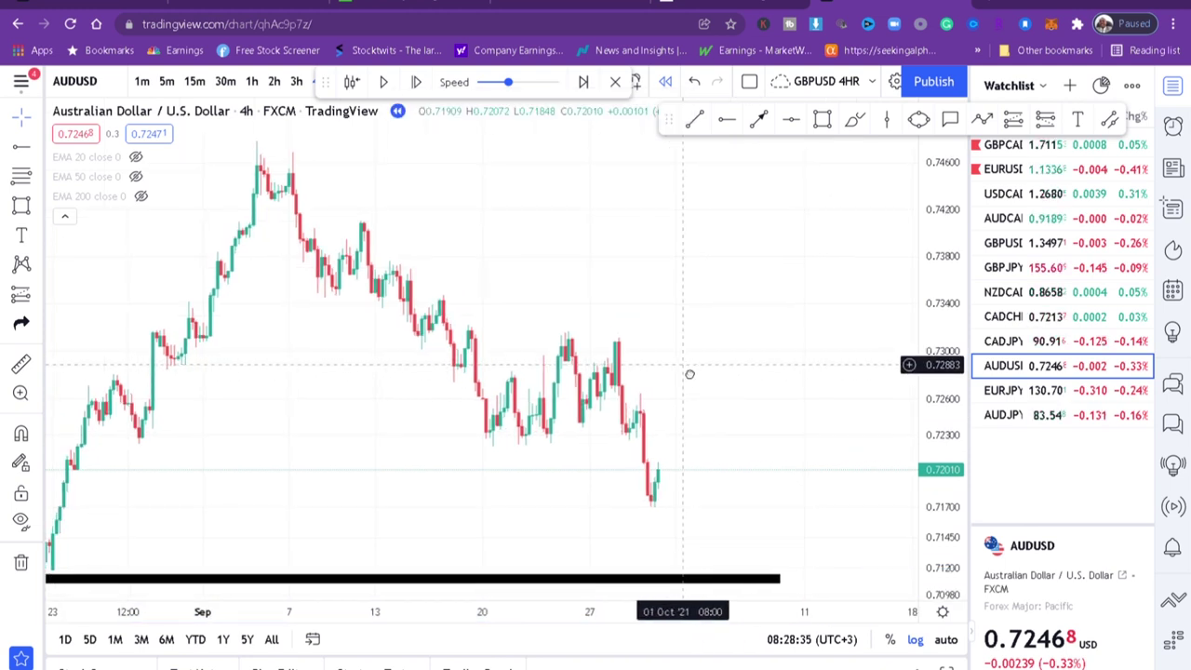
Show the 20 EMA and draw arrows pointing at the price highs above it around 10 Sep and 24 Sep 2021.
click(136, 158)
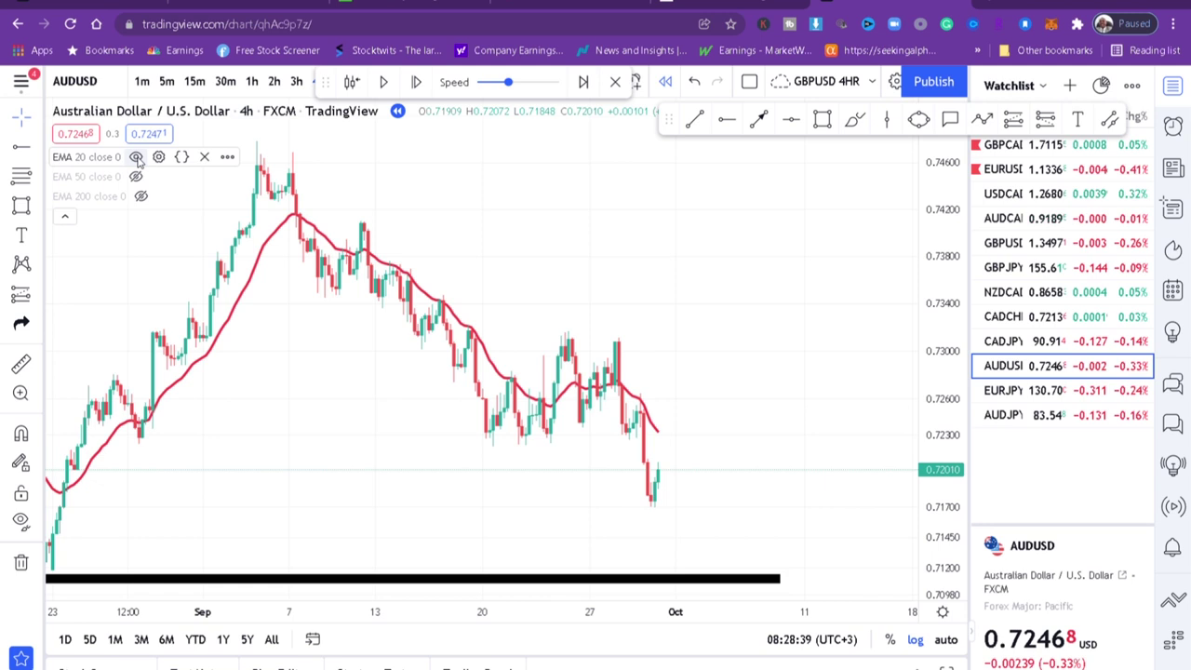
scroll(544, 376, up, 3)
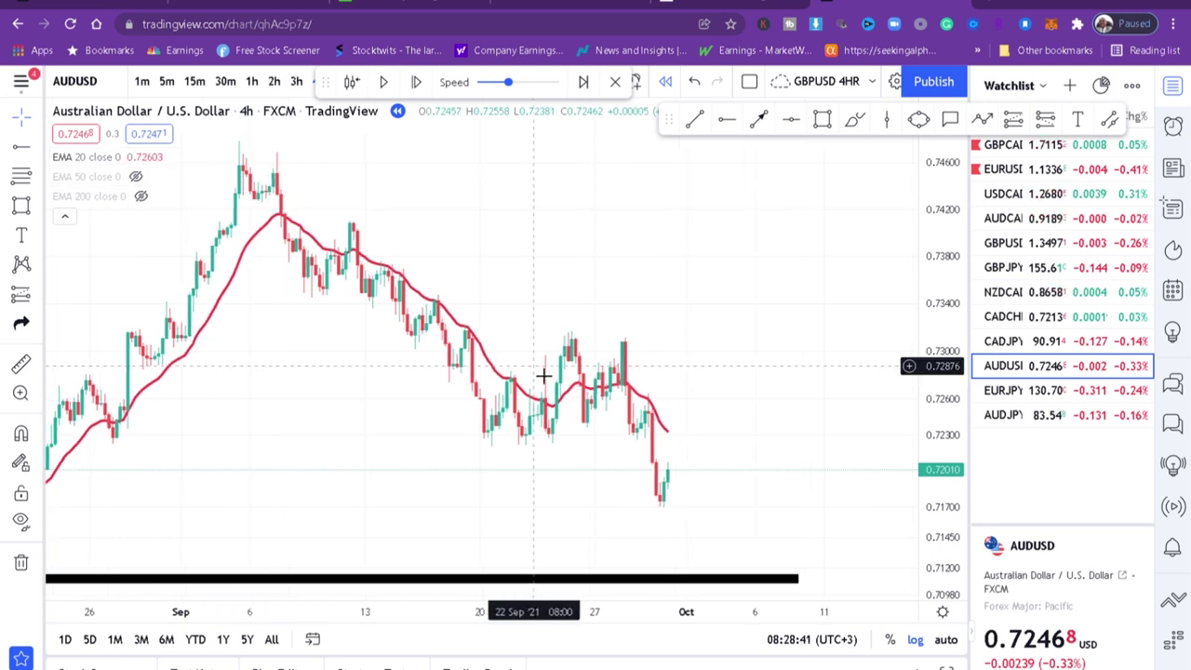
click(759, 120)
click(426, 180)
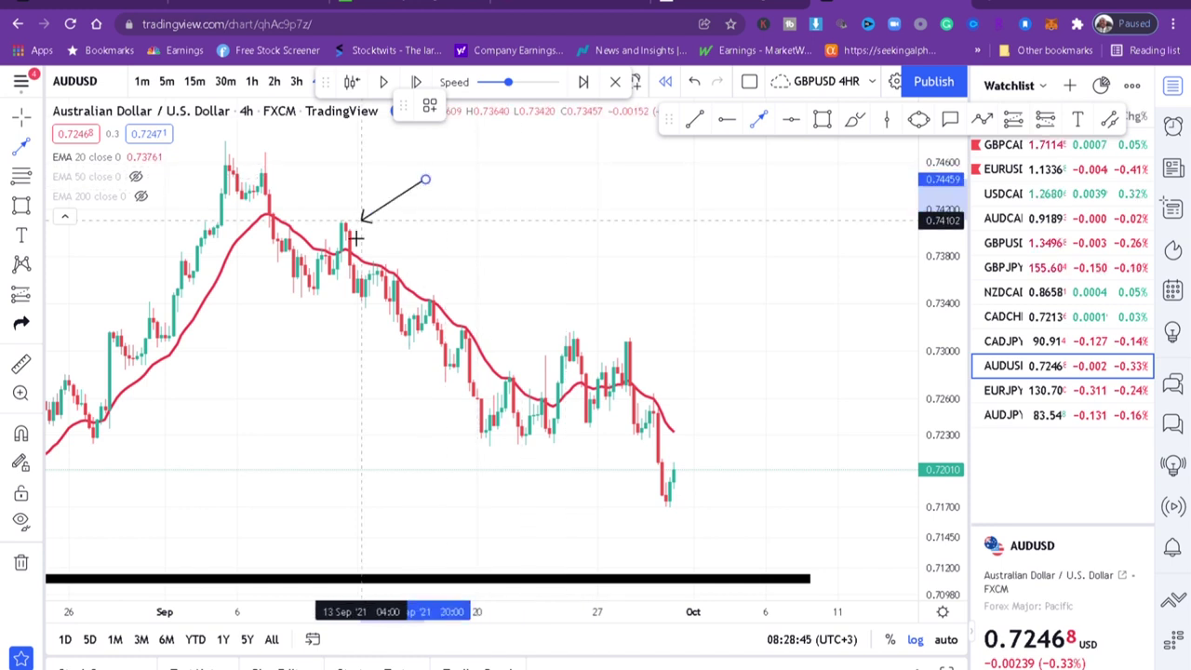
click(348, 229)
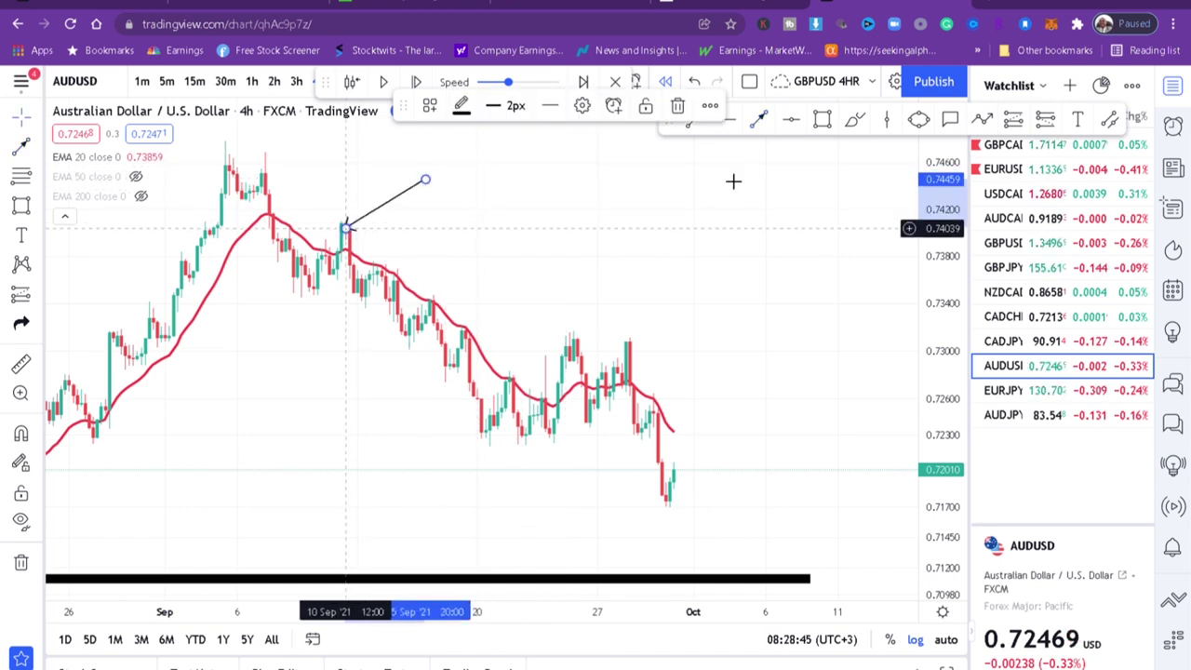
click(758, 120)
click(594, 284)
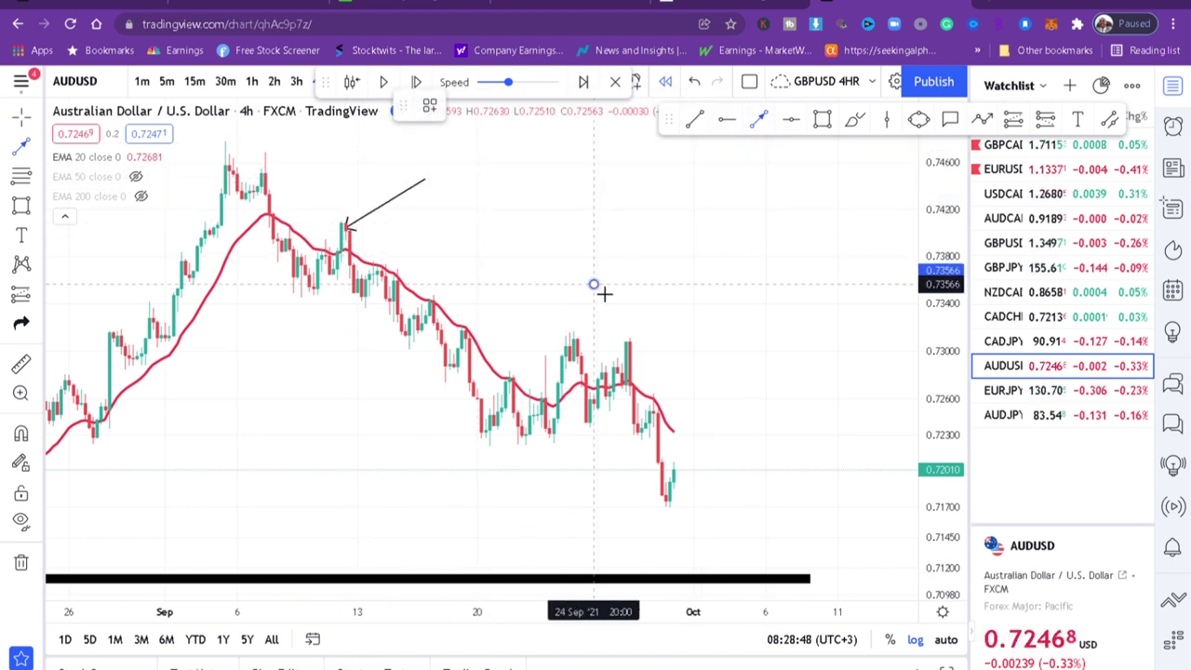
click(574, 337)
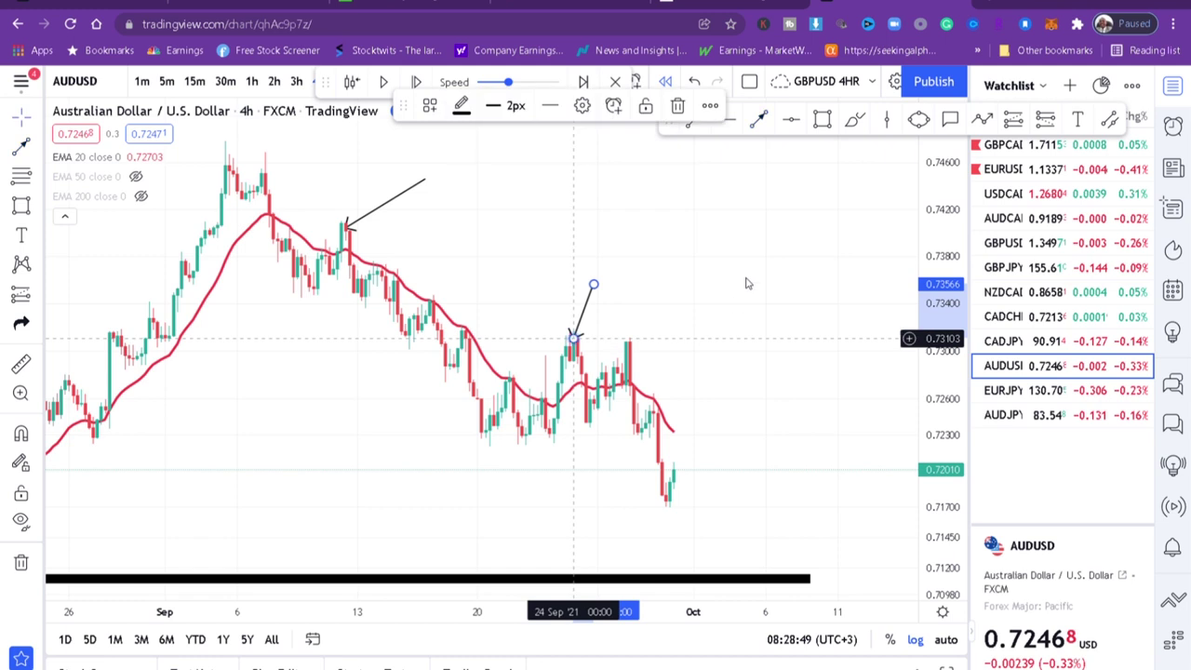
Draw an arrow pointing at the price high above the 20 EMA around 28 Sep 2021, ending at about 0.7302.
click(759, 120)
click(678, 274)
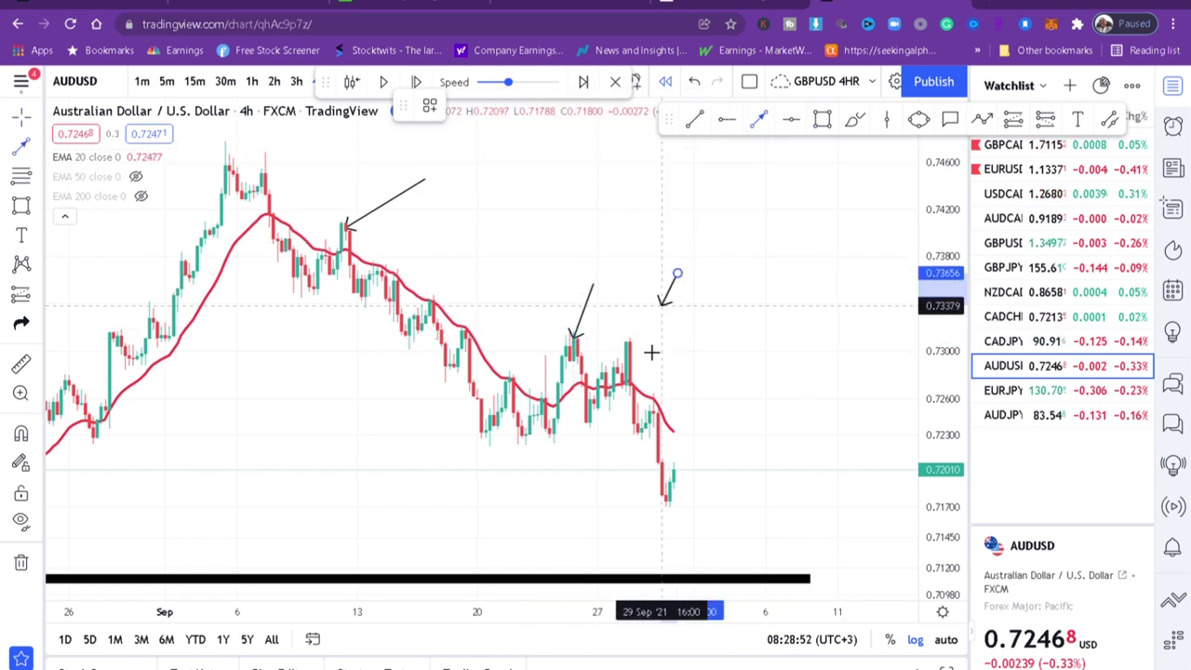
click(637, 348)
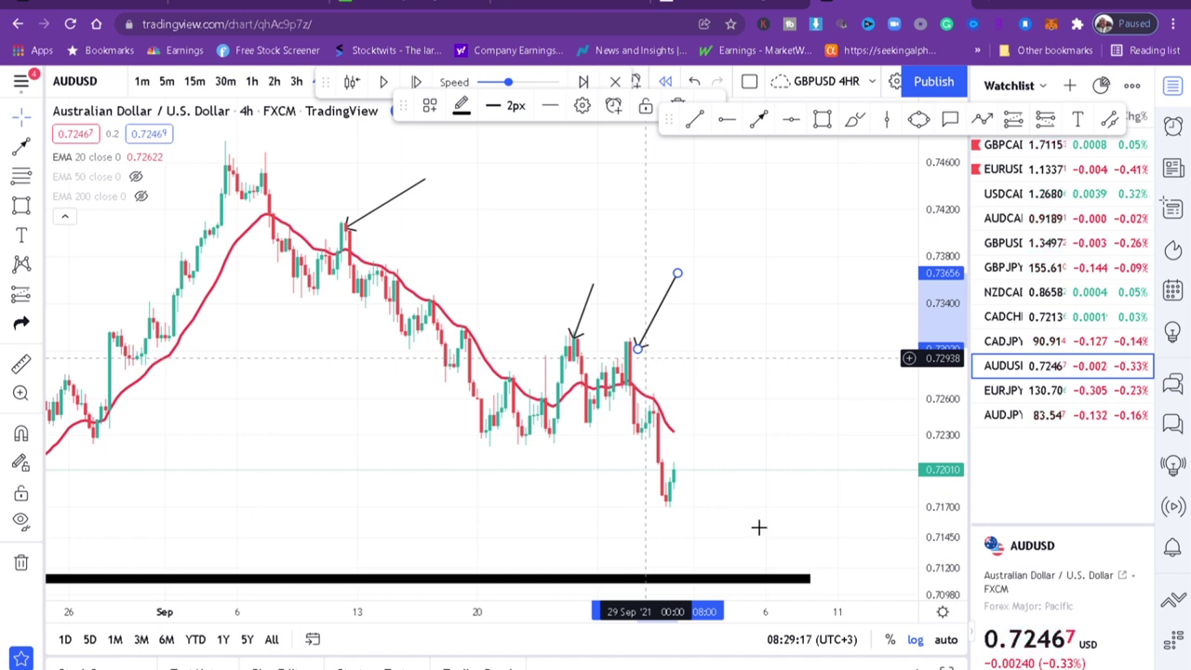
Compare the 50 EMA with the 20 EMA by showing them together and the 50 alone, leaving just the 20 EMA.
scroll(750, 466, up, 1)
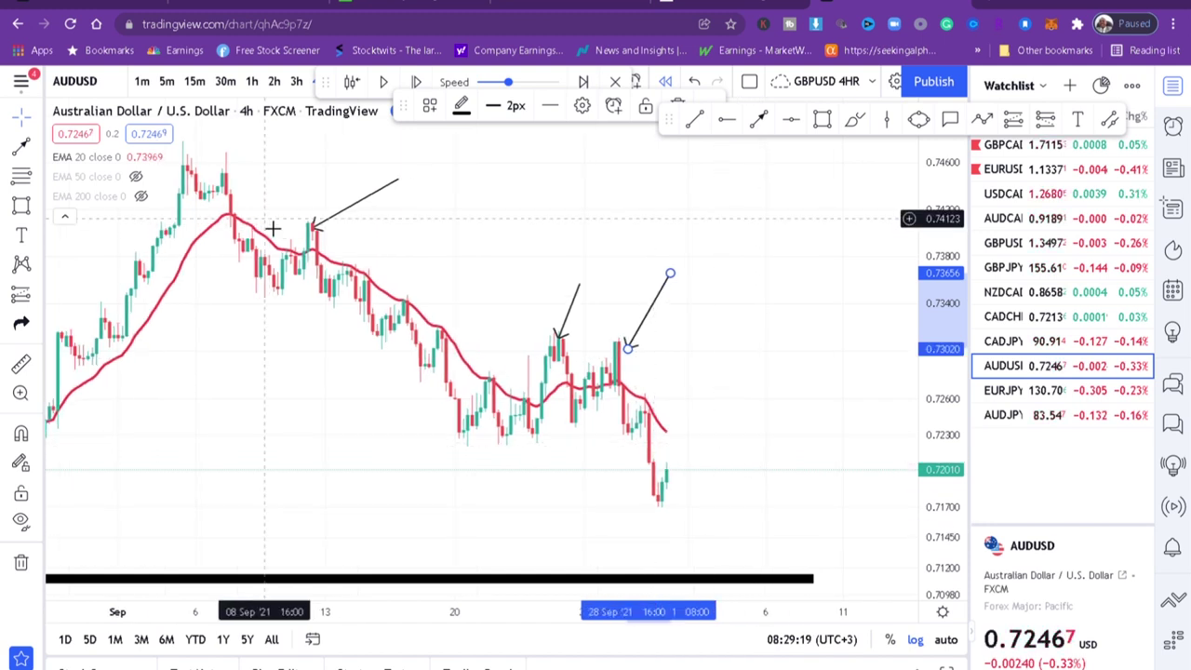
click(135, 178)
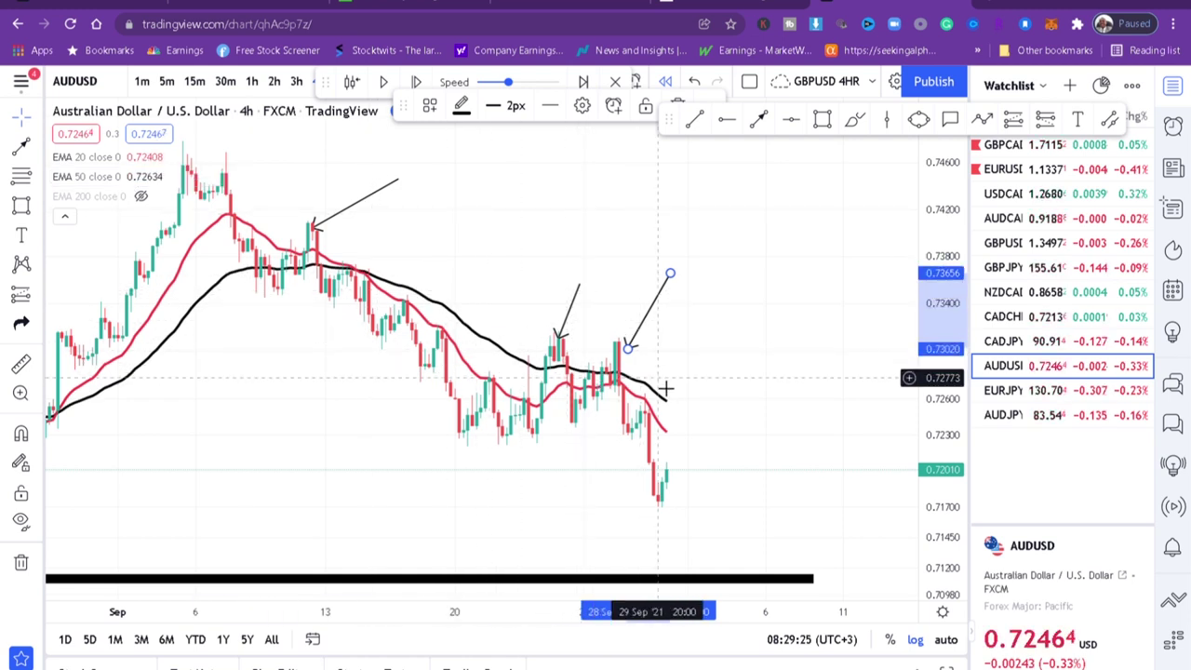
scroll(664, 389, up, 3)
scroll(665, 389, up, 3)
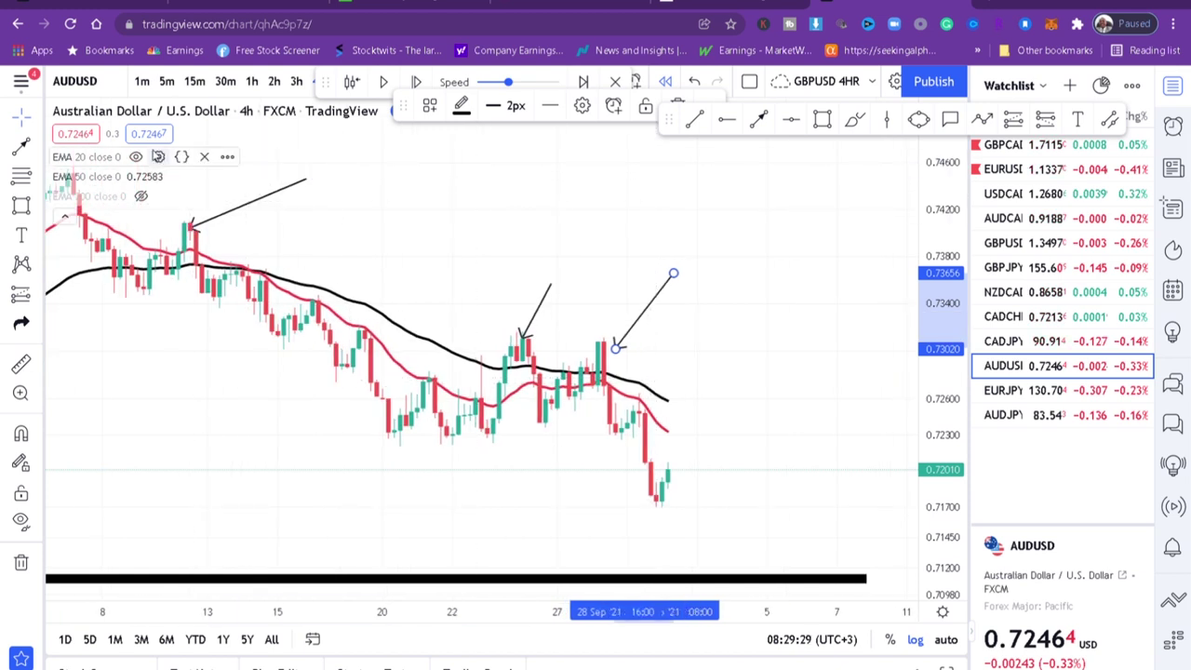
click(137, 157)
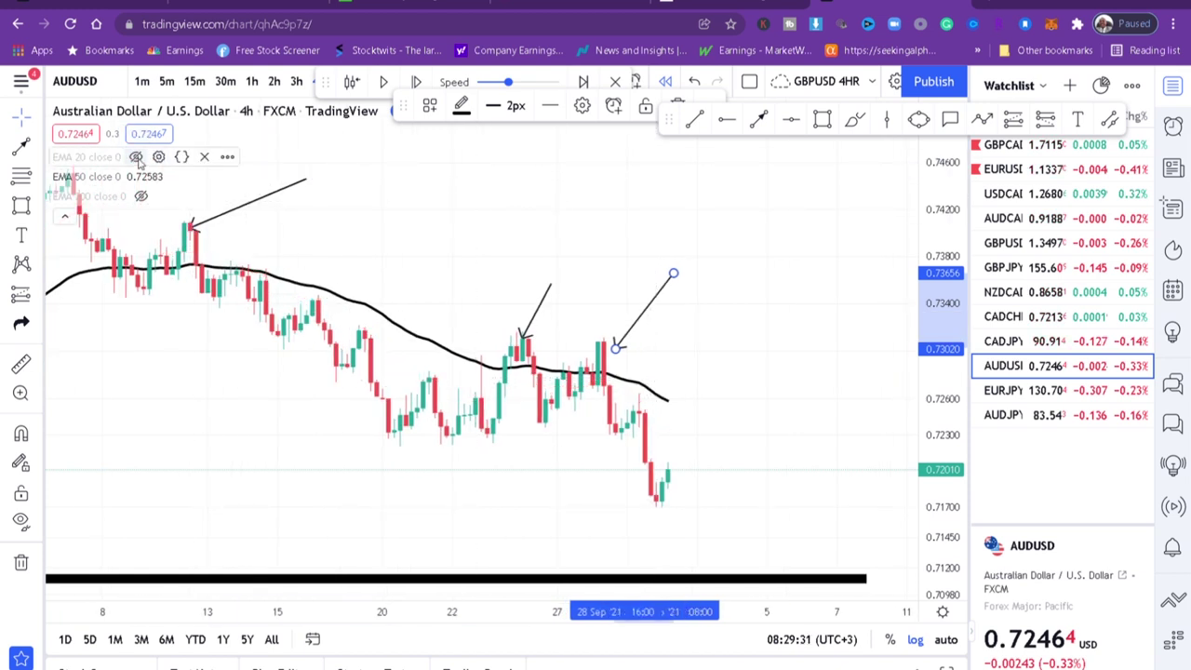
click(136, 177)
click(136, 156)
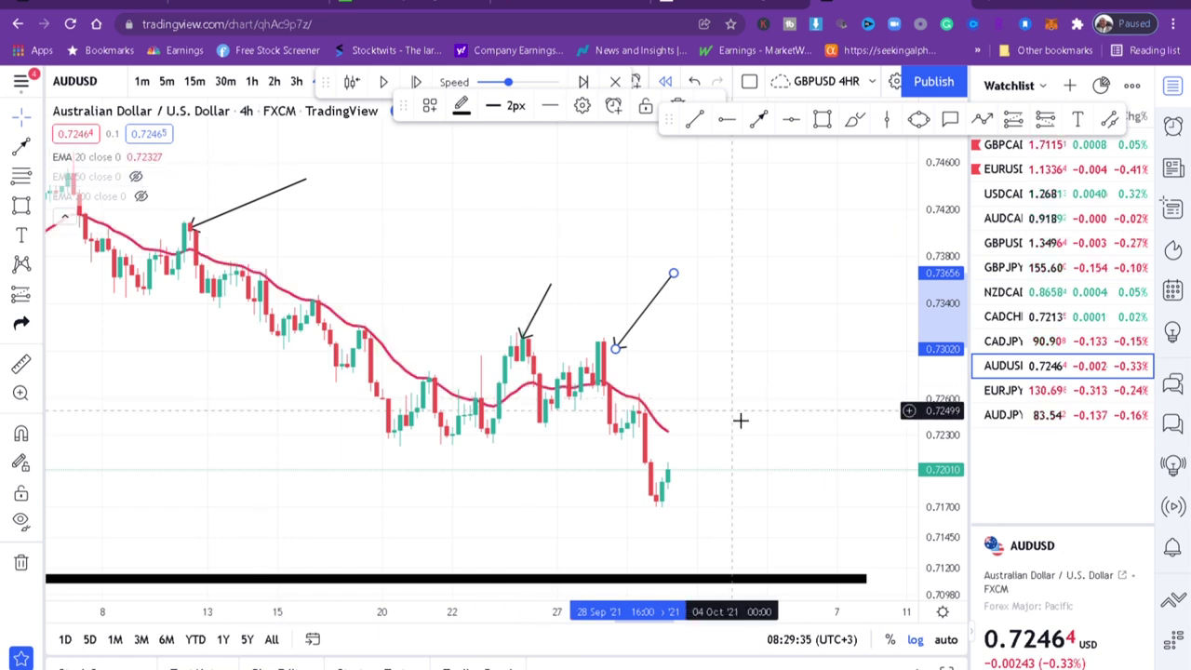
Play the bar replay forward to 1 Oct 2021, where price has risen above the 20 EMA, and pause it.
scroll(739, 420, up, 2)
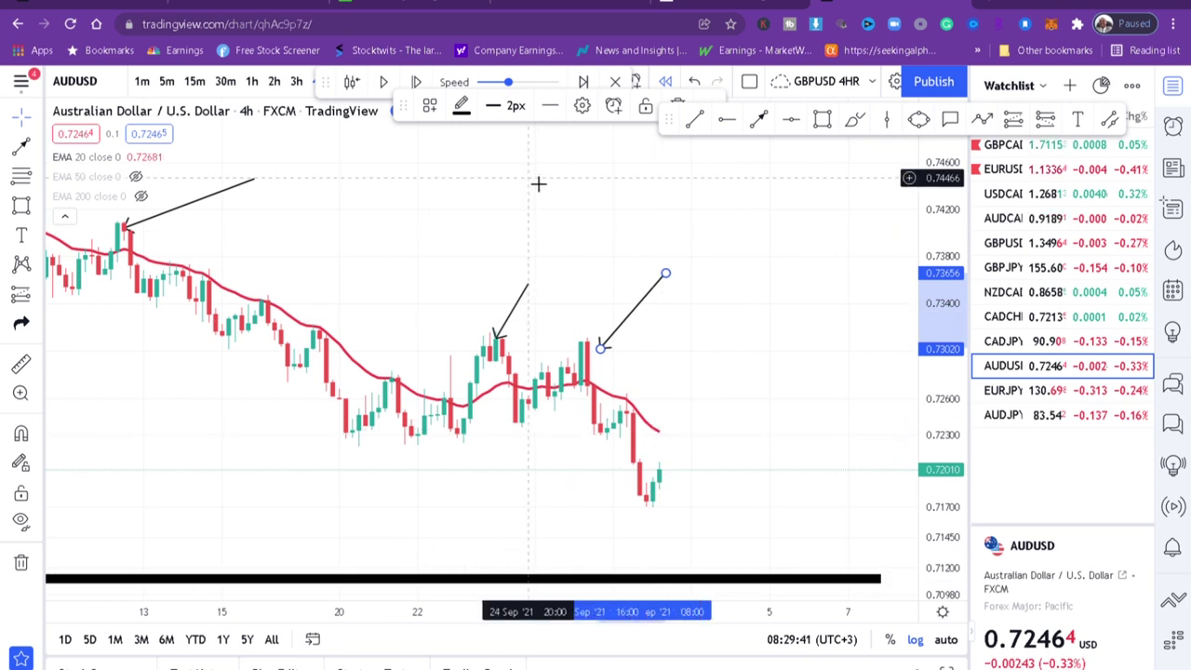
click(389, 89)
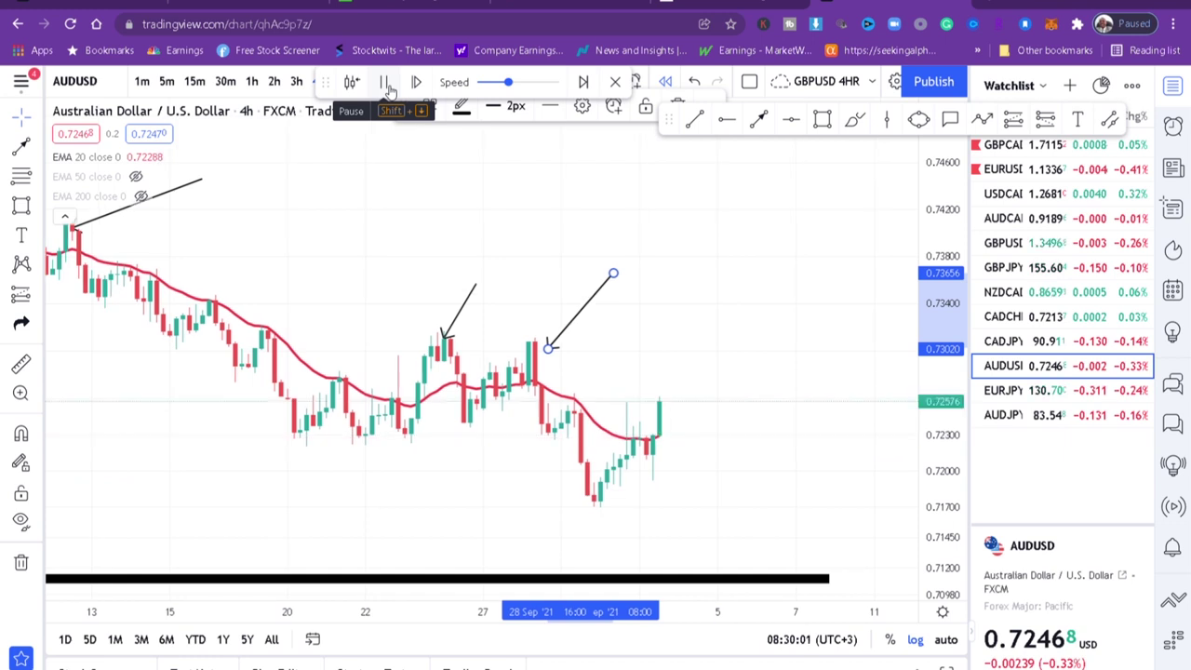
click(385, 83)
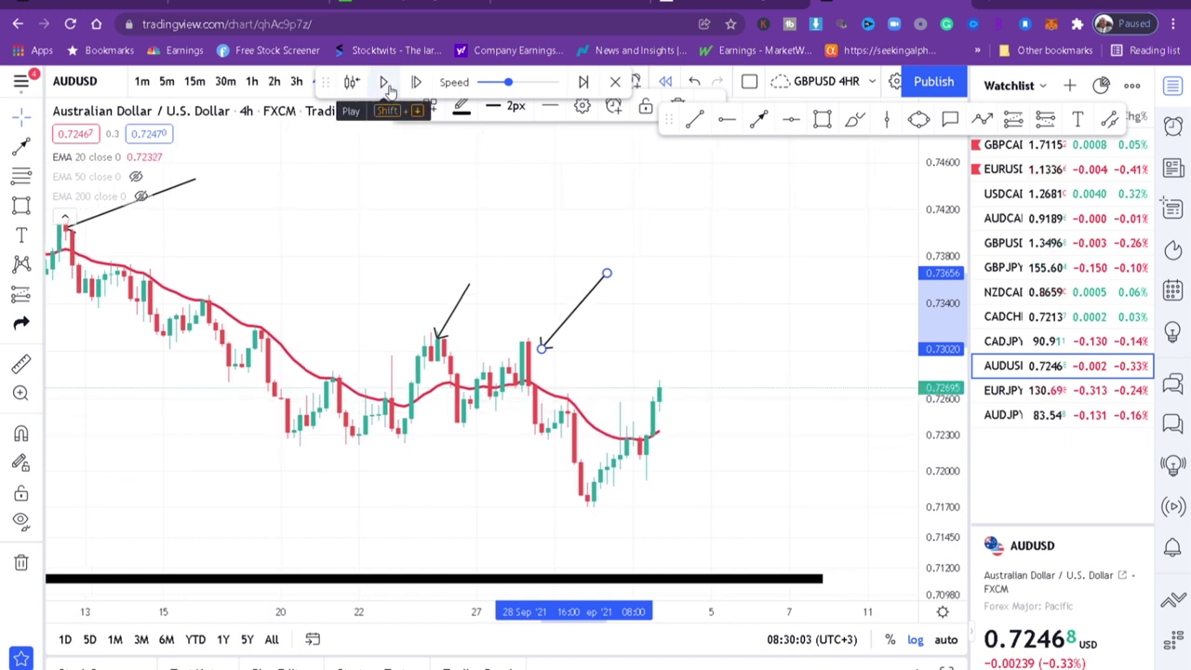
scroll(726, 455, up, 2)
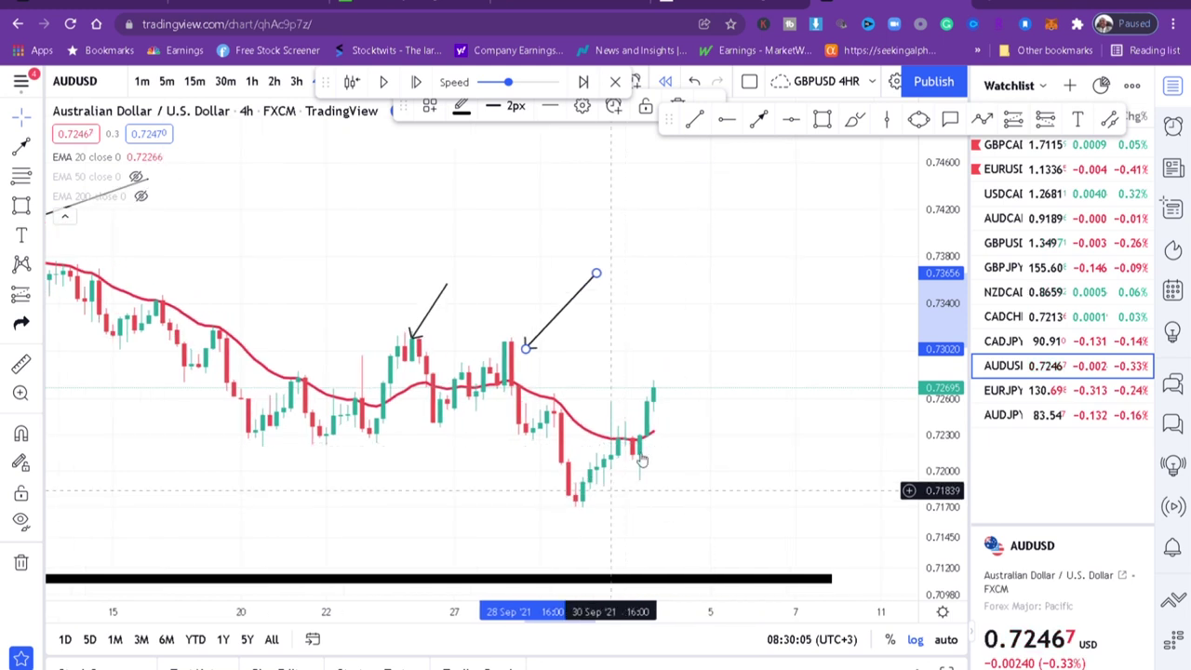
Draw an arrow from about 0.7332 down to the latest rising candles on 1 Oct 2021, ending at about 0.7249.
click(759, 119)
click(682, 313)
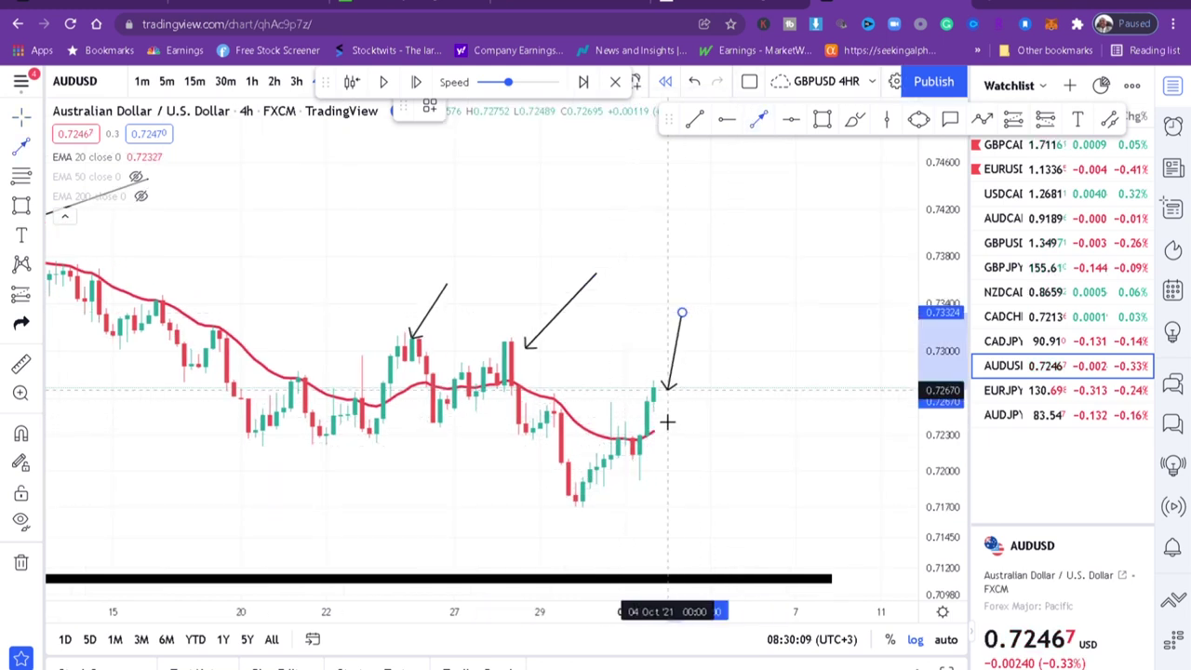
click(654, 412)
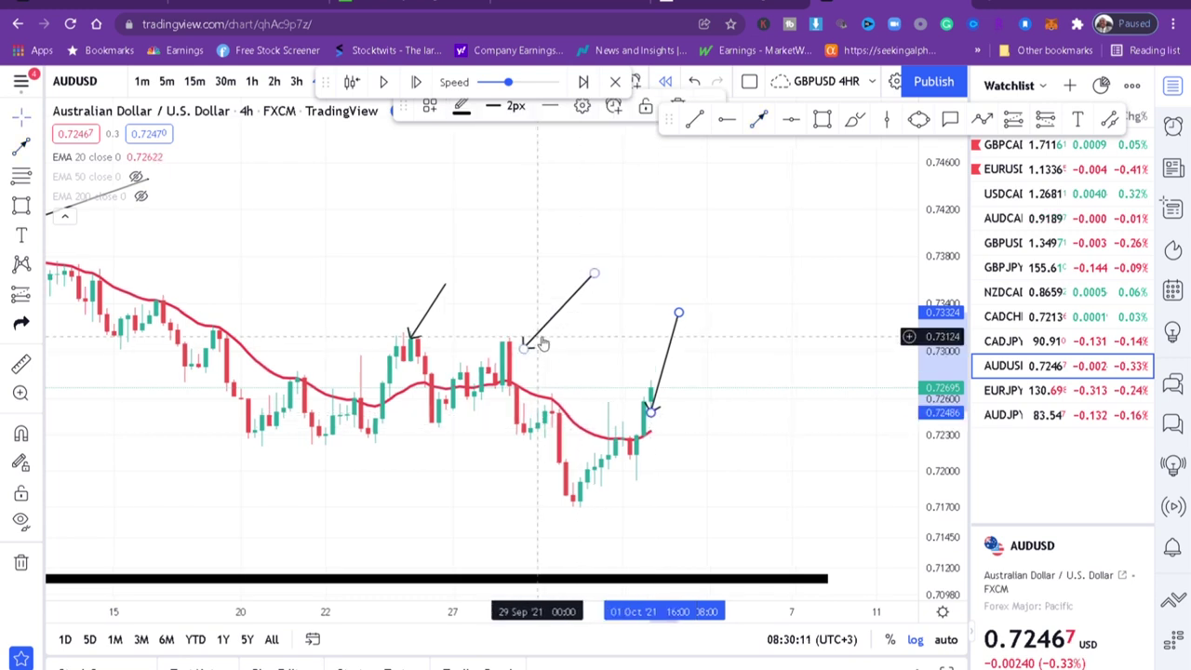
Show the 50 EMA and move the newest arrow's tip onto it around 29 Sep 2021 at about 0.7275.
scroll(542, 345, down, 3)
scroll(543, 345, down, 2)
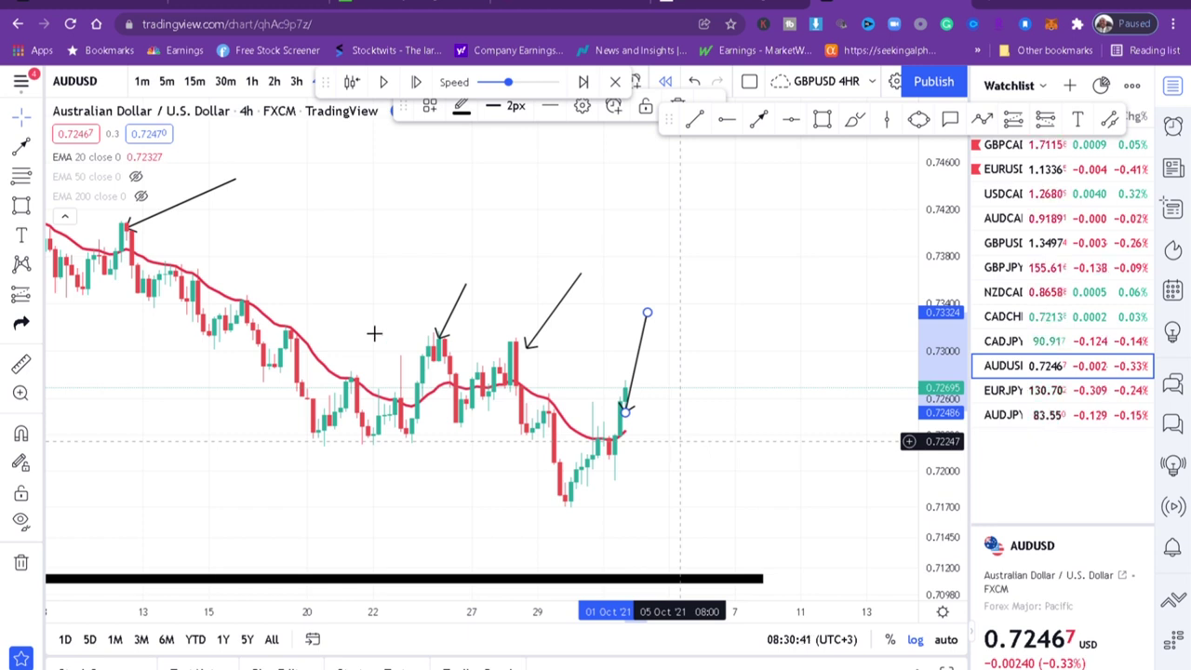
mouse_move(137, 177)
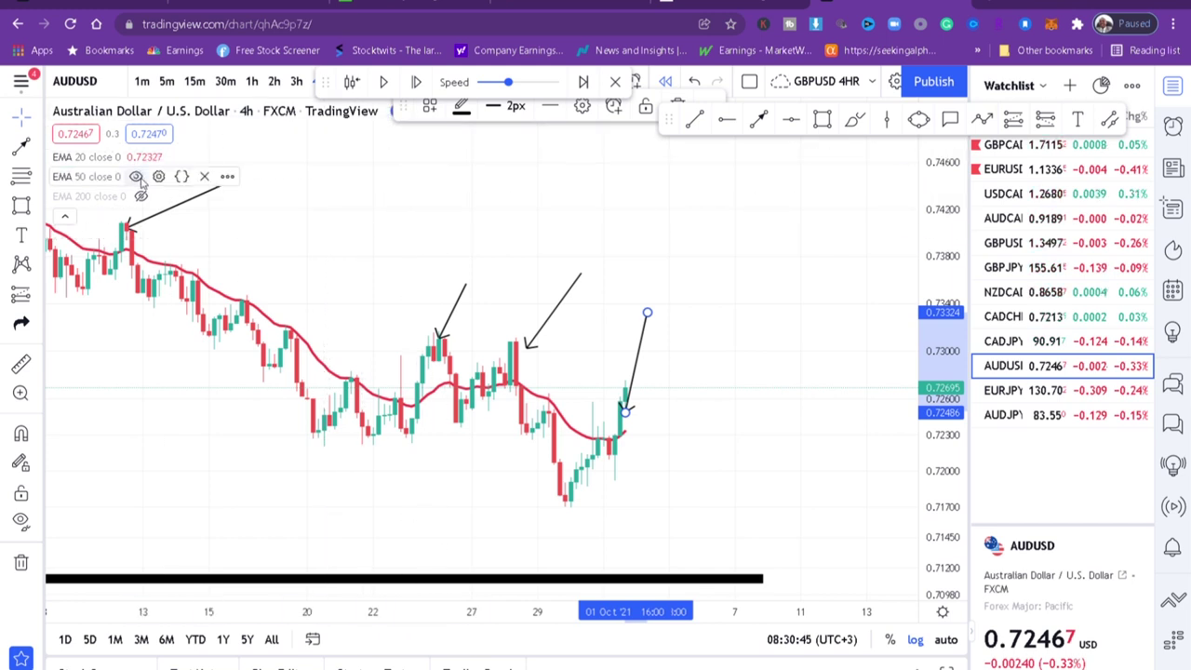
click(139, 179)
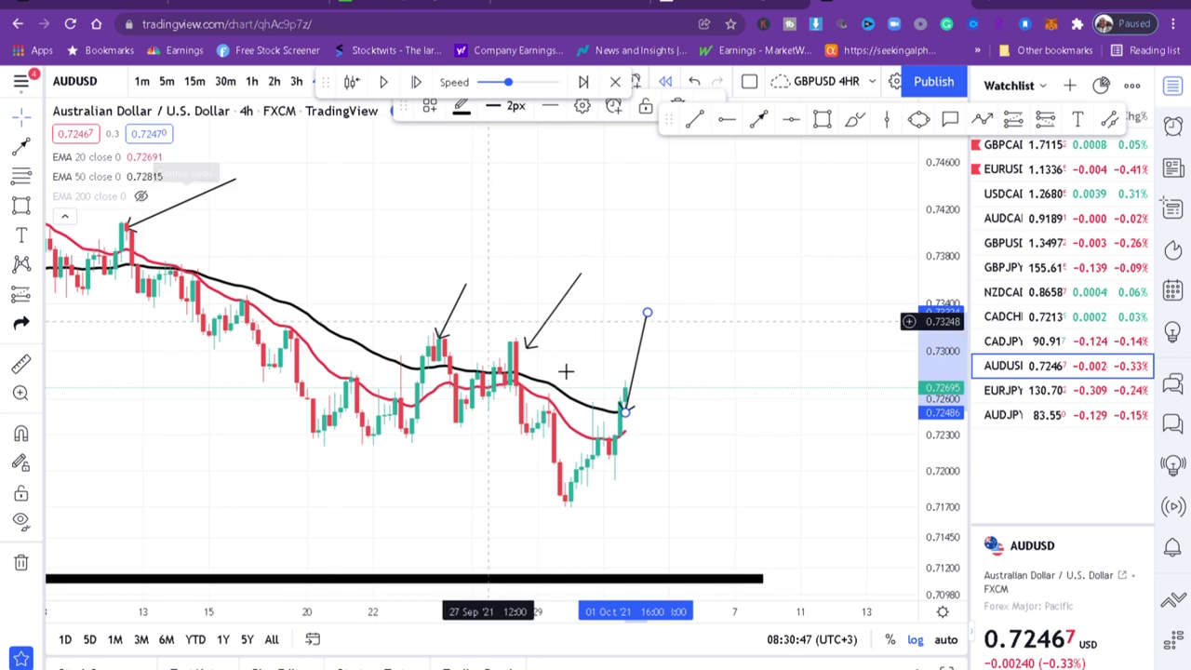
drag(628, 416, 555, 382)
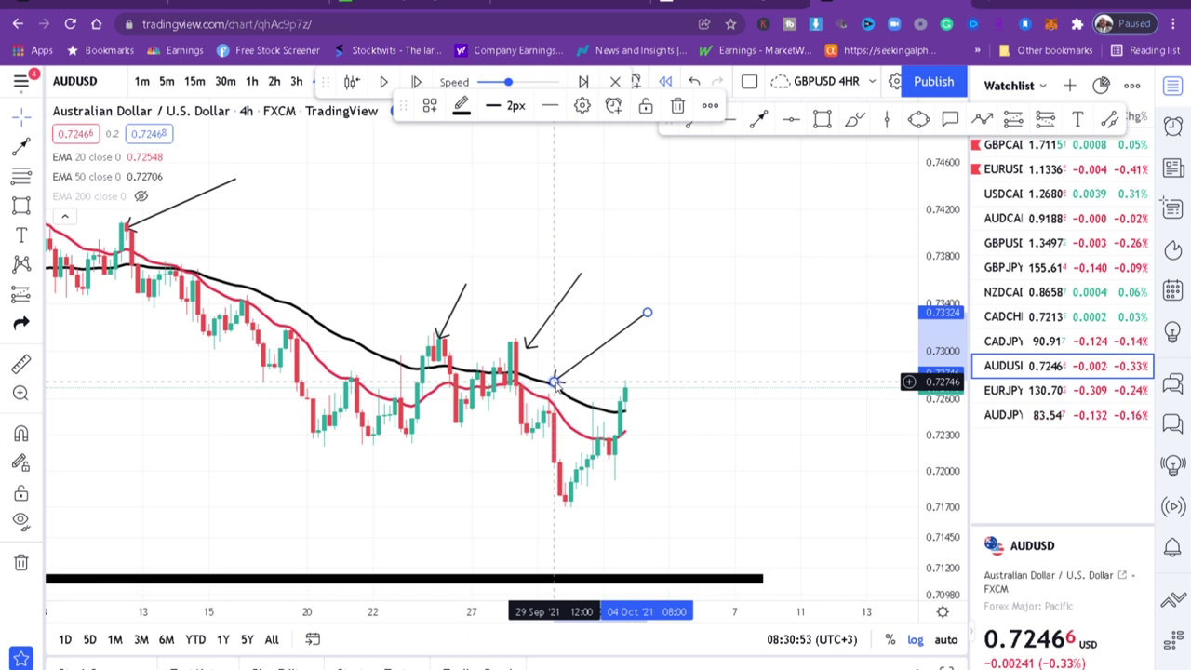
Show the 200 EMA and examine how September's annotated price highs sit relative to all three averages.
drag(340, 300, 498, 363)
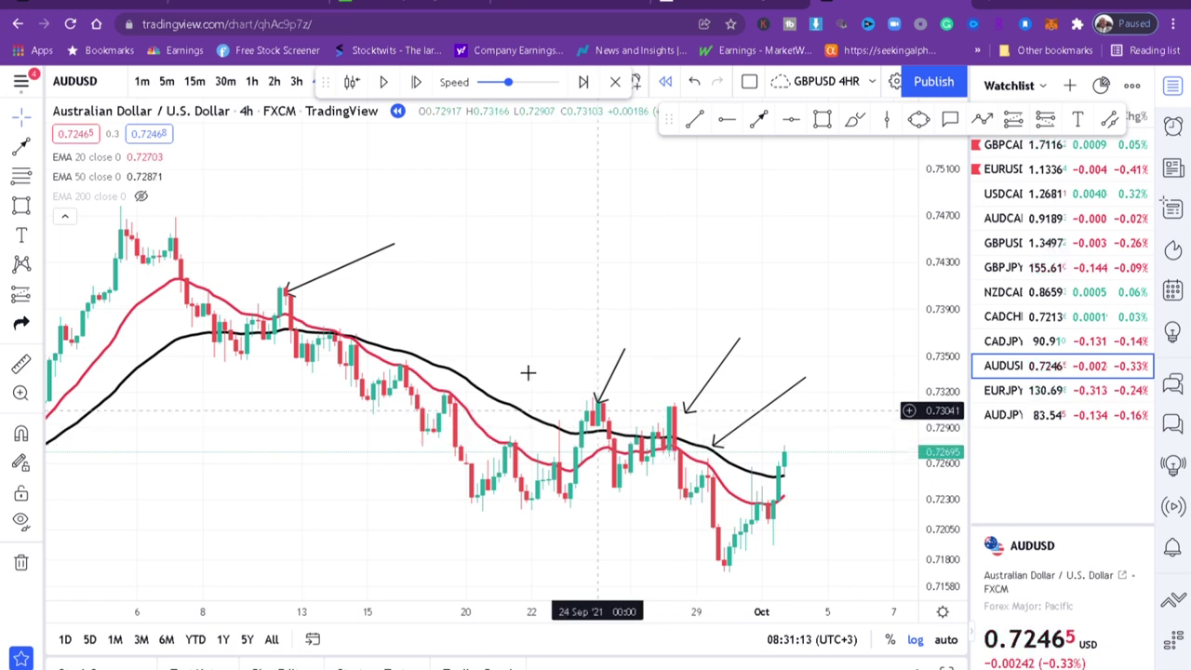
mouse_move(142, 198)
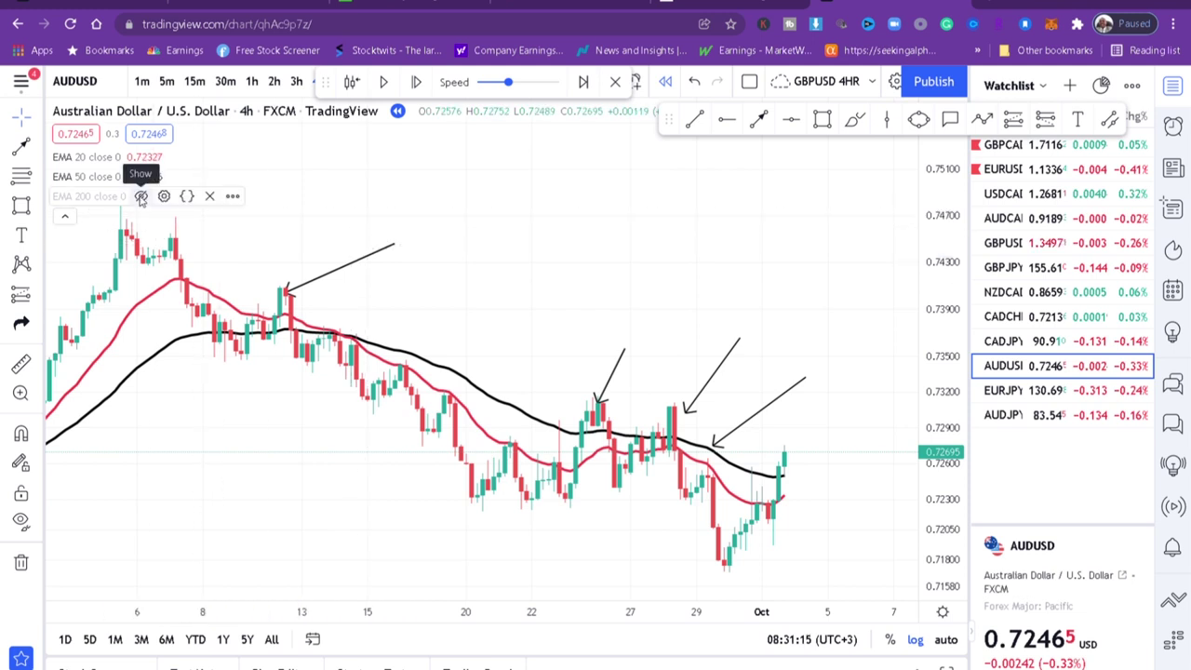
click(141, 196)
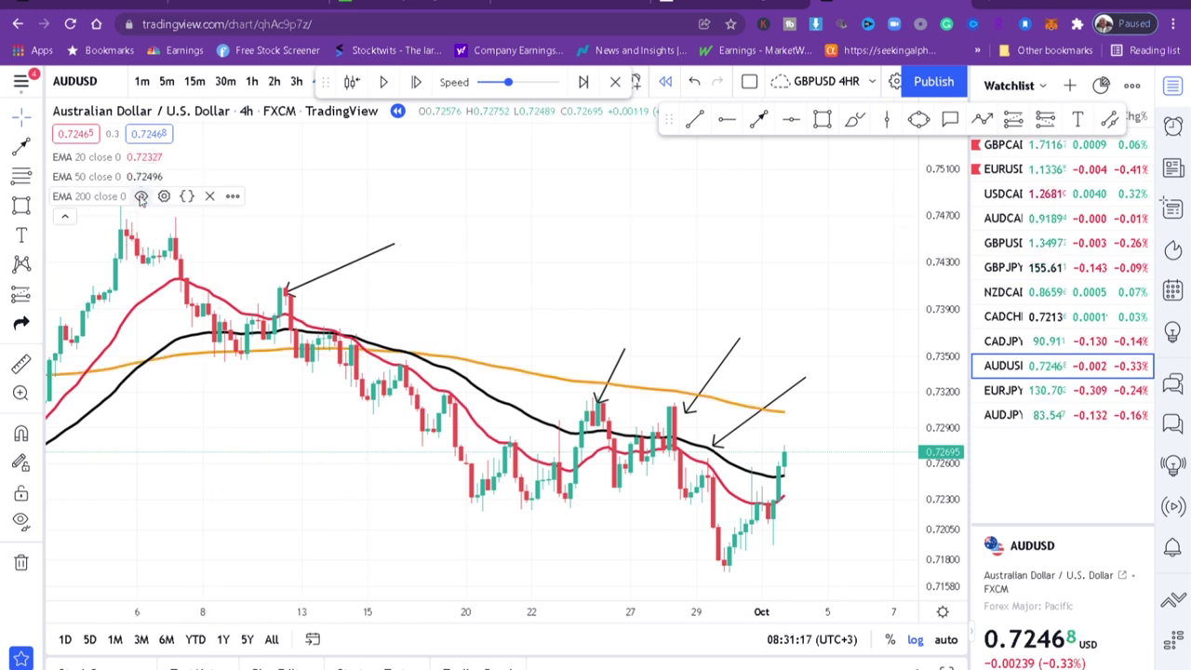
scroll(646, 389, up, 3)
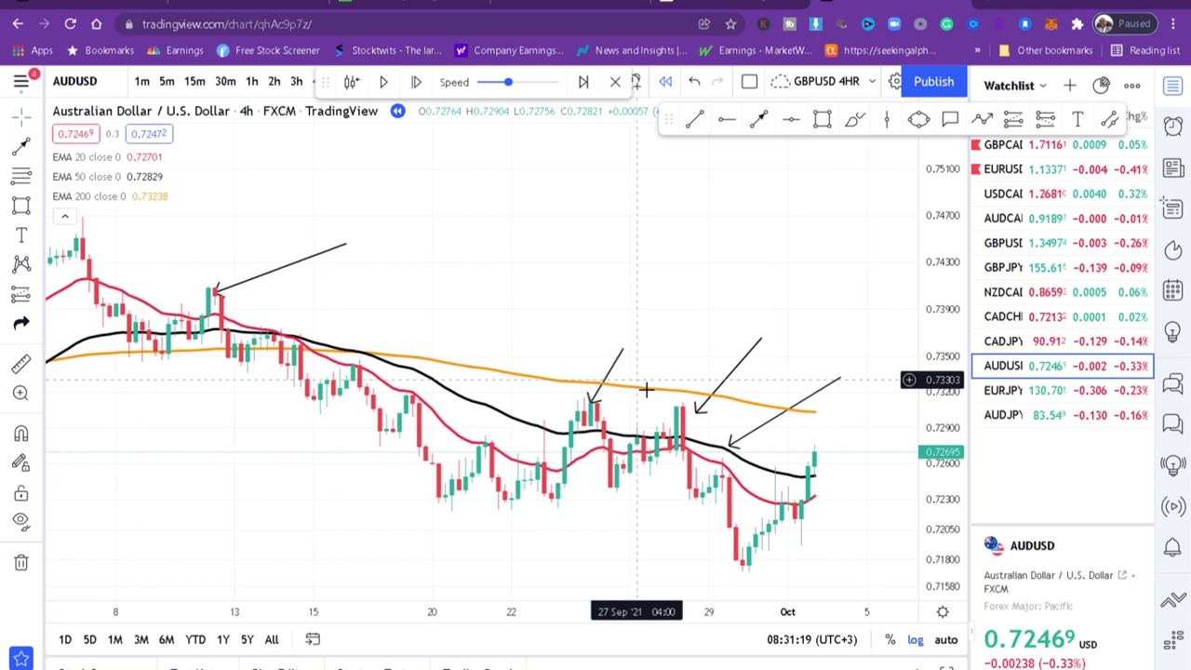
drag(844, 456, 661, 412)
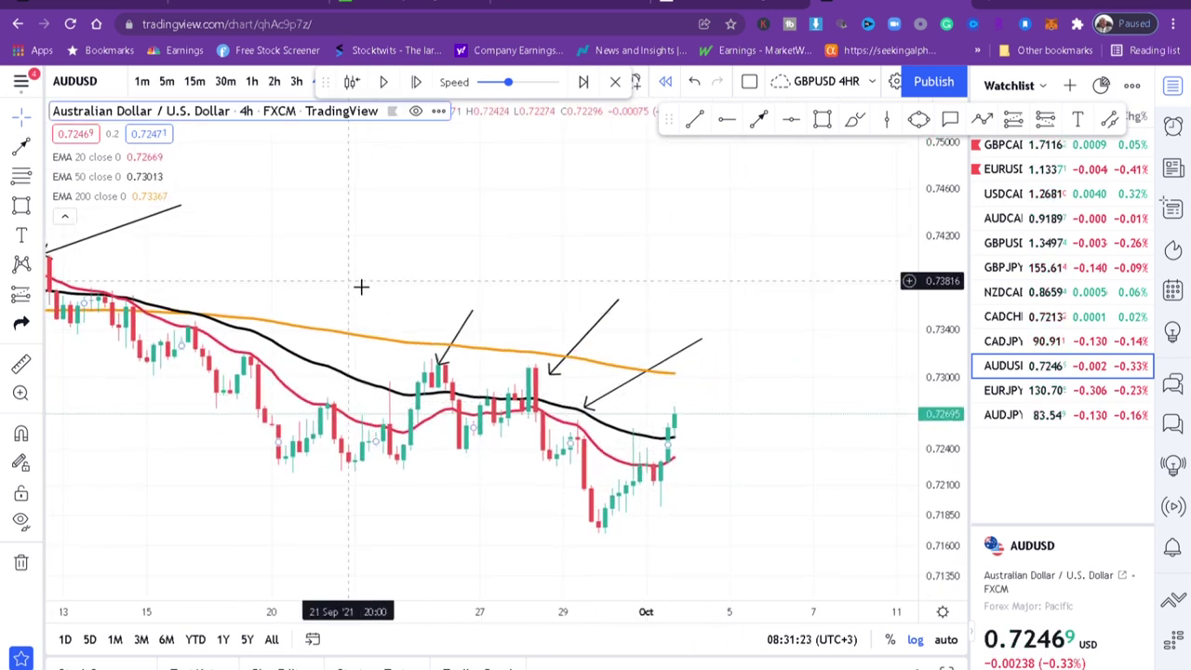
drag(456, 295, 577, 307)
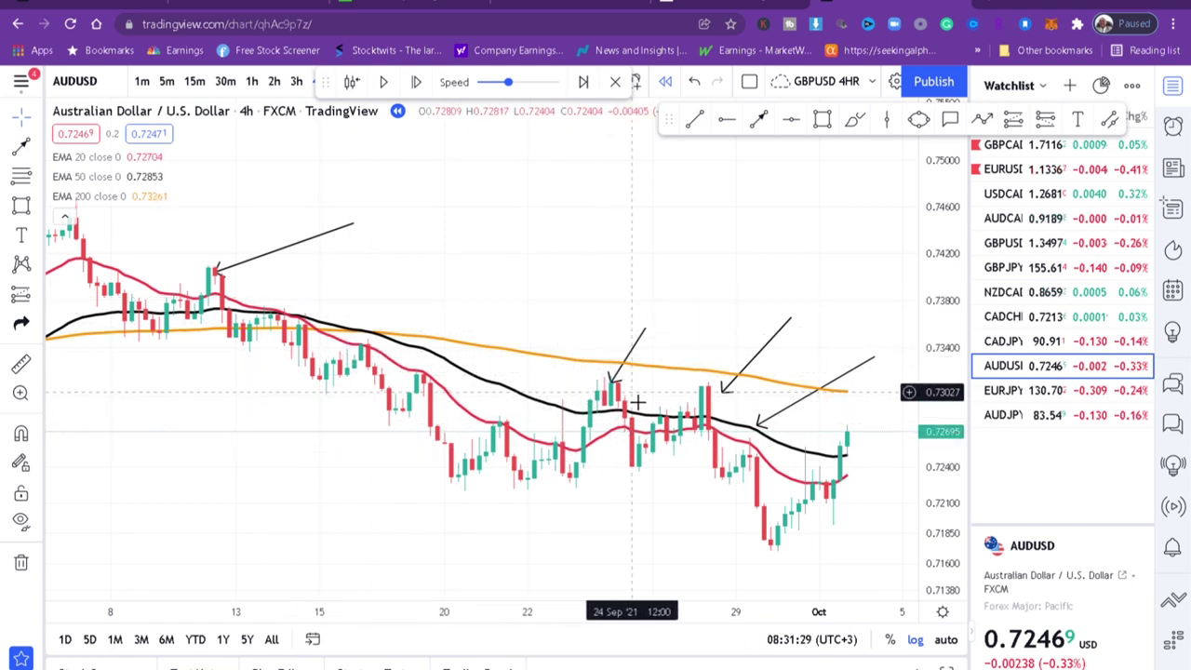
drag(821, 434, 679, 436)
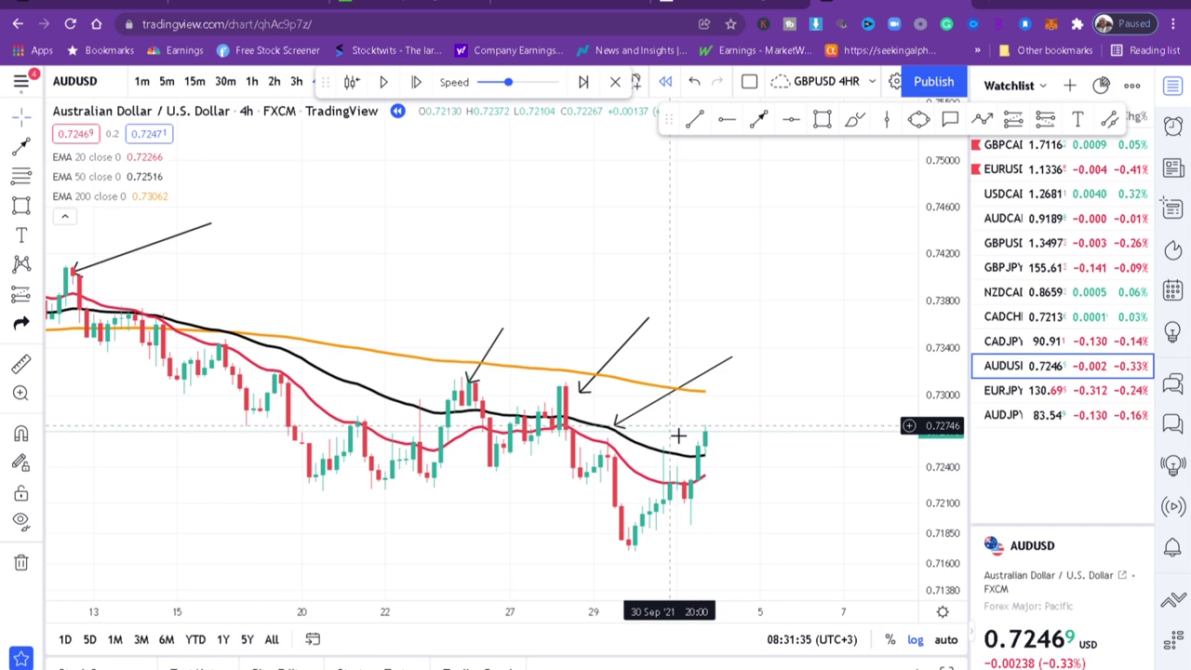
Resume the bar replay and pause it around 8 Oct 2021, once price has moved above the 200 EMA.
click(384, 83)
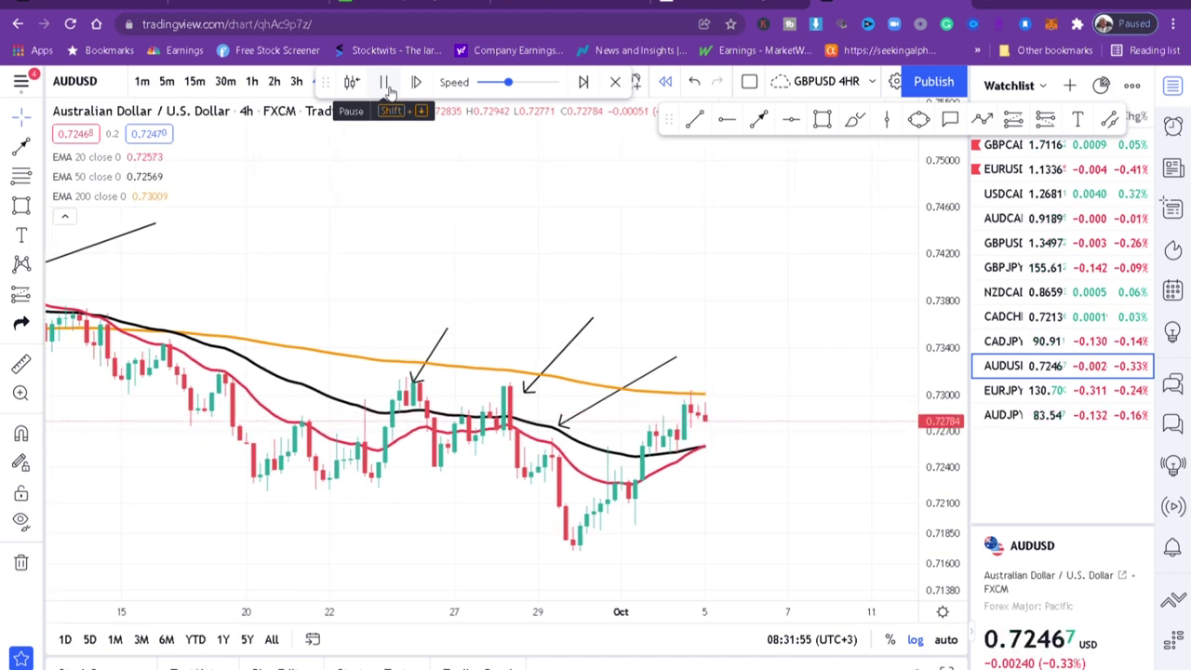
drag(736, 452, 659, 375)
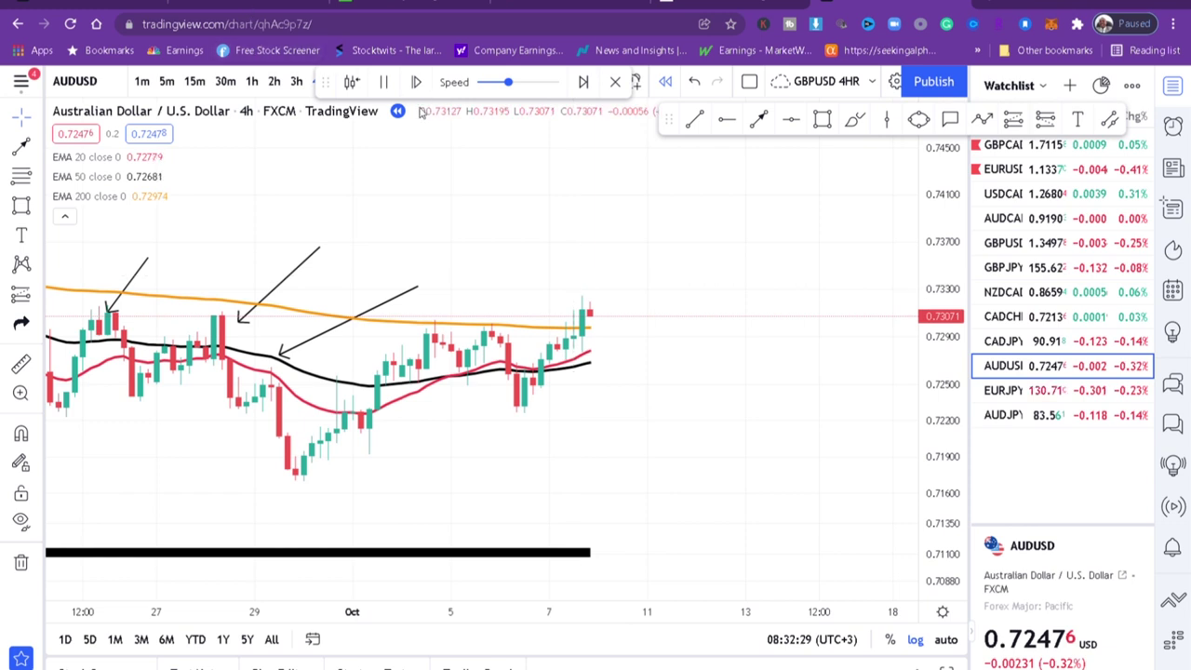
click(384, 82)
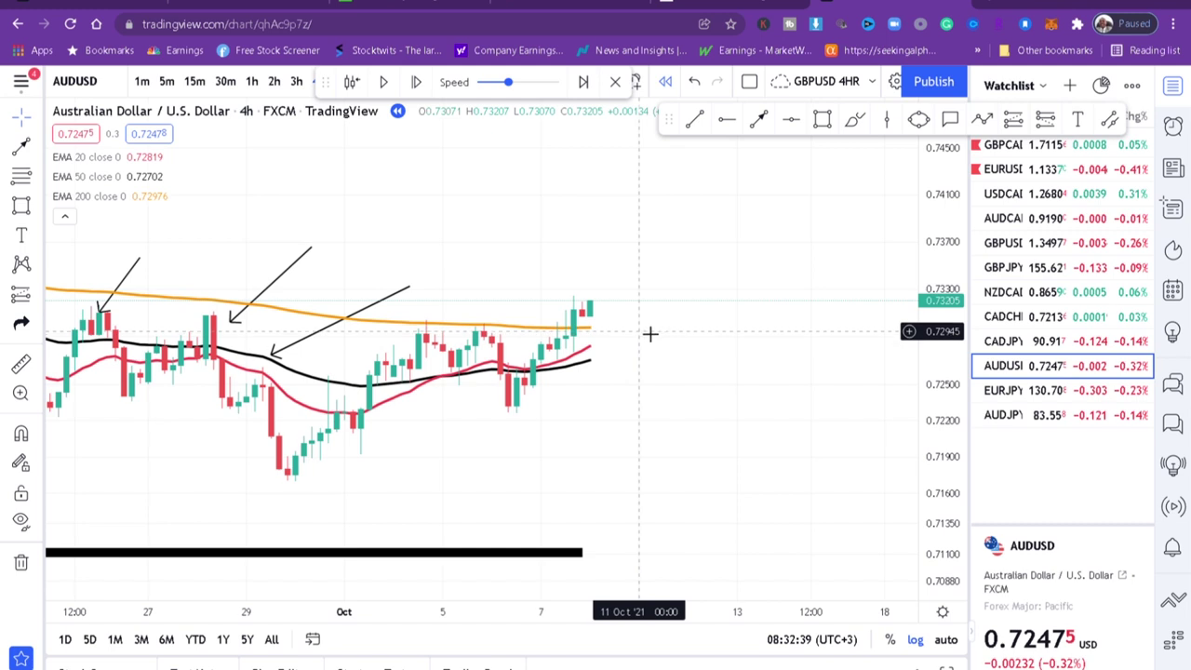
Draw a horizontal ray at 0.74074 starting on 7 Sep 2021 and running through the 10 Sep price high.
scroll(586, 312, down, 1)
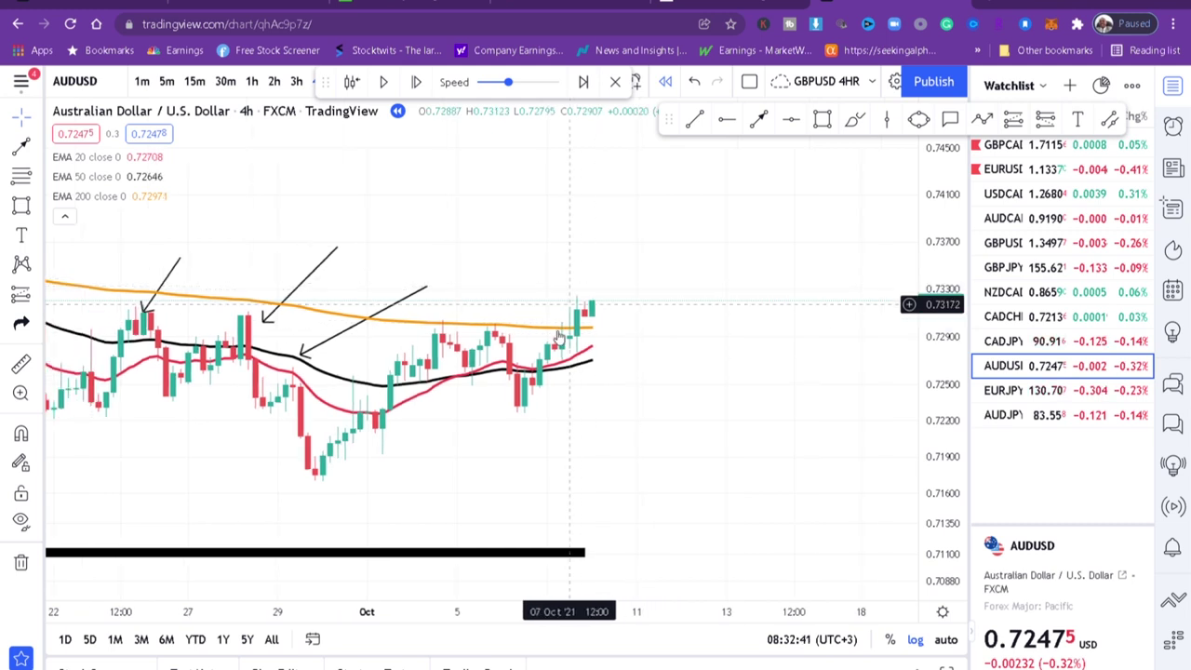
scroll(559, 335, down, 5)
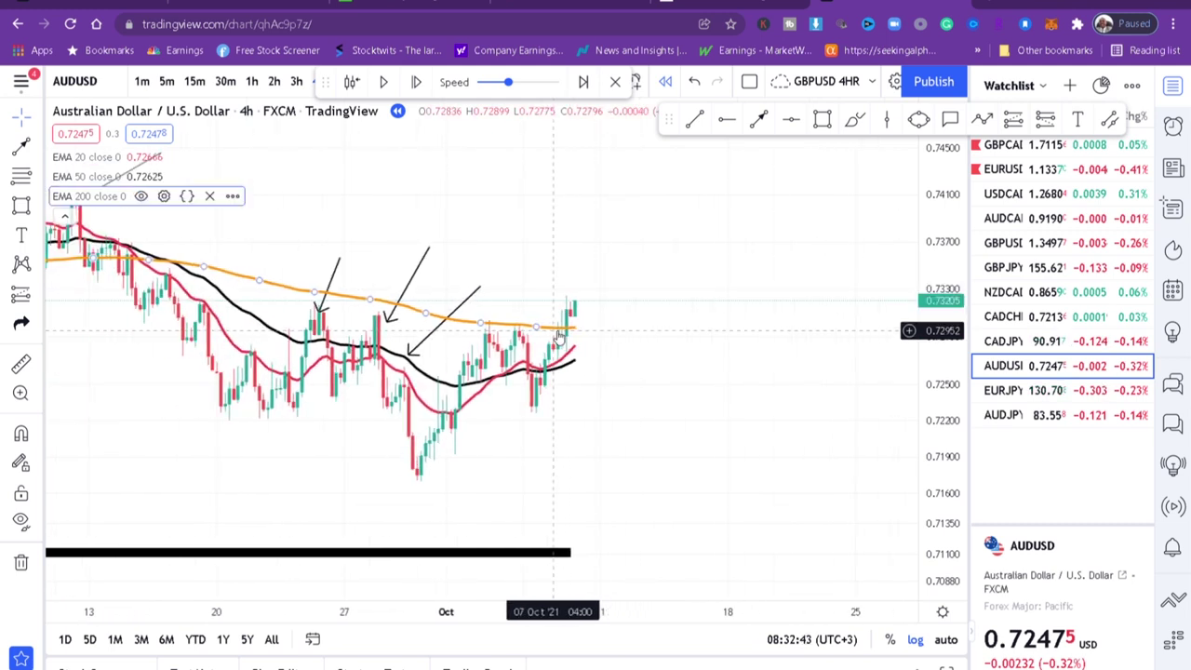
scroll(549, 316, down, 2)
drag(529, 248, 649, 375)
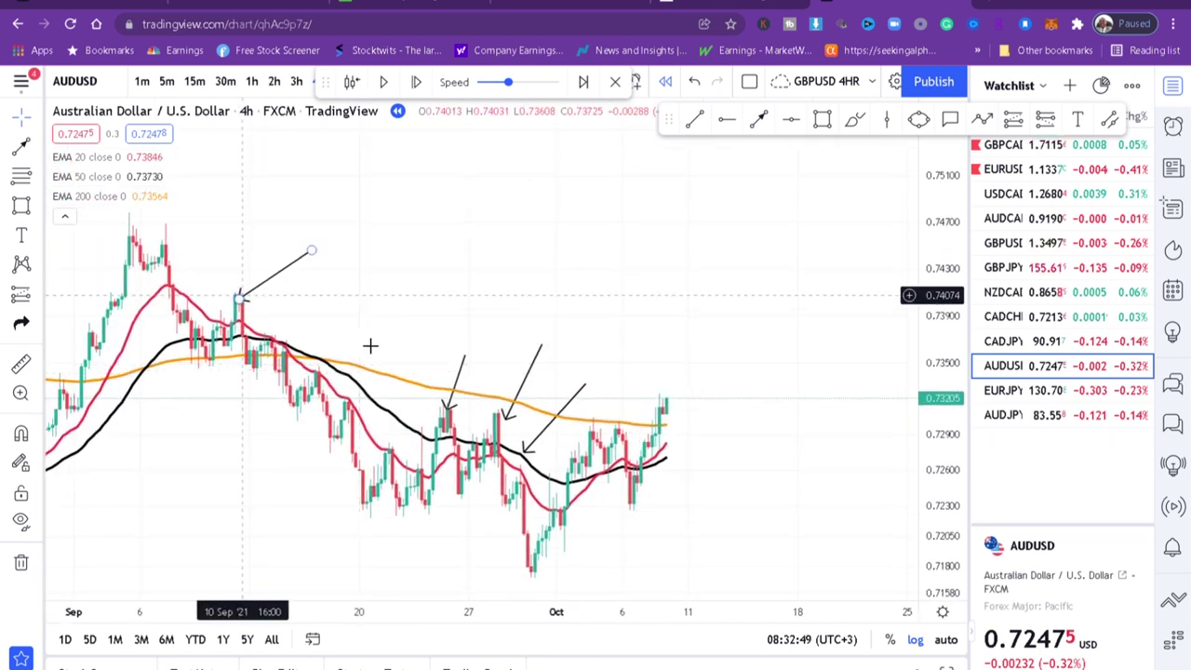
click(727, 119)
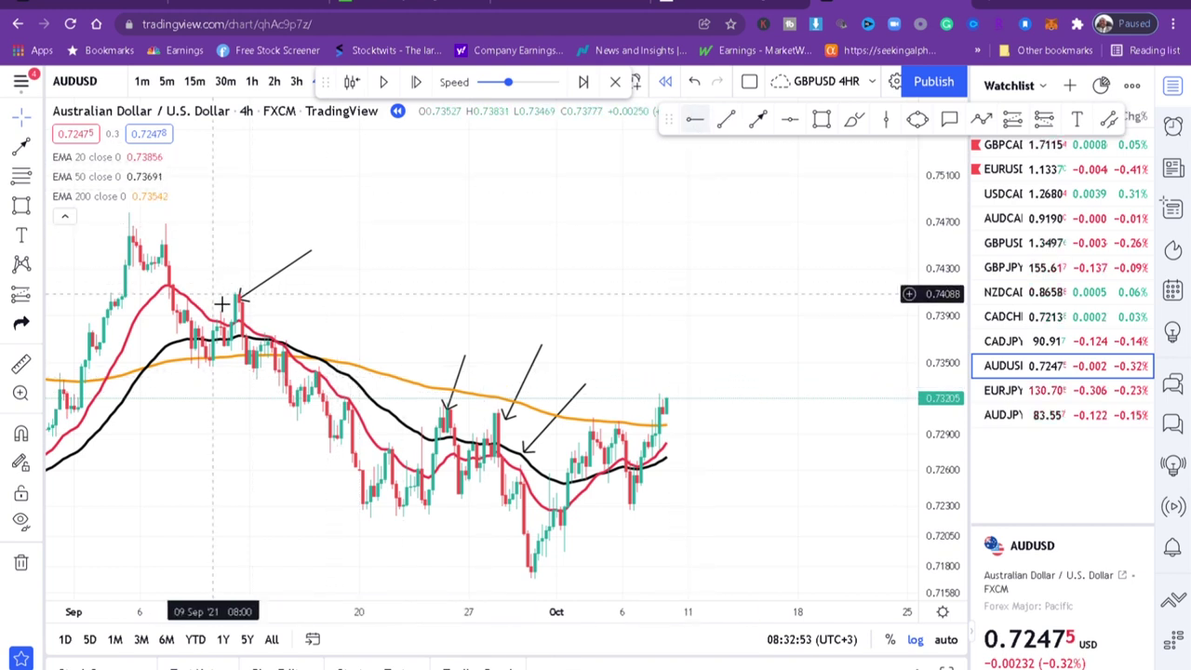
key(Escape)
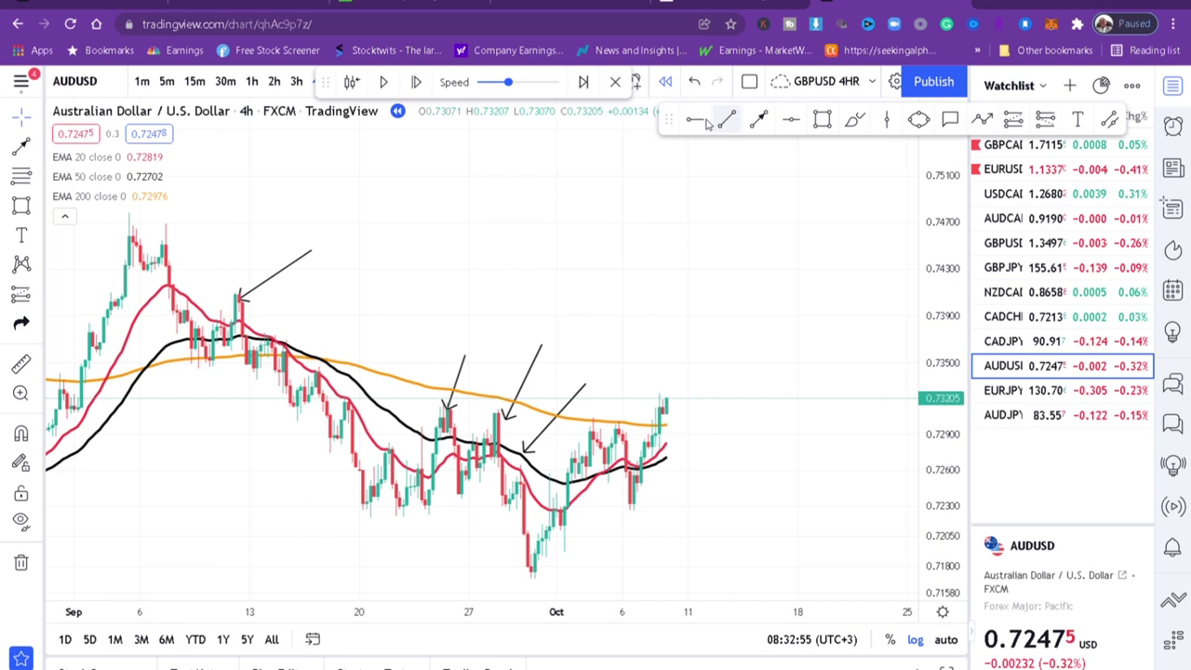
click(167, 296)
scroll(167, 296, down, 5)
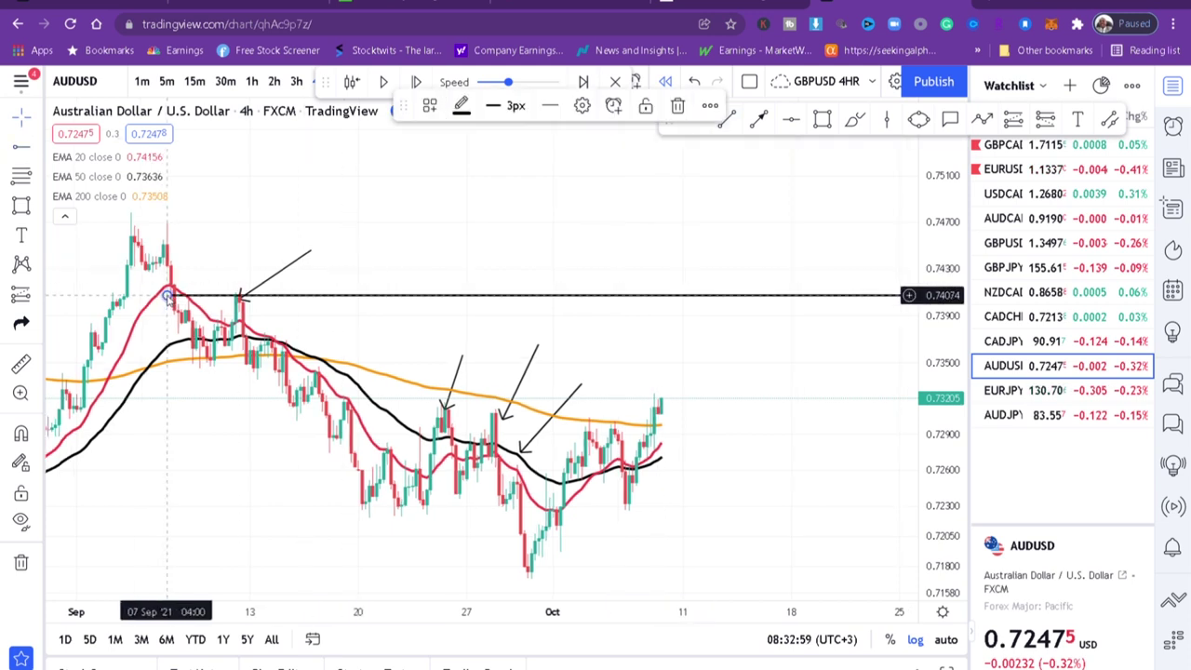
scroll(164, 317, down, 2)
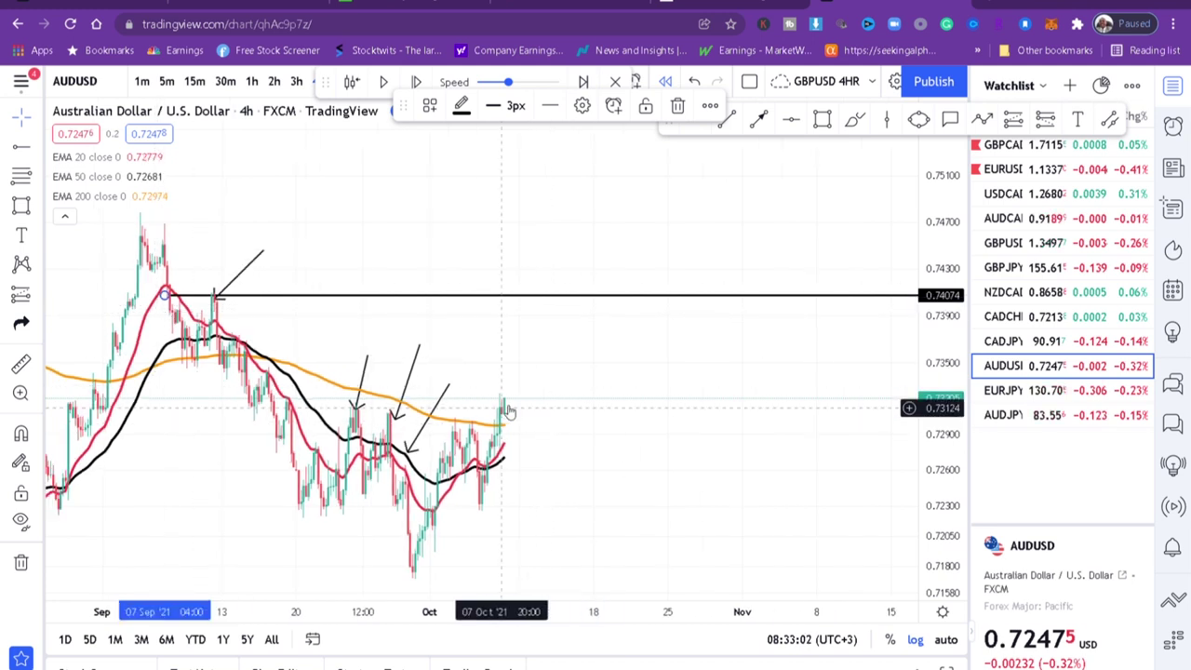
scroll(593, 428, up, 1)
scroll(592, 429, up, 3)
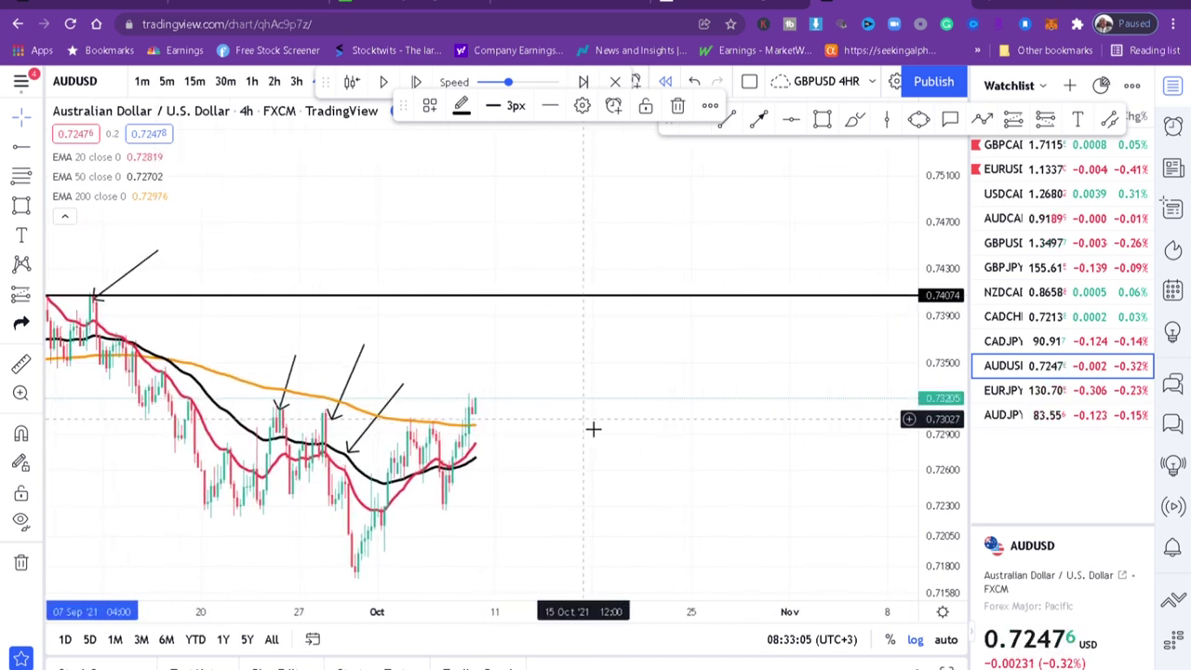
Resume the bar replay and pause it on 8 Oct 2021, once price has pulled back to the 200 EMA and bounced.
mouse_move(549, 428)
mouse_down()
mouse_move(680, 376)
mouse_move(678, 338)
mouse_up()
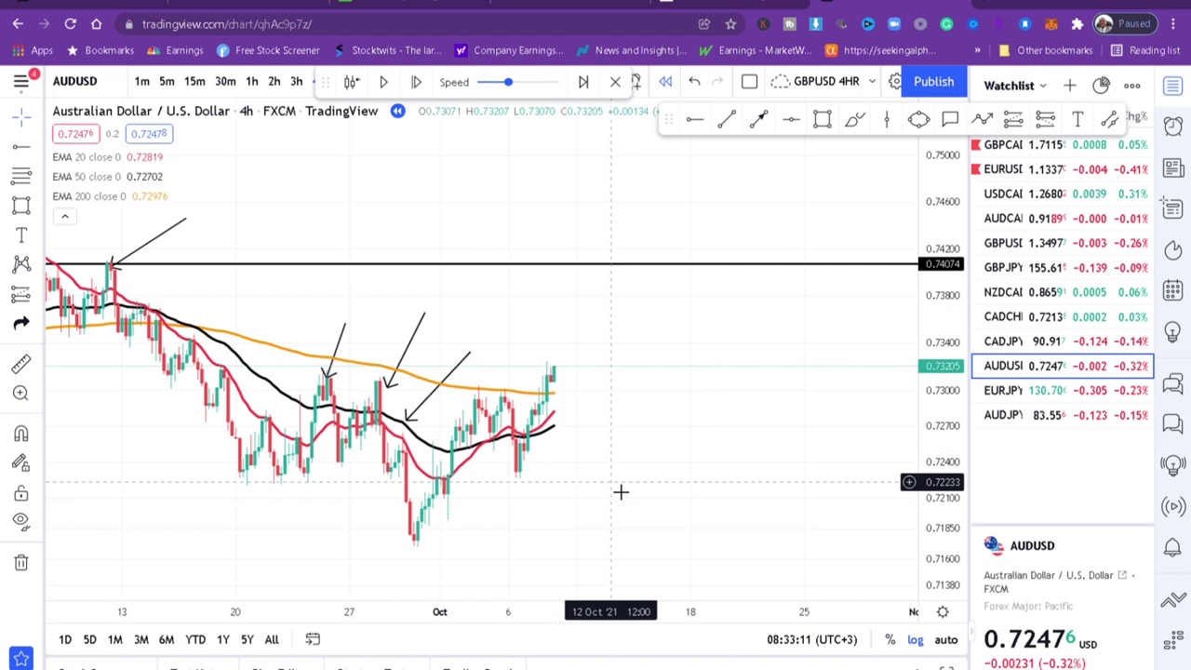
drag(651, 452, 654, 450)
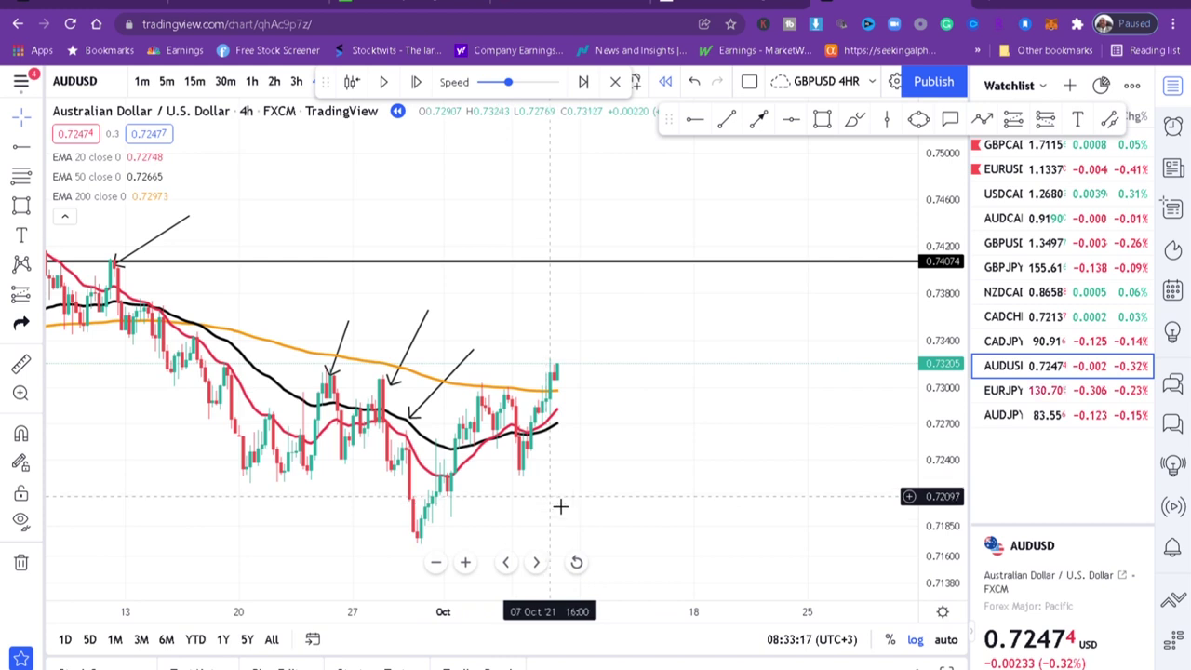
scroll(558, 506, up, 3)
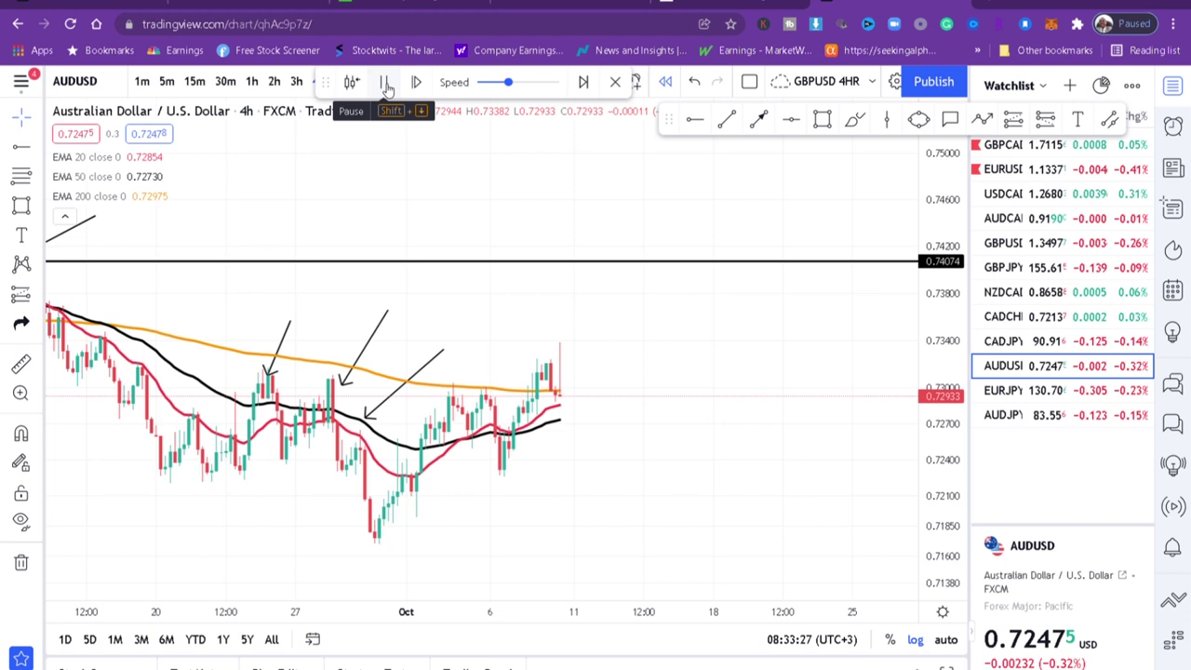
click(386, 83)
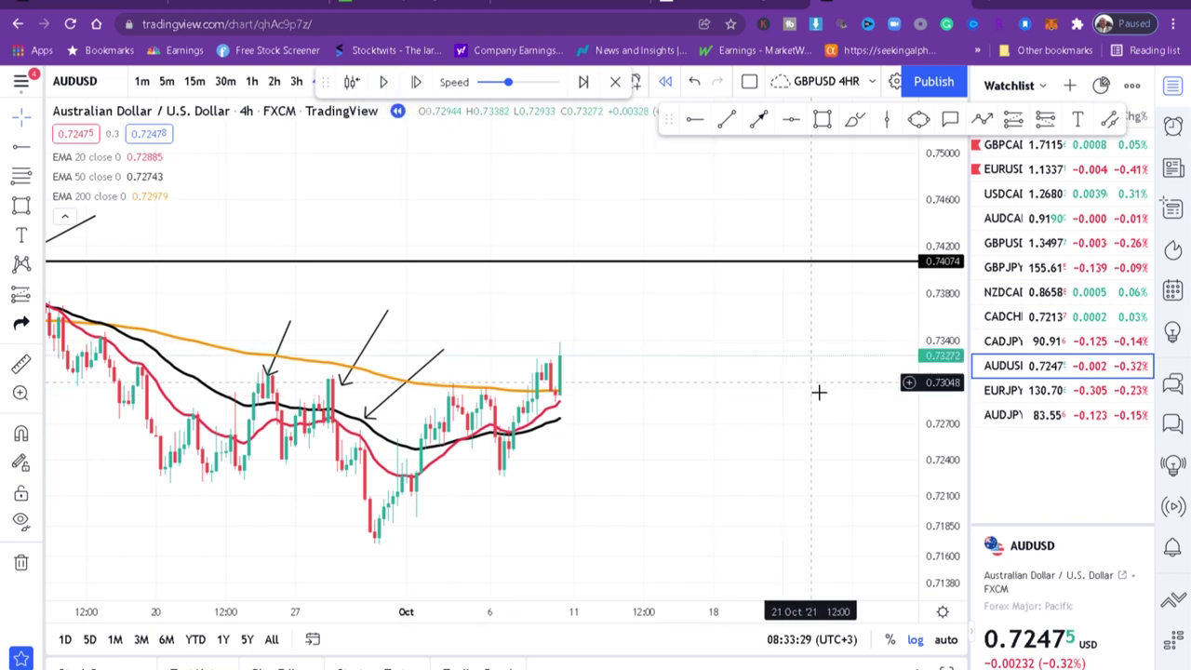
Place a long position on the 8 Oct 2021 pullback candle with entry at 0.72980 and stop at 0.72873.
scroll(819, 391, up, 3)
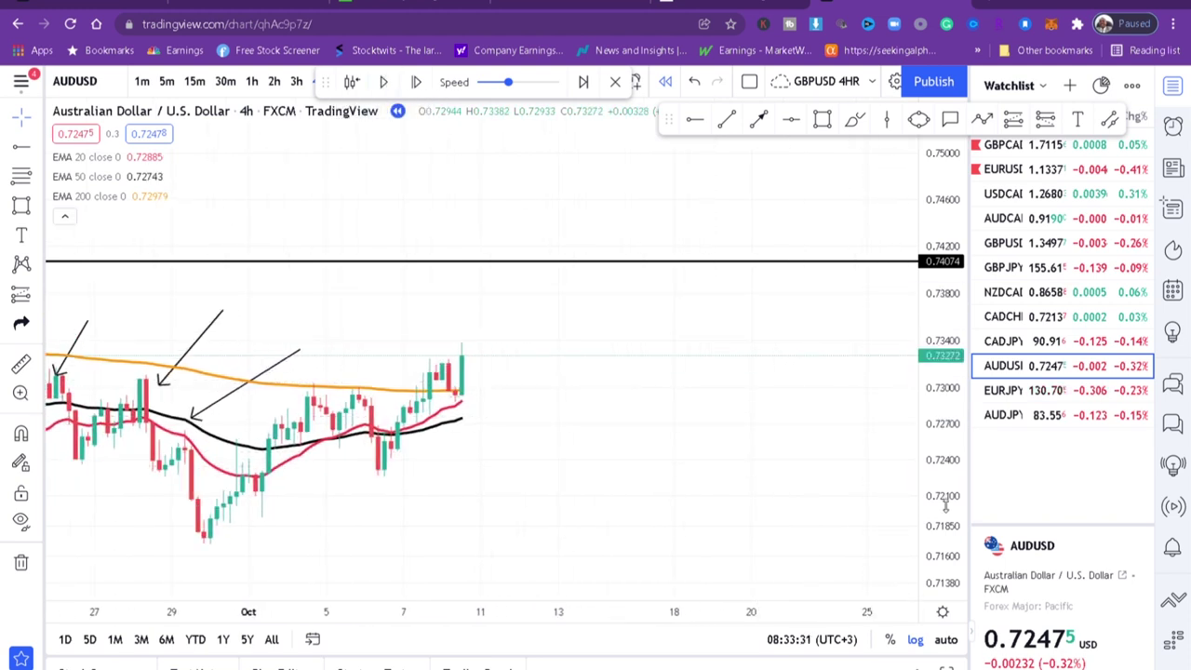
drag(945, 493, 945, 437)
scroll(856, 369, down, 2)
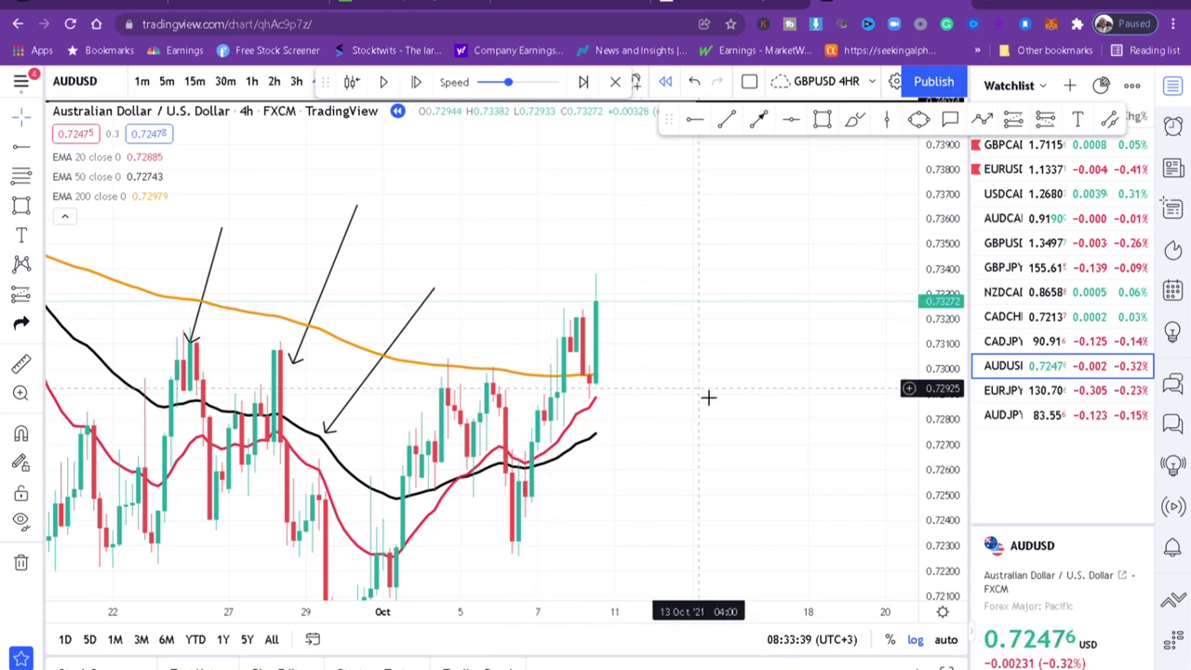
scroll(708, 397, up, 2)
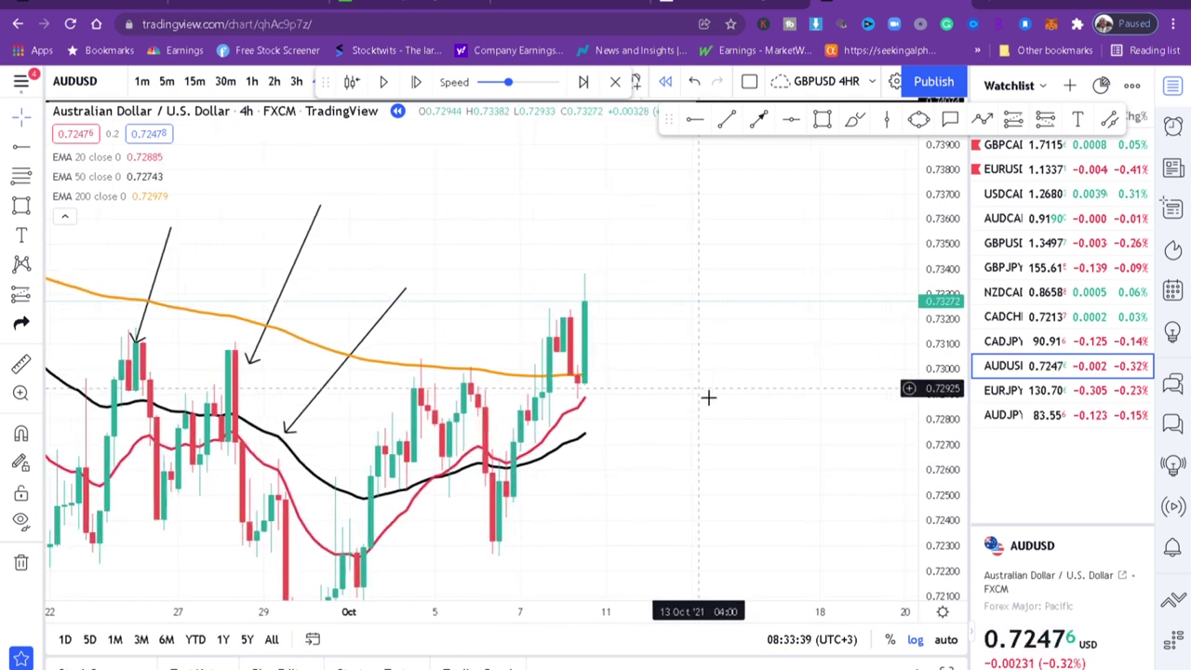
click(38, 295)
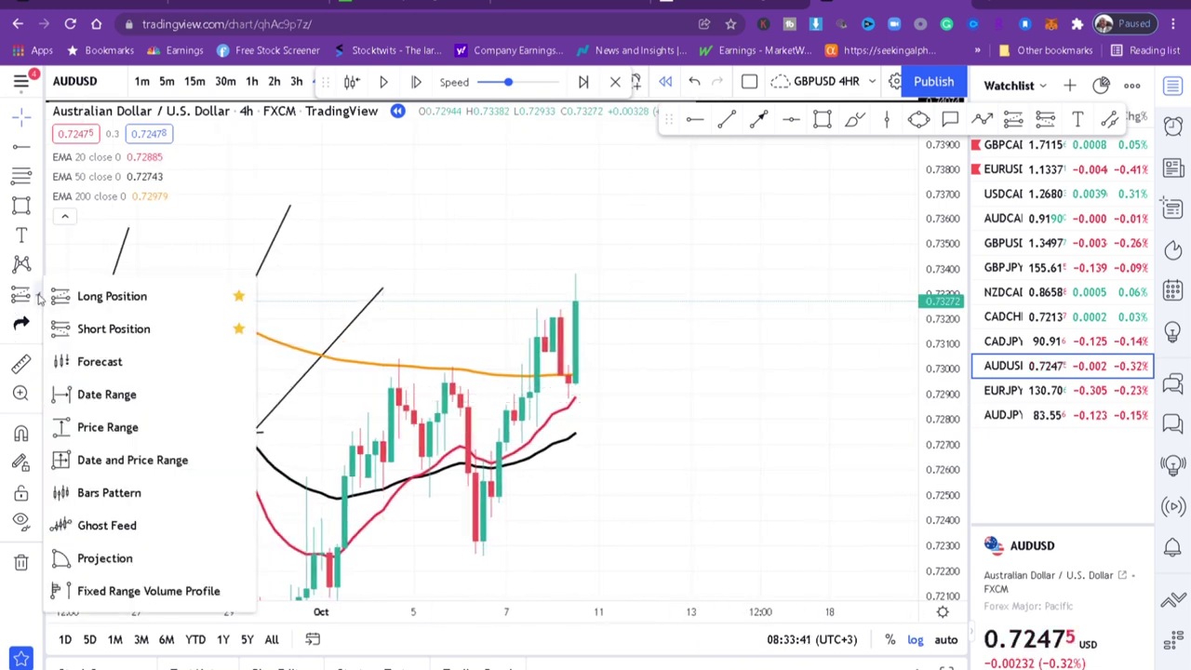
click(112, 307)
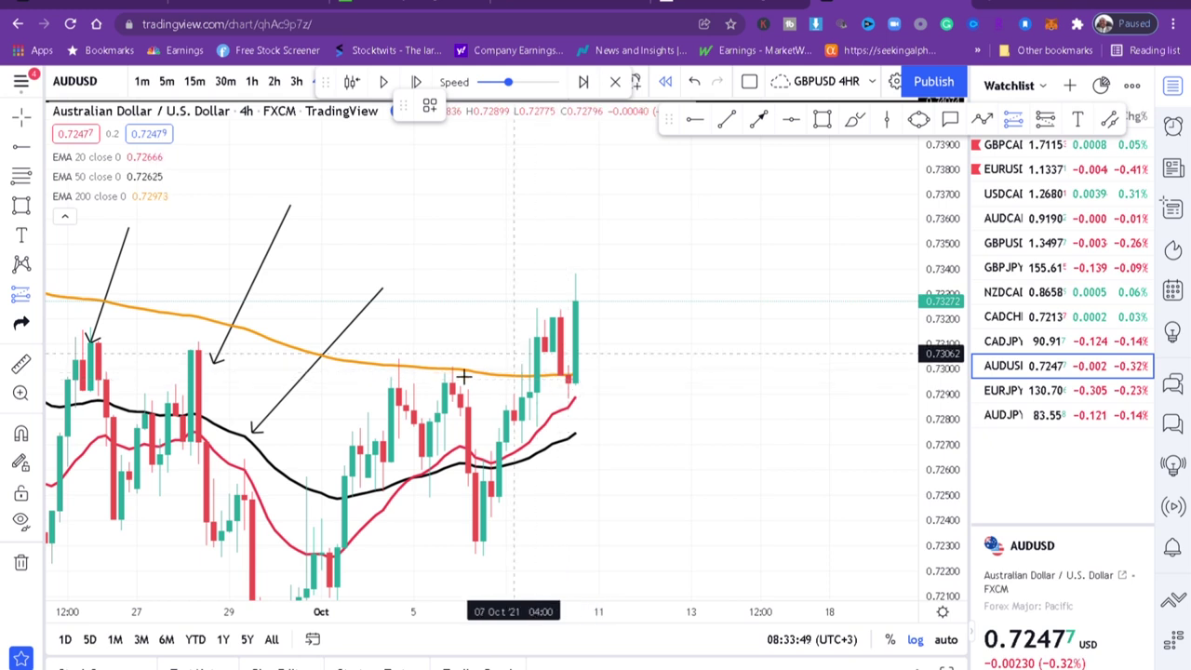
click(572, 376)
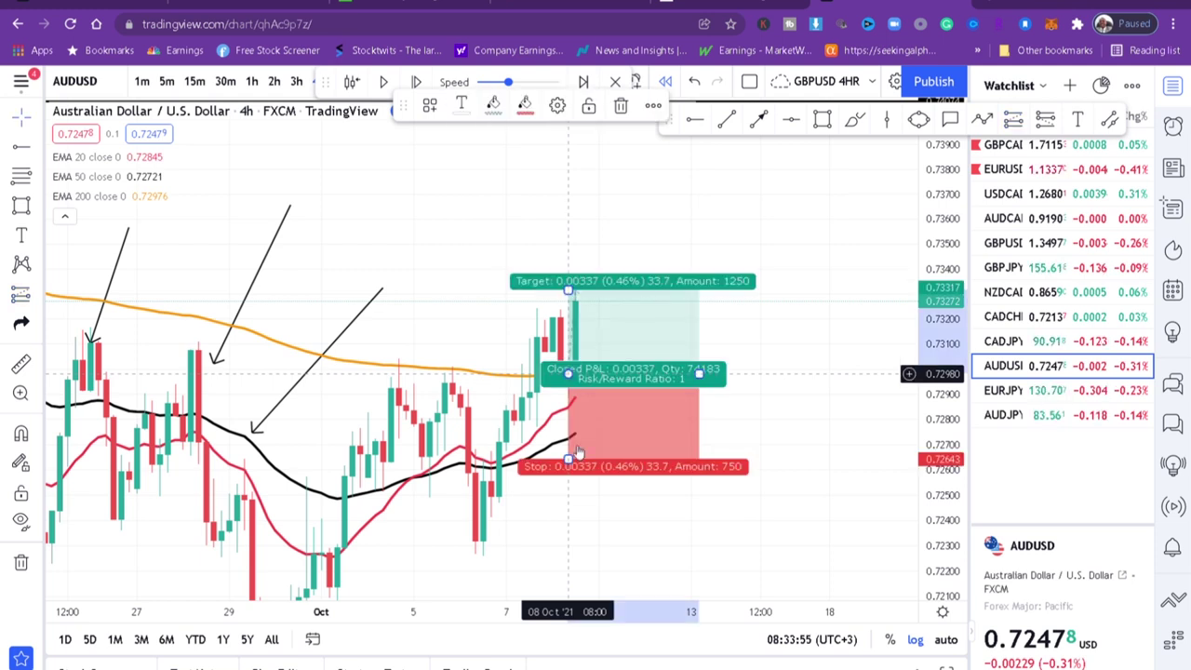
drag(570, 460, 578, 408)
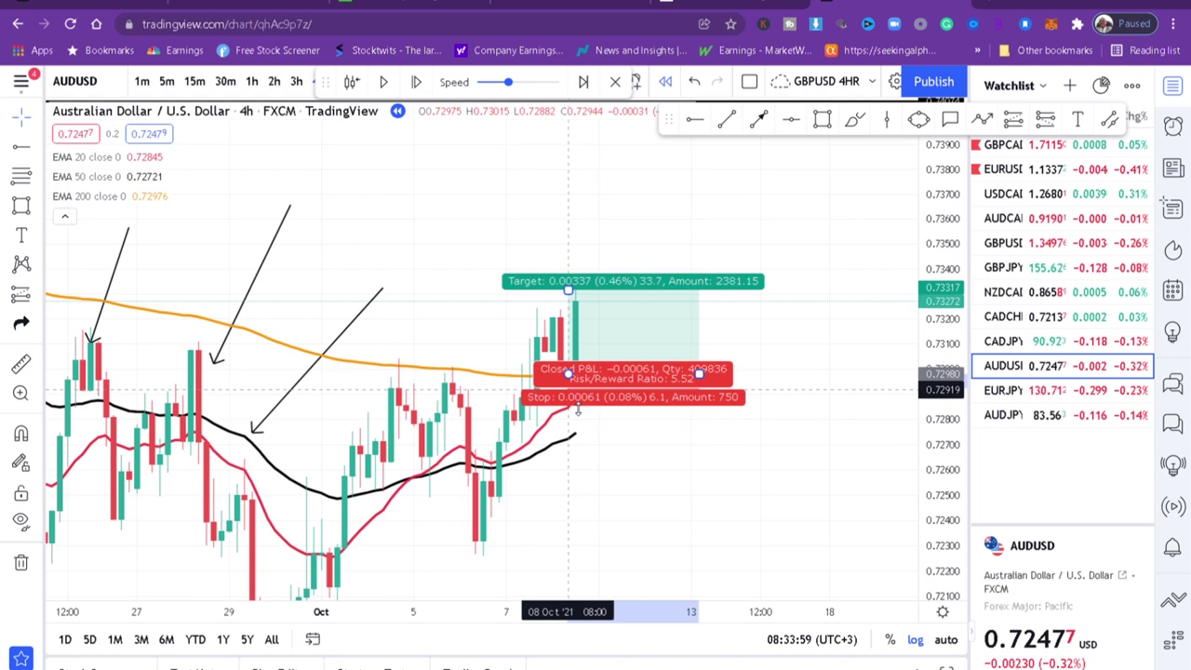
click(842, 363)
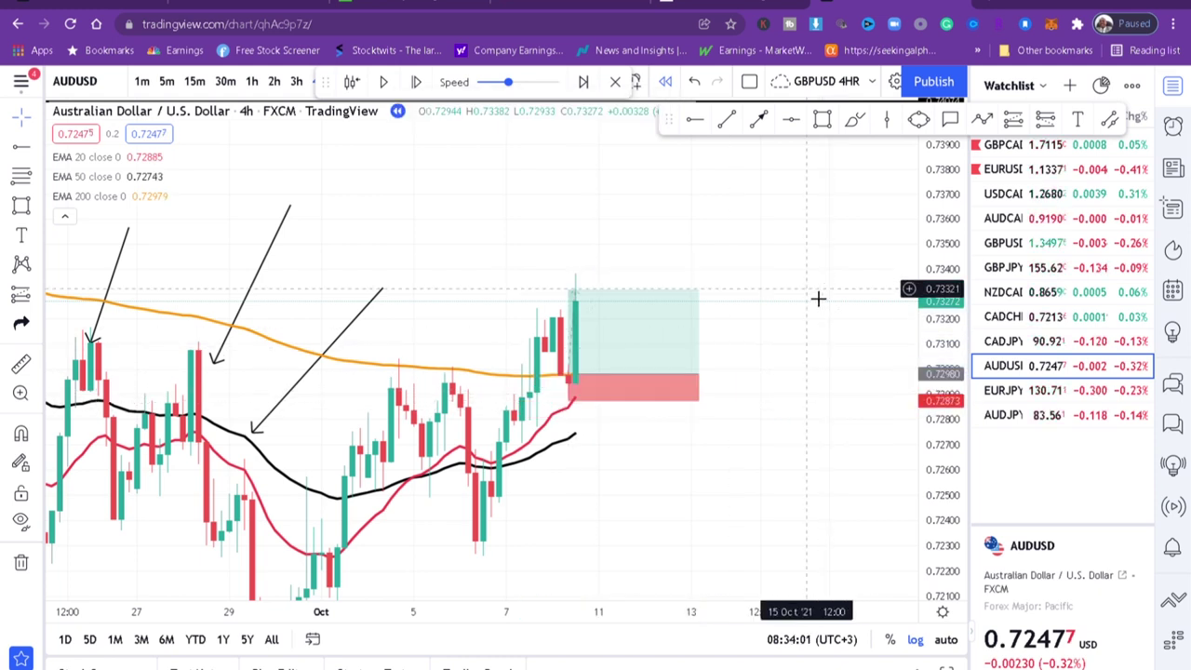
Raise the long position's target to 0.74062, just below the horizontal ray at the September high.
drag(828, 391, 850, 495)
click(589, 397)
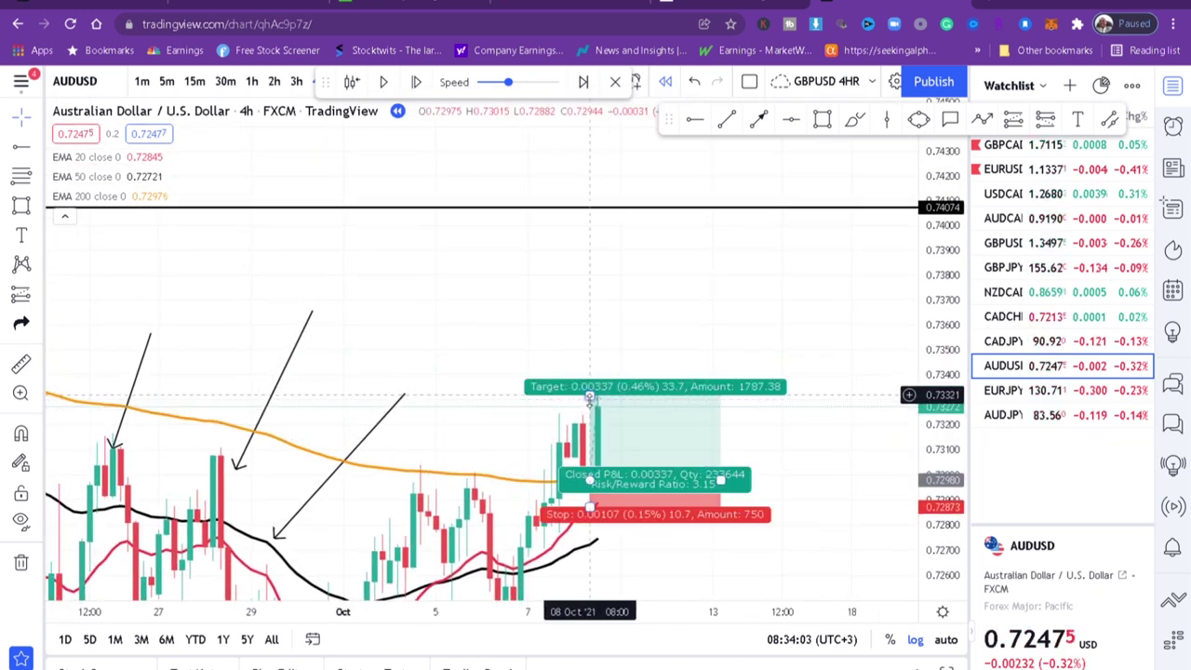
drag(589, 397, 597, 211)
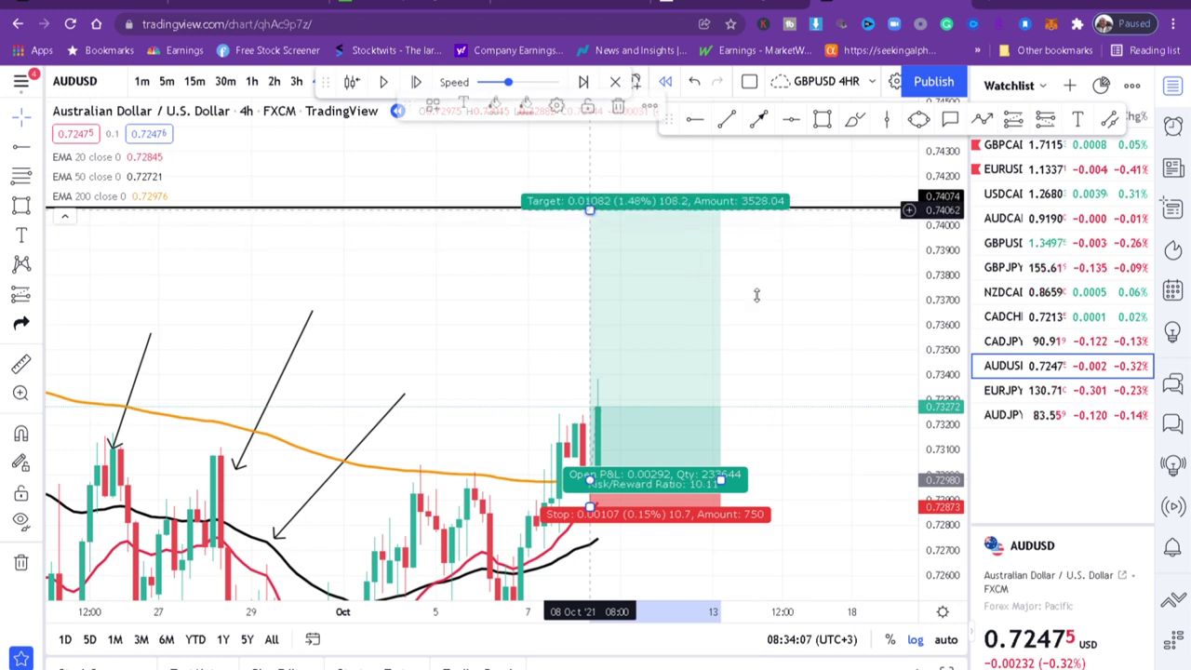
click(831, 339)
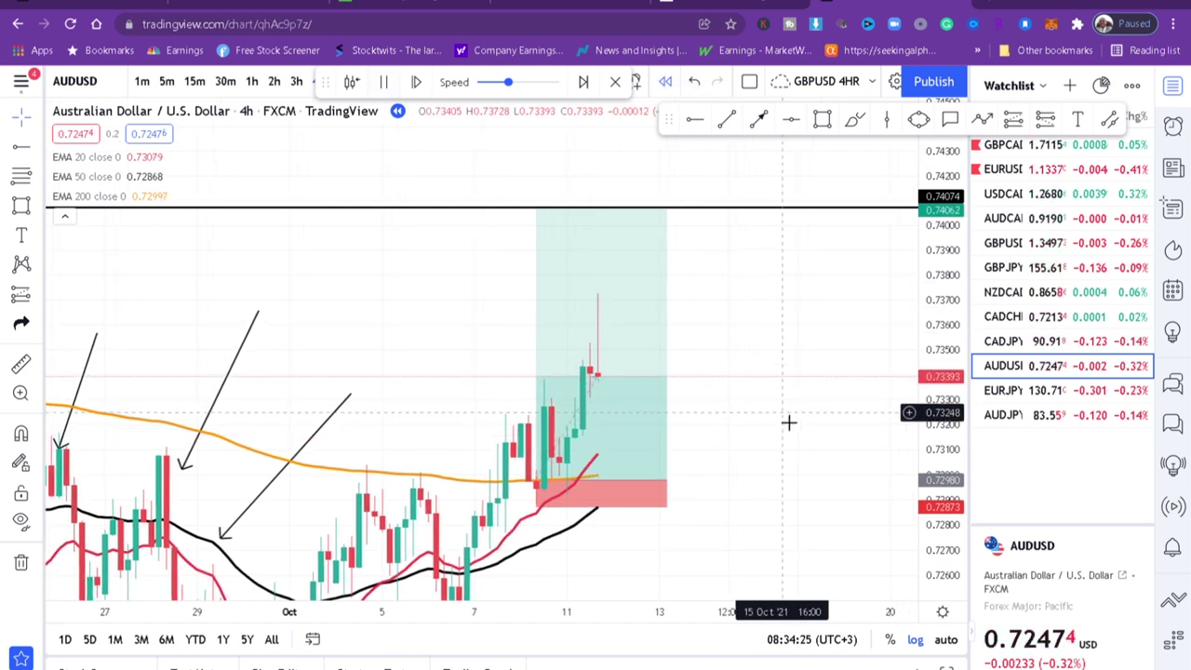
Run the bar replay until price breaks above the 0.74074 ray around 14 Oct 2021, and pause it there.
click(630, 486)
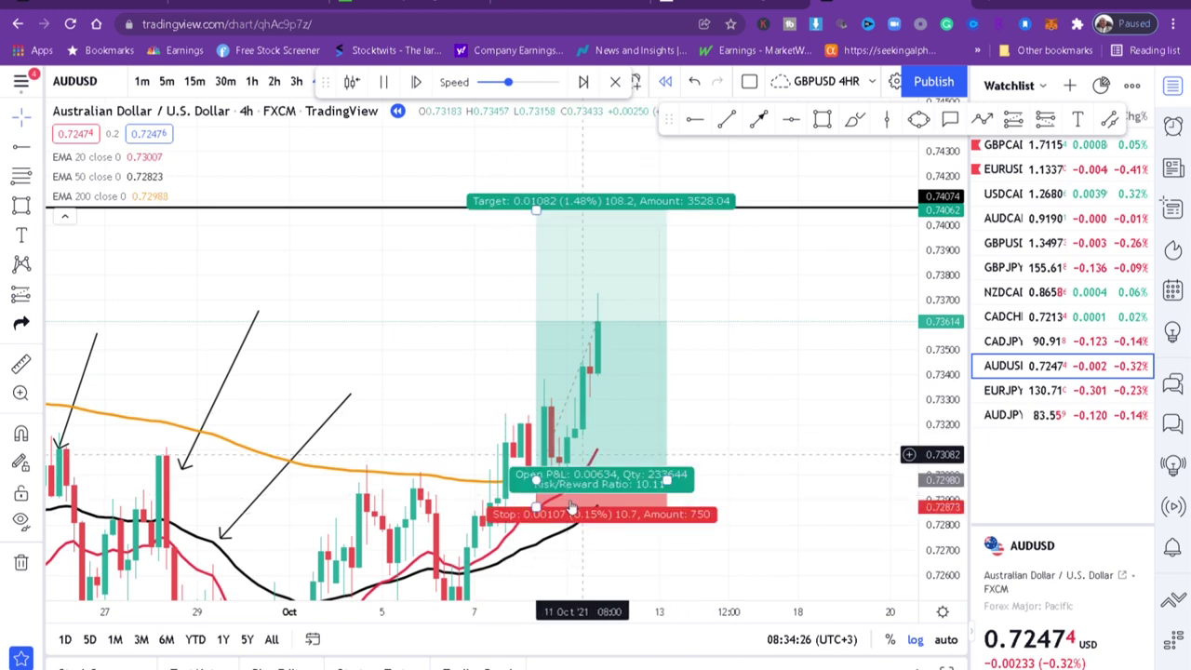
click(803, 448)
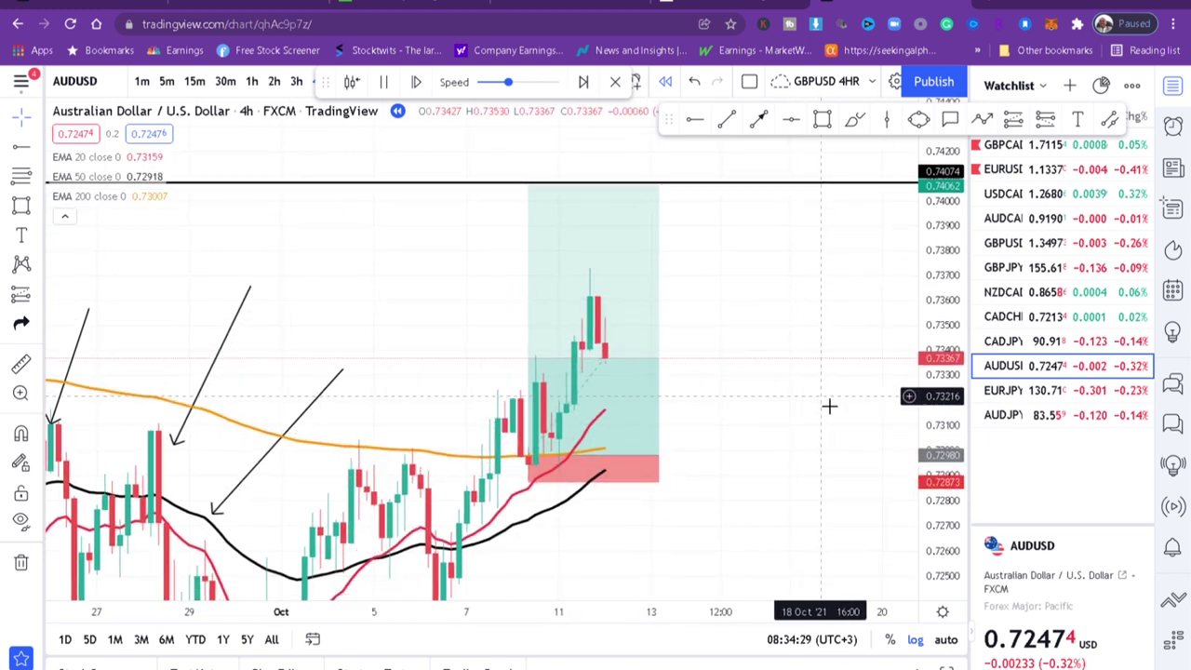
click(659, 477)
click(803, 410)
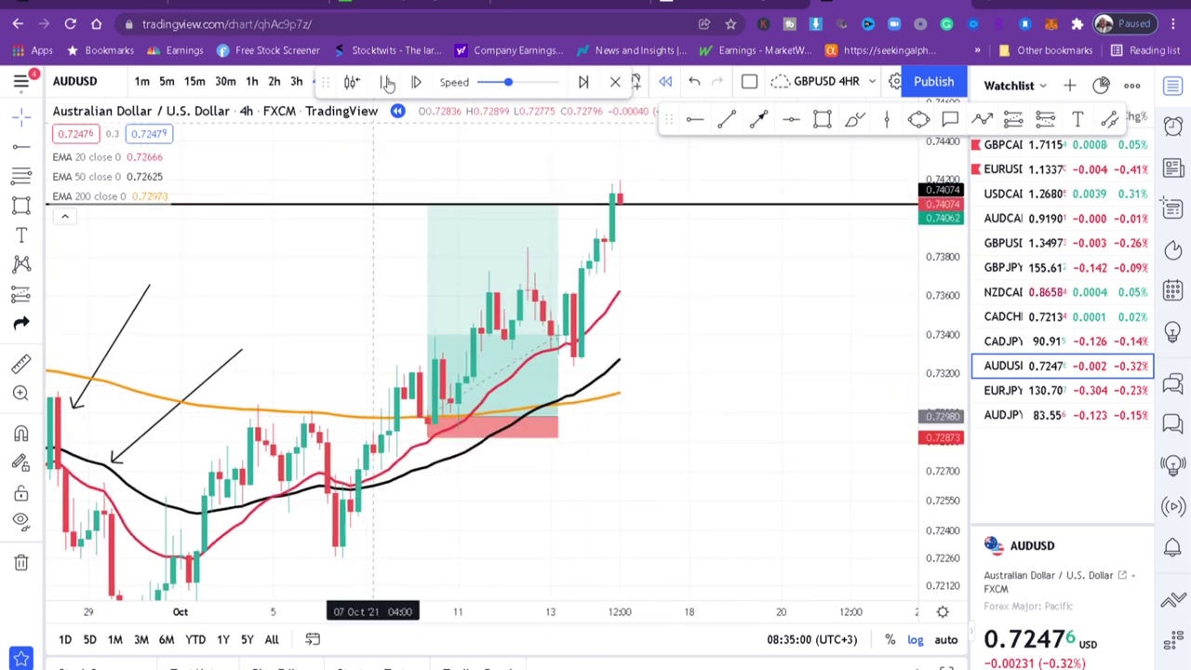
Examine the long trade's move to its target and how the 20 and 50 EMAs cross the 200 EMA.
scroll(763, 363, up, 2)
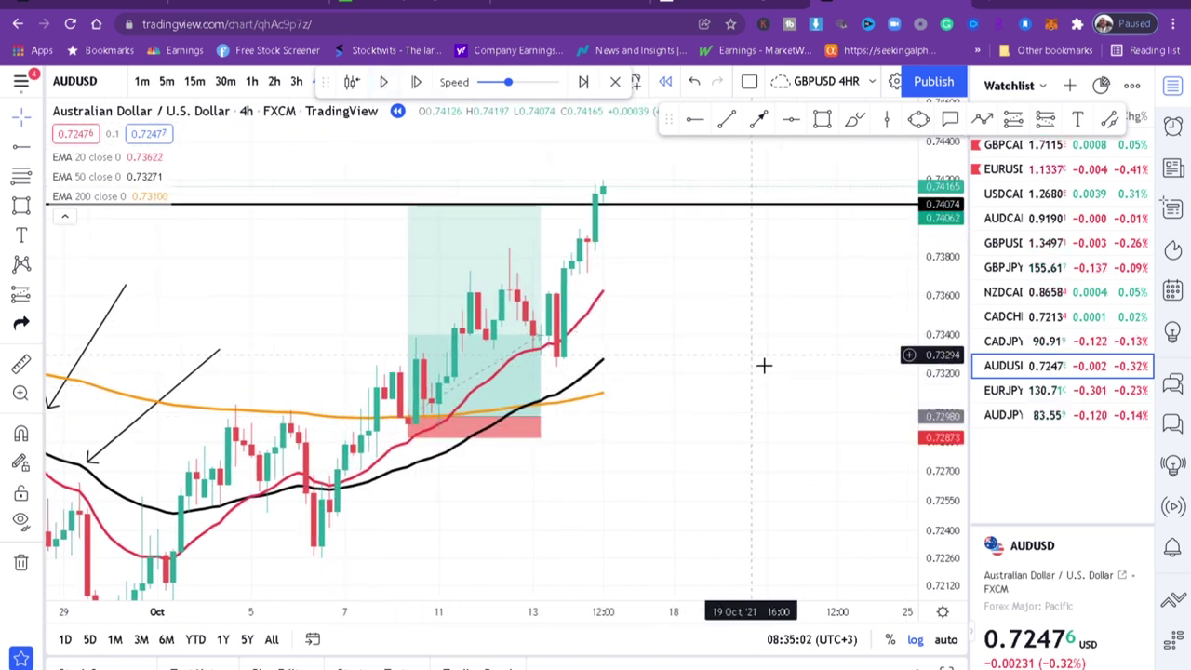
drag(948, 538, 940, 447)
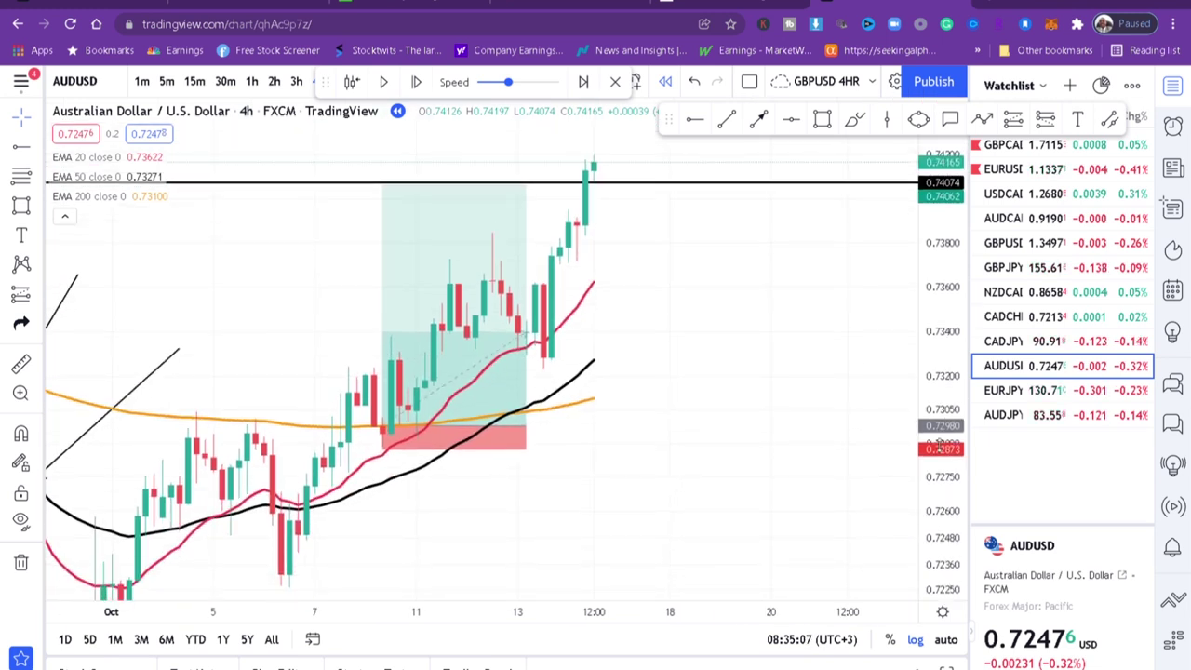
drag(811, 466, 889, 448)
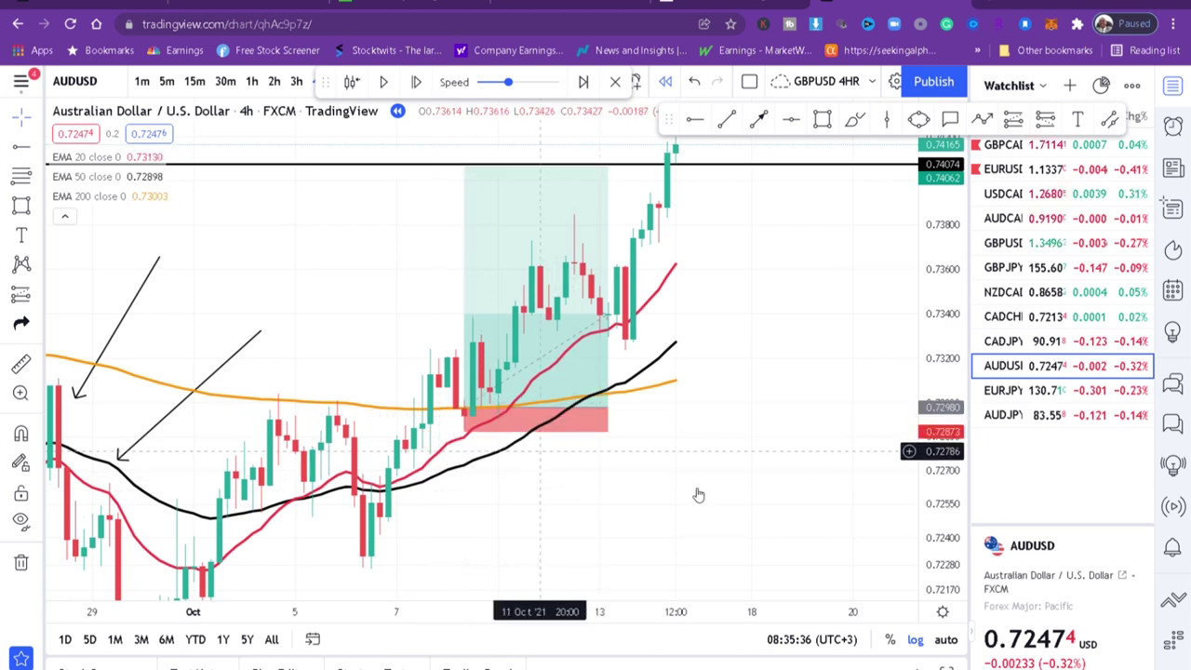
drag(942, 447, 904, 300)
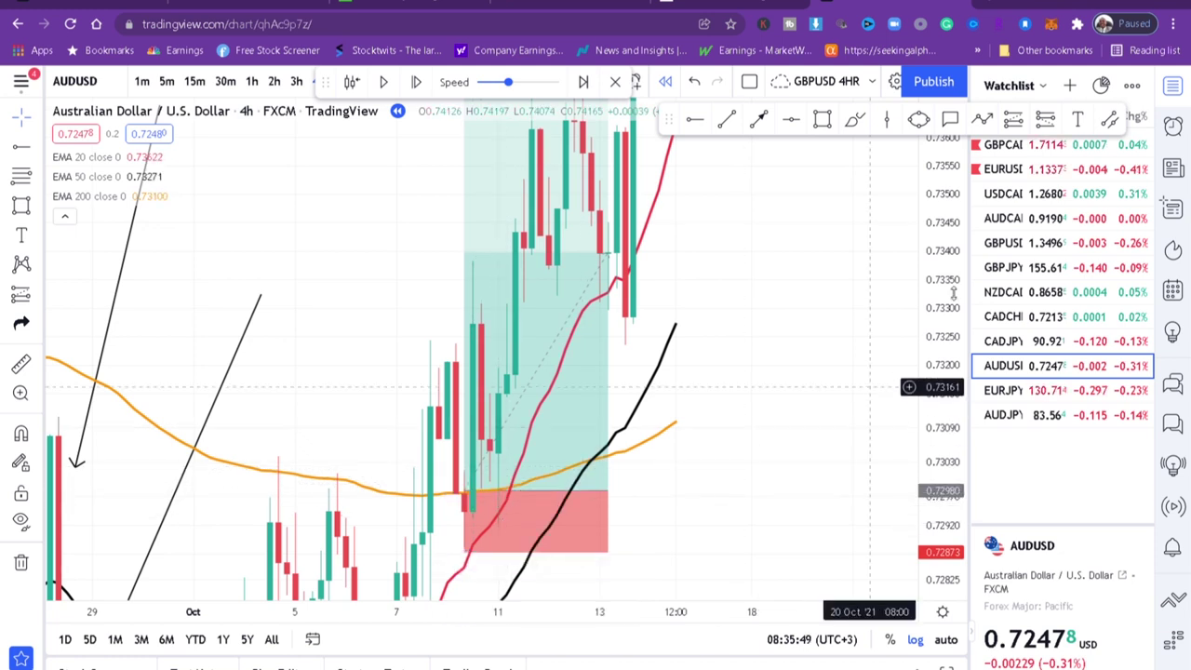
drag(944, 411, 944, 521)
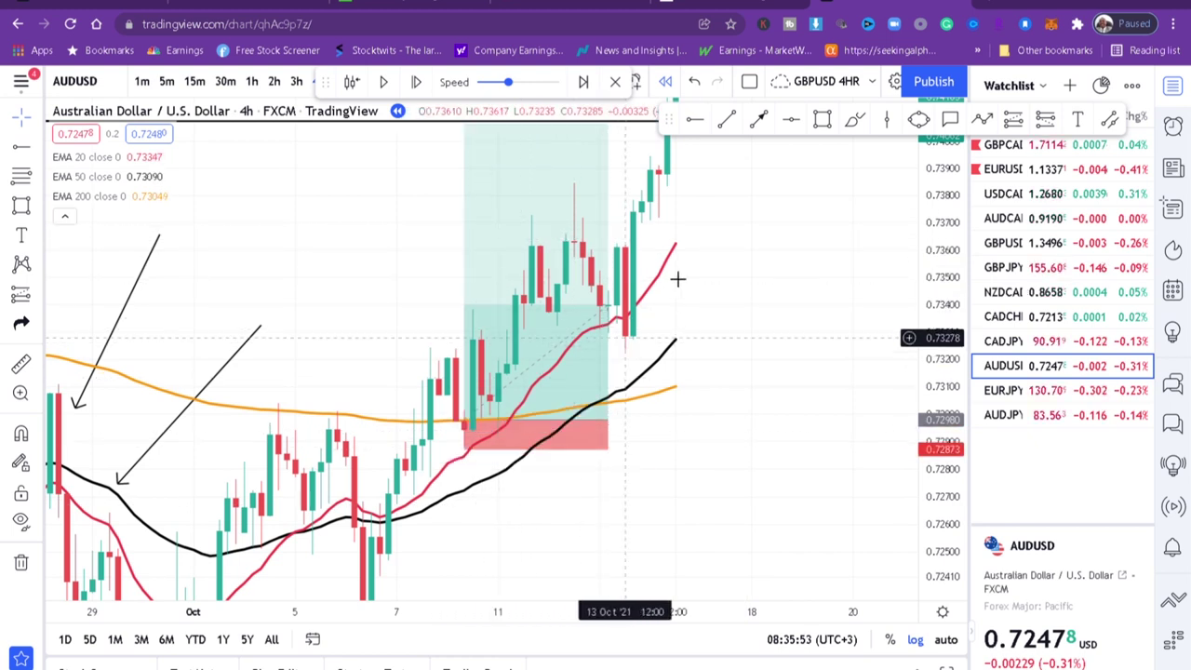
drag(742, 210, 661, 289)
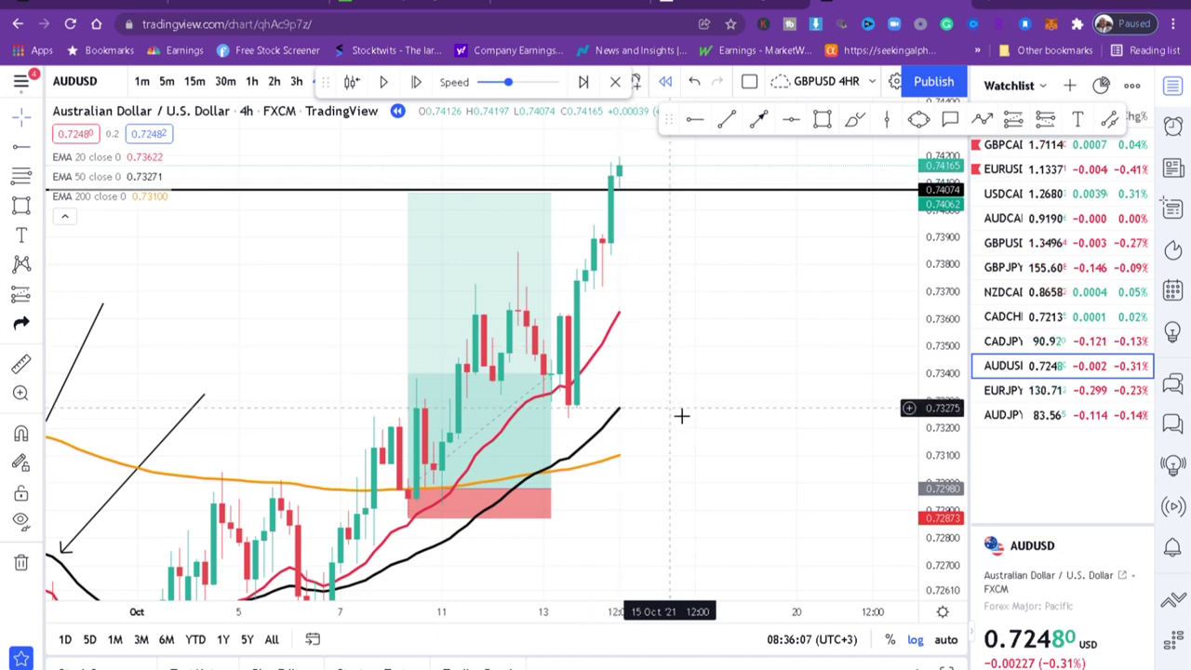
drag(682, 417, 857, 285)
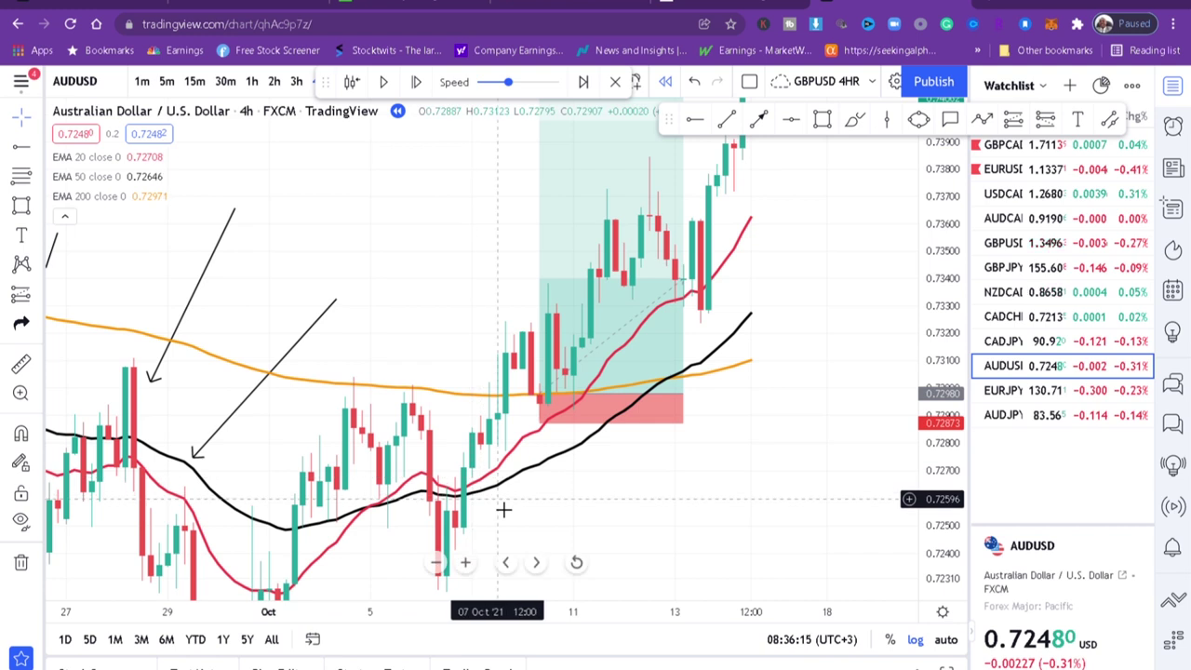
Switch the chart to USDCAD and hide the 20, 50 and 200 EMAs together with all drawings.
click(1028, 203)
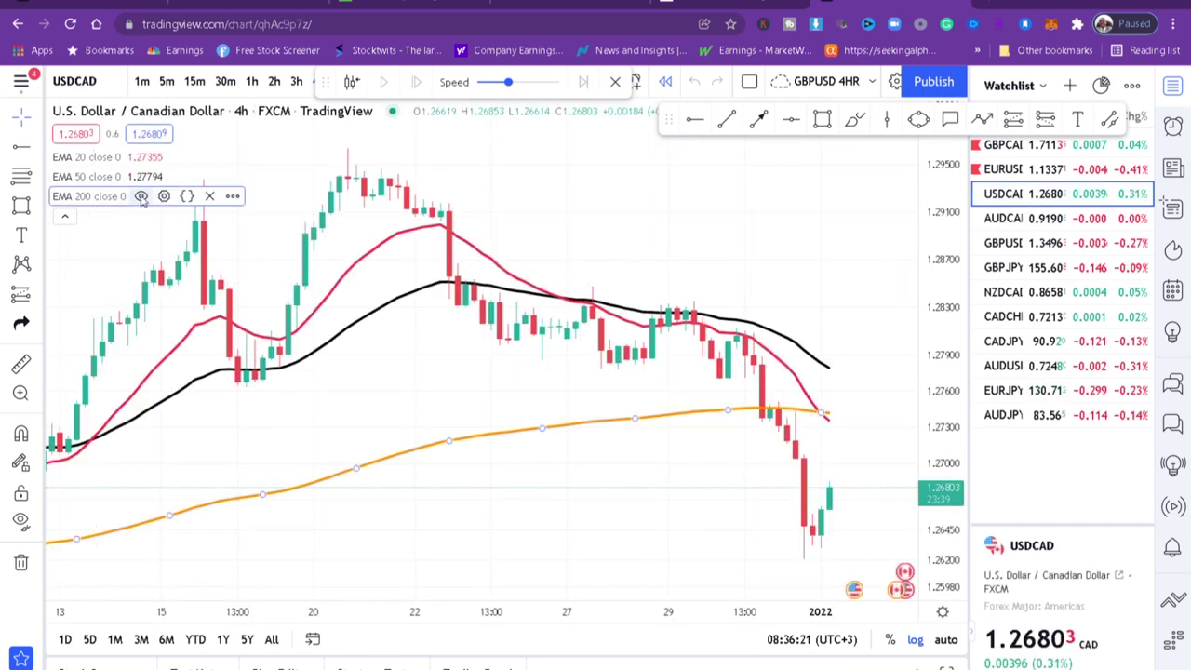
click(141, 197)
click(137, 177)
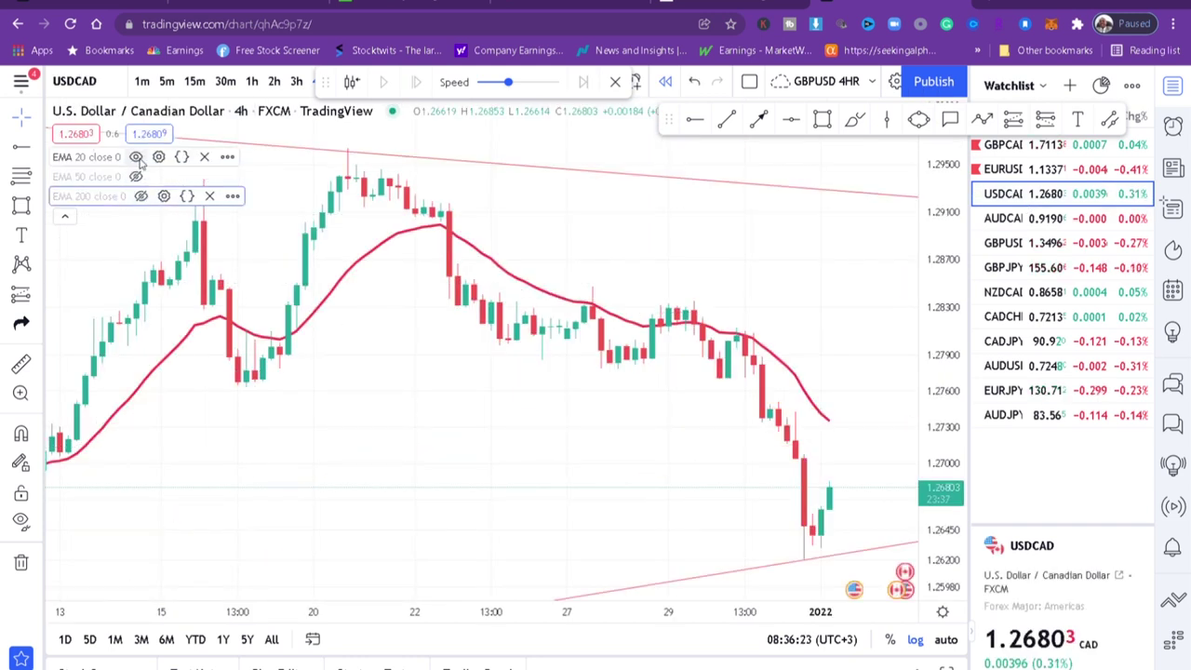
click(137, 158)
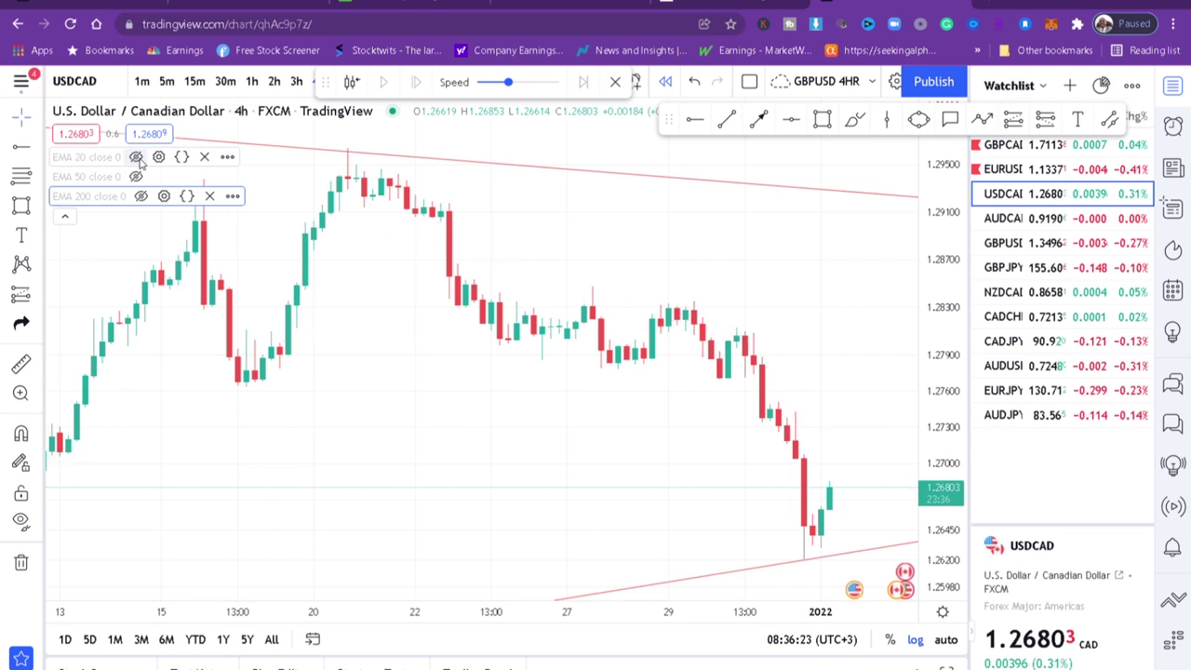
click(20, 521)
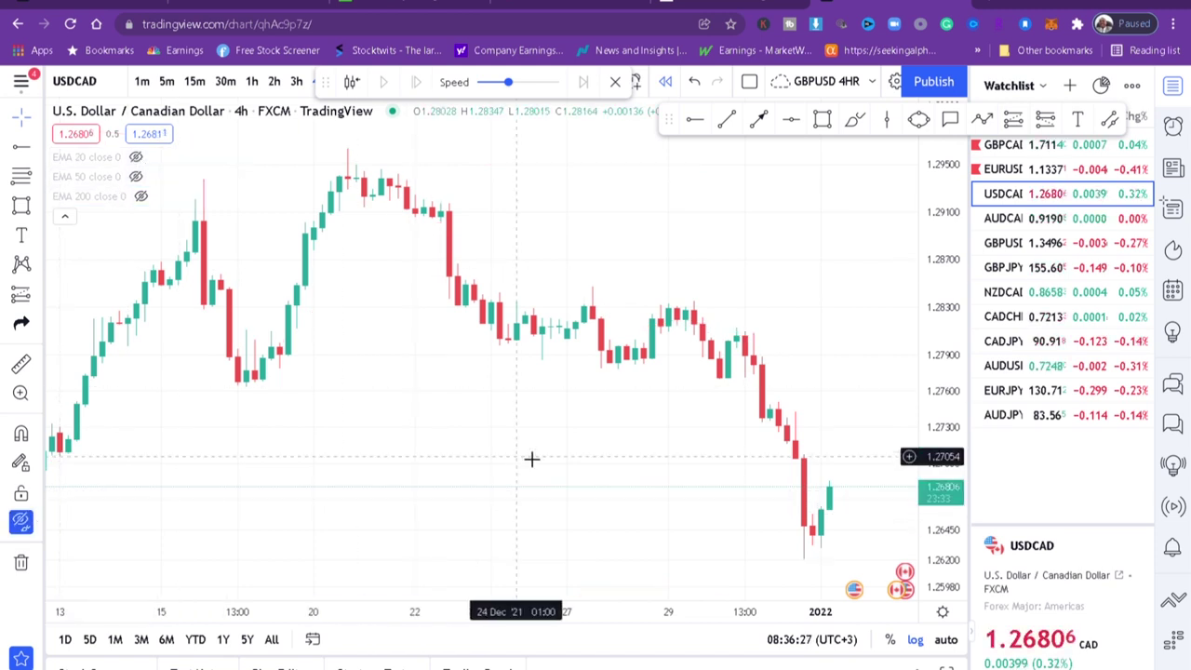
Show only the 200 EMA over a wider stretch of USDCAD price history.
scroll(531, 459, down, 2)
scroll(532, 459, down, 4)
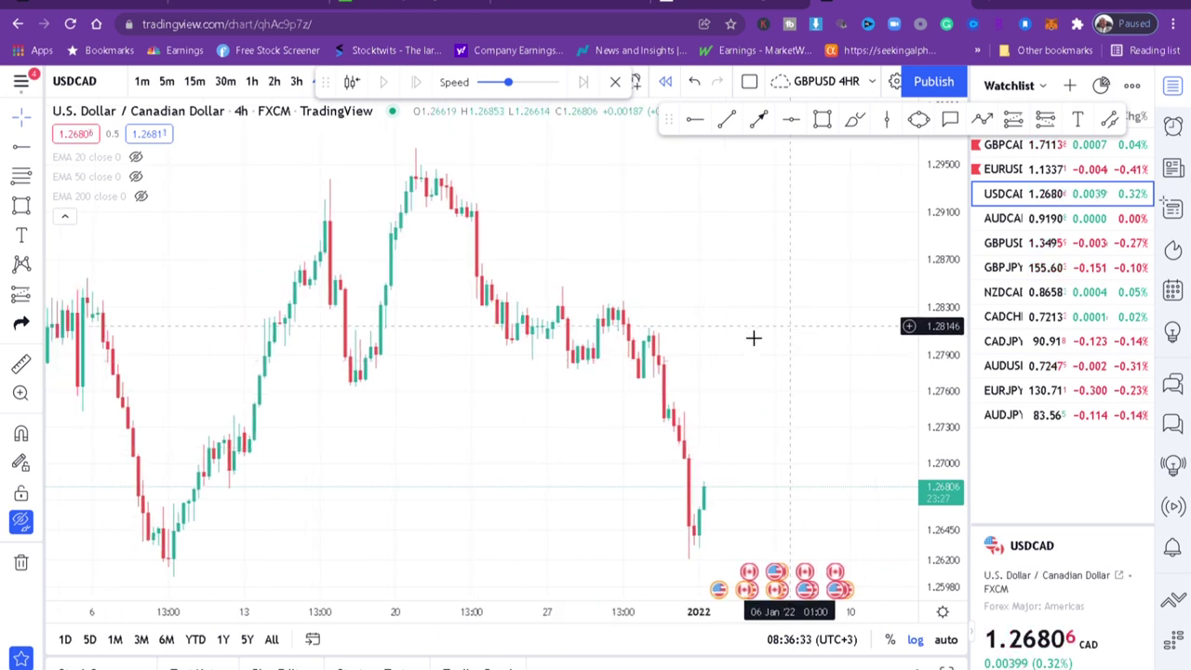
click(141, 196)
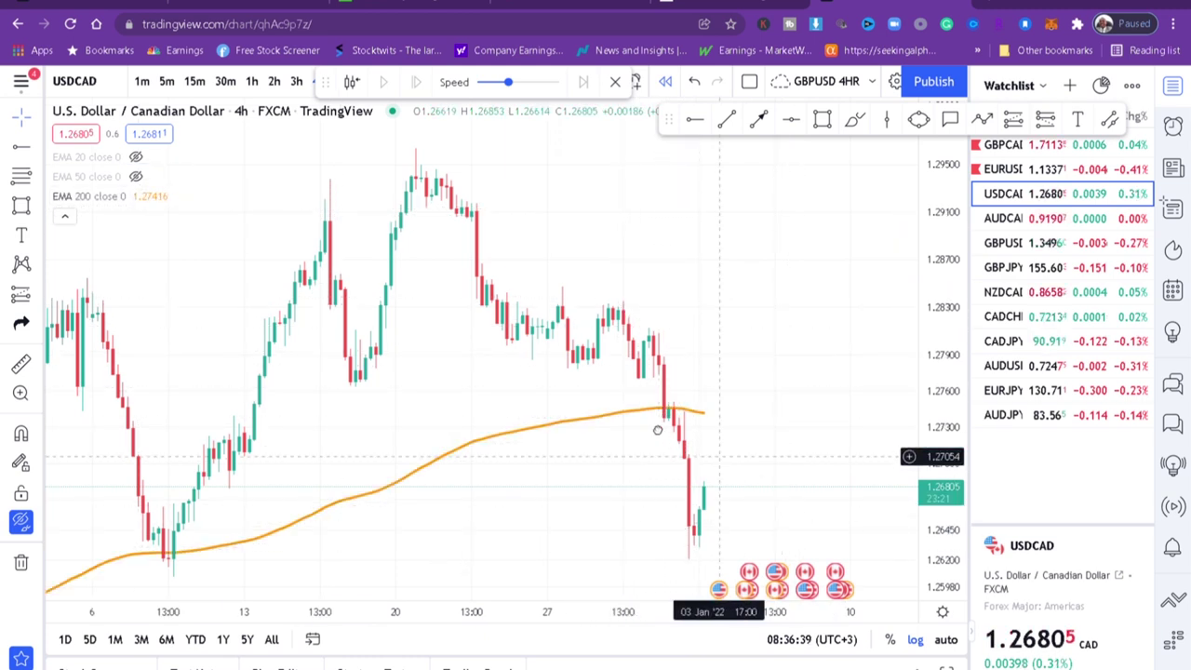
Examine USDCAD's break through the 200 EMA in late December 2021 and show the 20 EMA alongside it.
scroll(657, 428, right, 3)
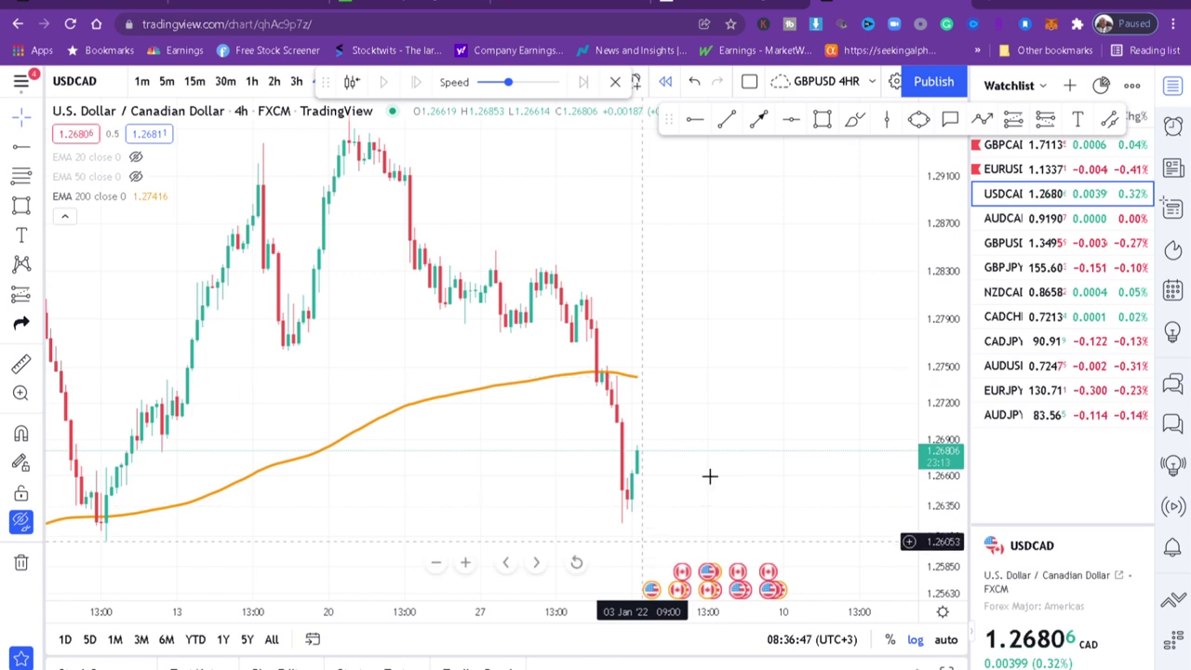
drag(948, 280, 781, 323)
scroll(782, 323, down, 5)
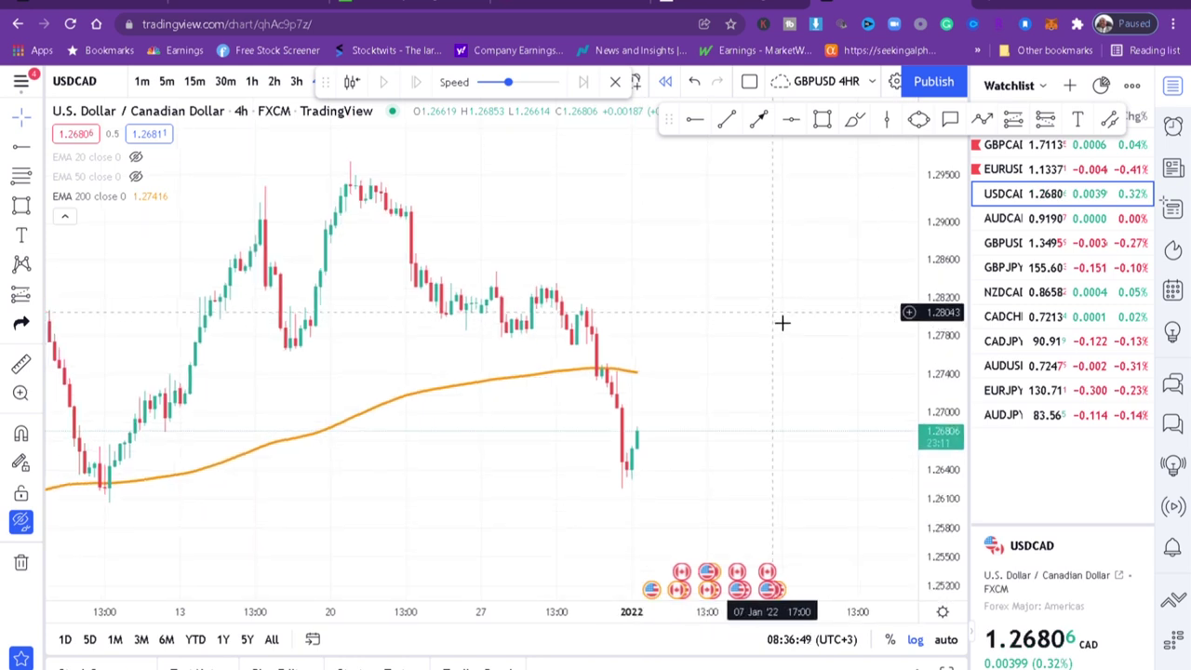
scroll(782, 323, down, 1)
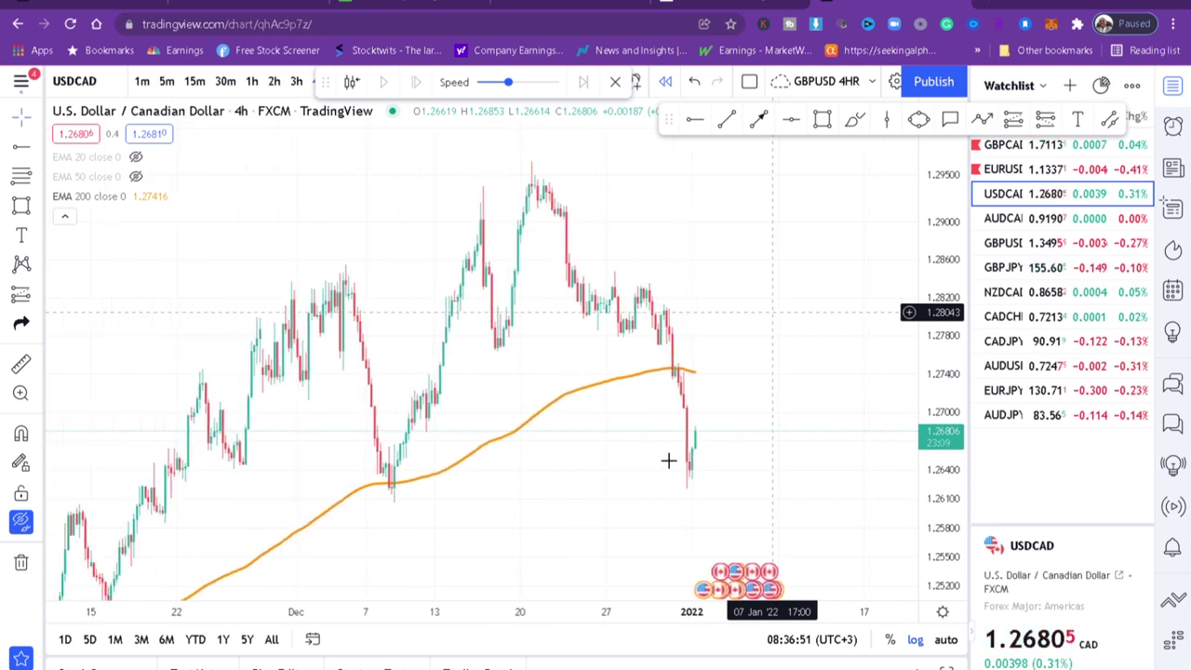
drag(606, 525, 598, 347)
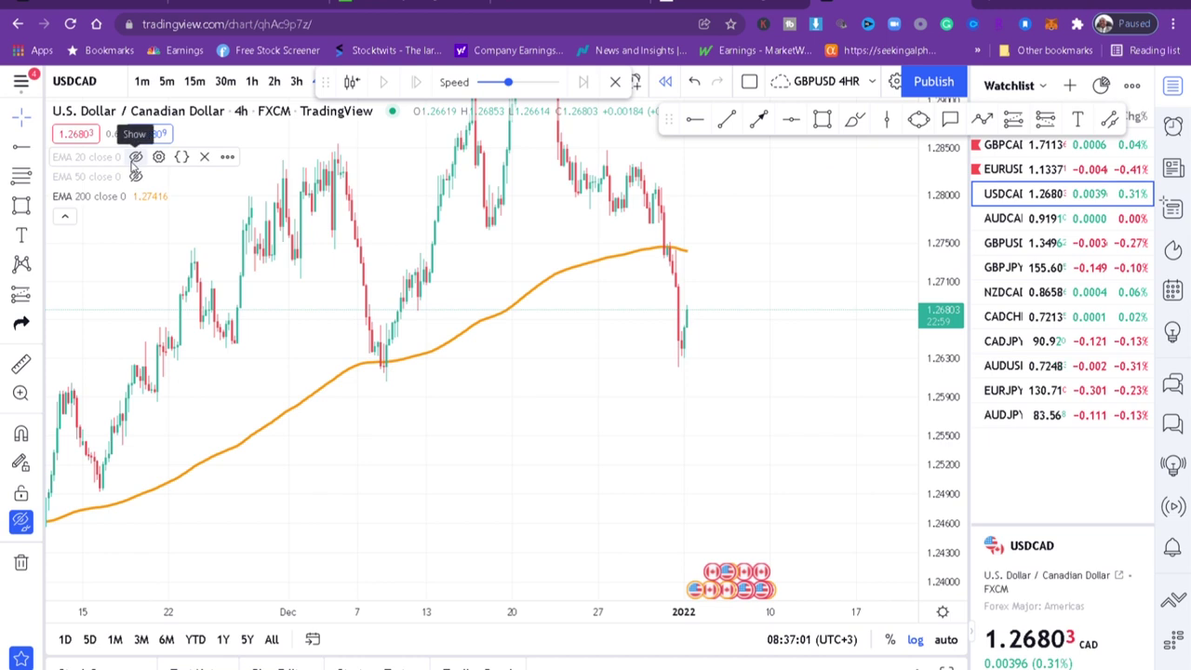
click(135, 157)
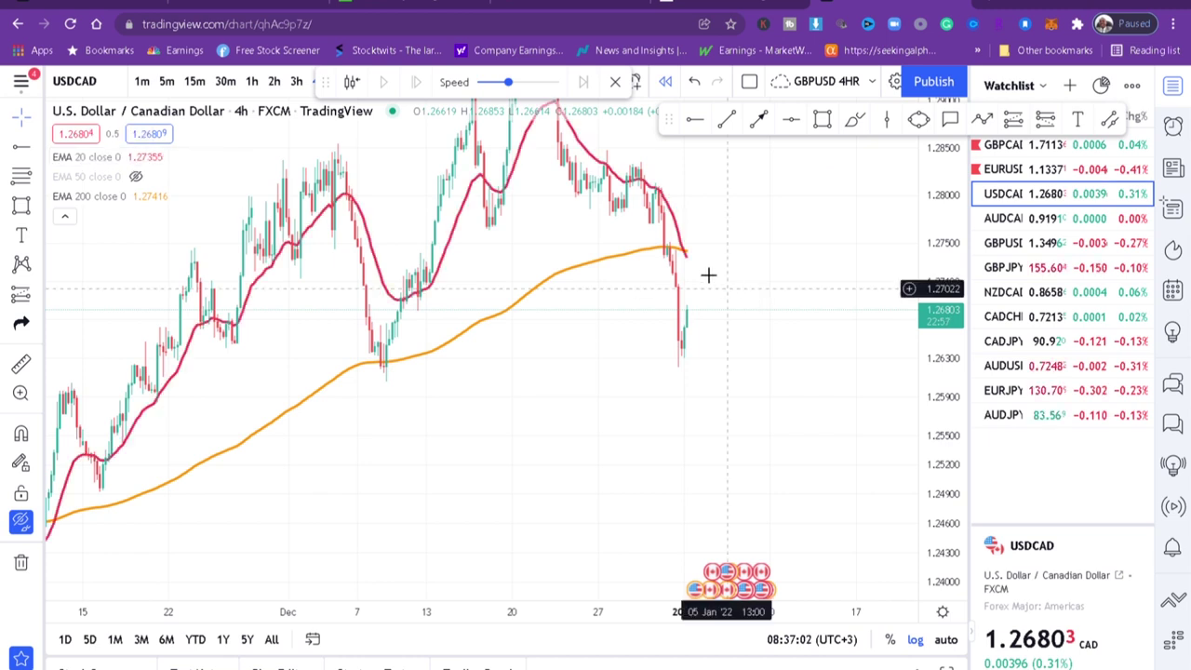